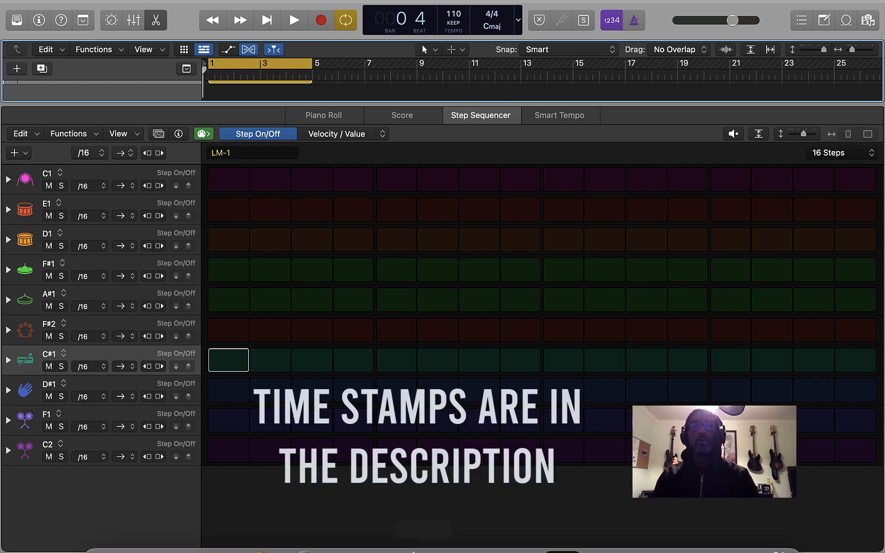
pyautogui.moveTo(414, 551)
pyautogui.click(455, 538)
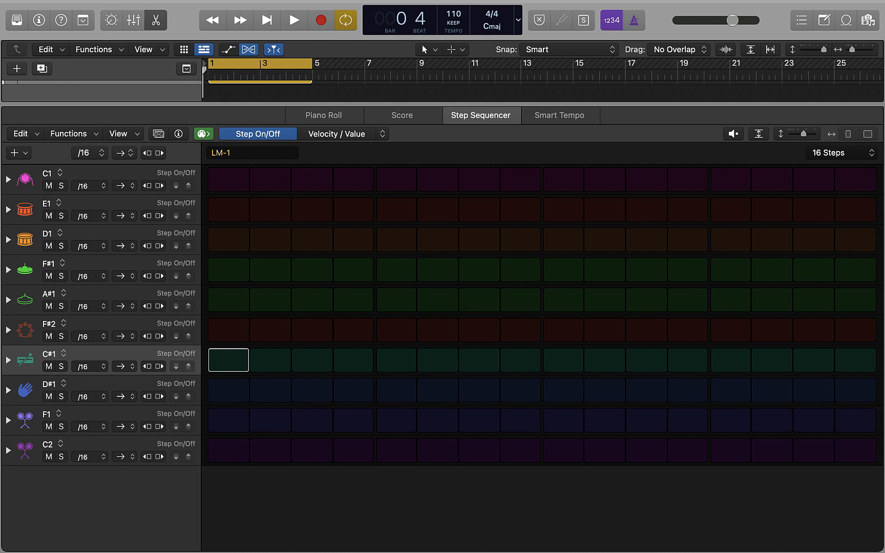
# Audition the sound of every drum row in the LM-1 pattern, from C1 down to C2
pyautogui.click(23, 181)
pyautogui.click(25, 210)
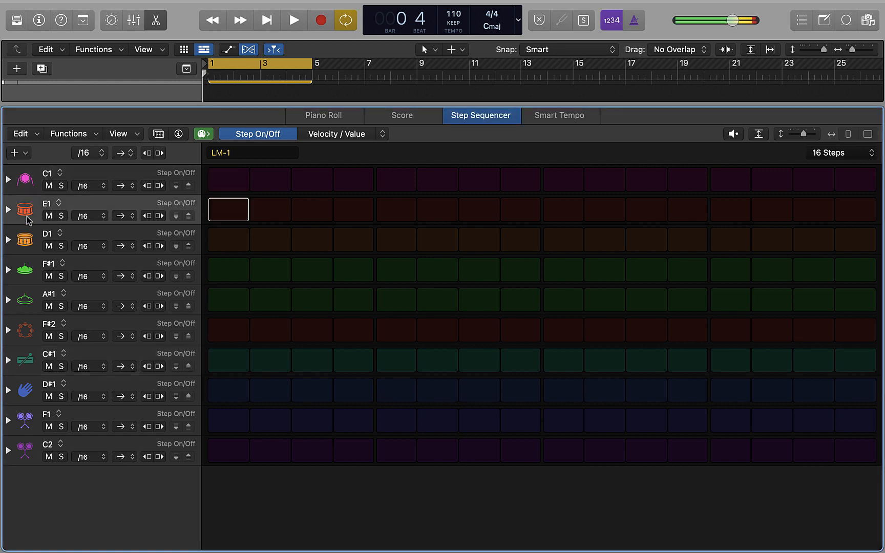
pyautogui.click(26, 240)
pyautogui.click(27, 273)
pyautogui.click(26, 301)
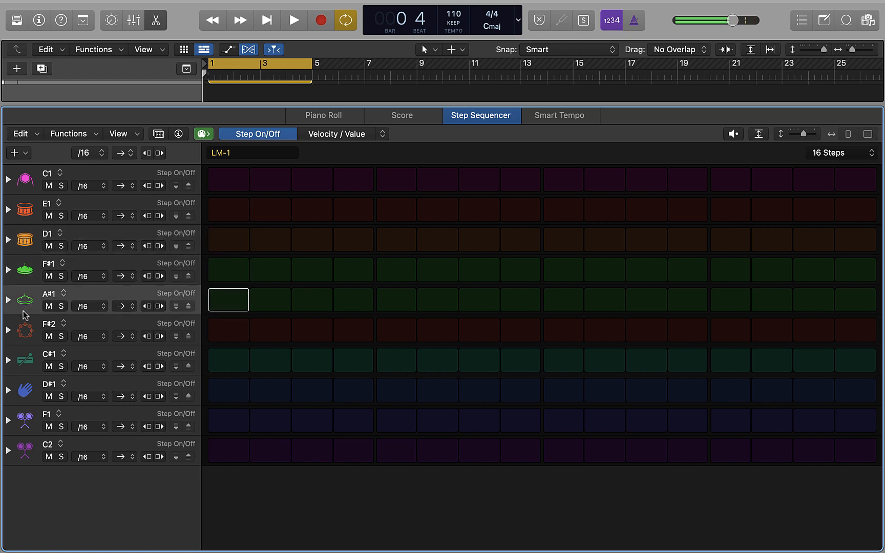
pyautogui.click(25, 331)
pyautogui.click(27, 361)
pyautogui.click(25, 392)
pyautogui.click(26, 419)
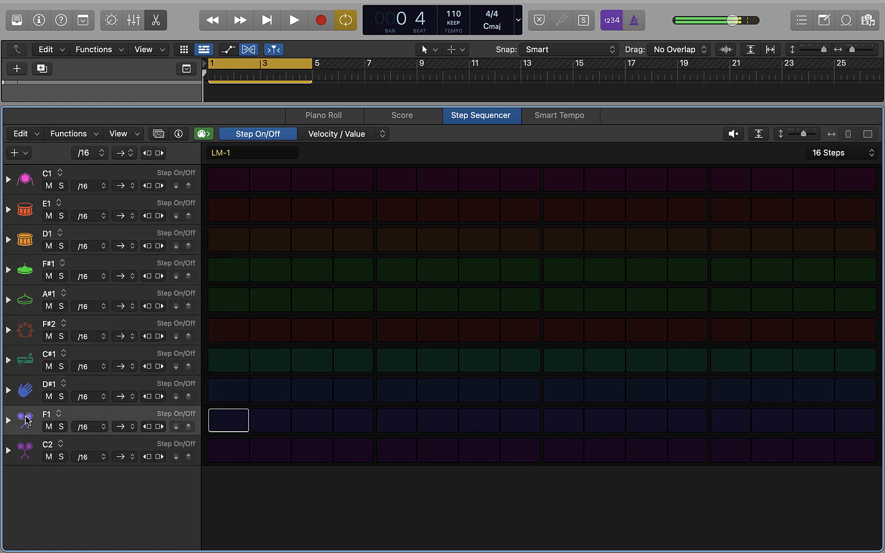
pyautogui.click(26, 449)
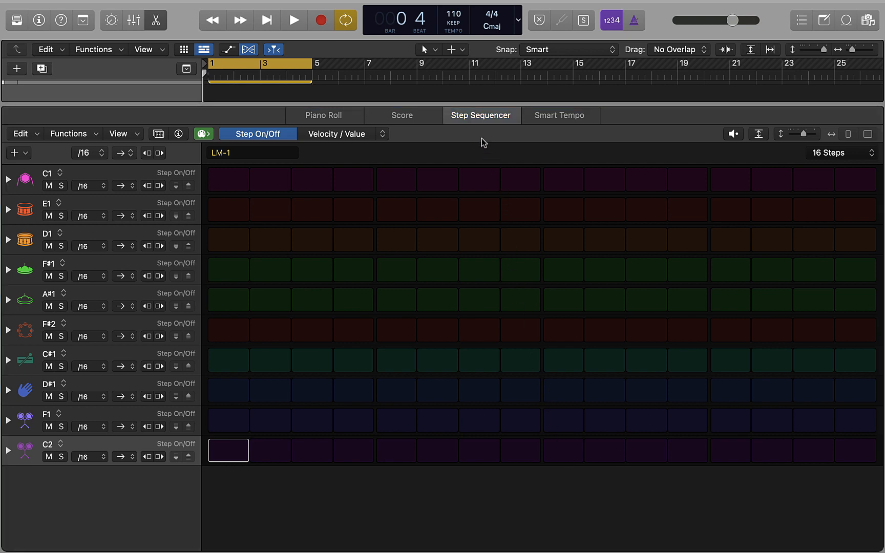
# Show the mixer and return the playhead to the start of the project
pyautogui.click(475, 104)
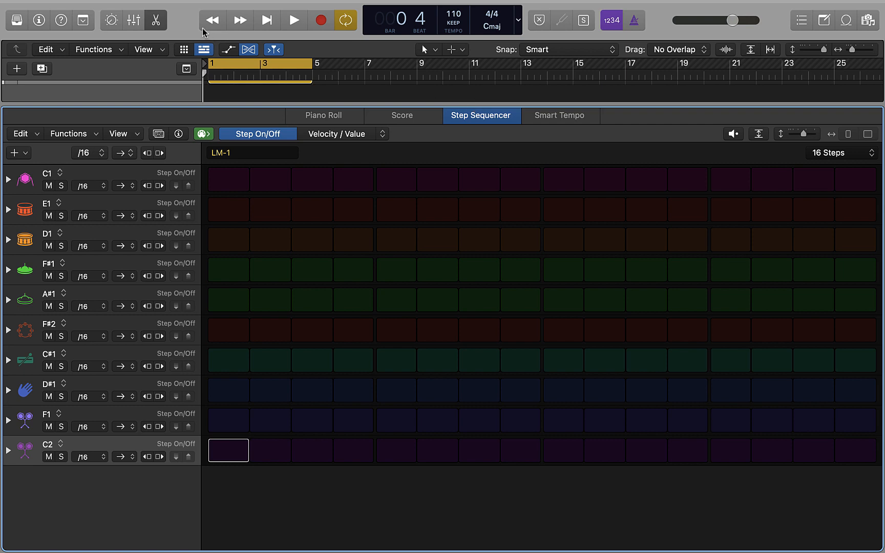
pyautogui.click(139, 20)
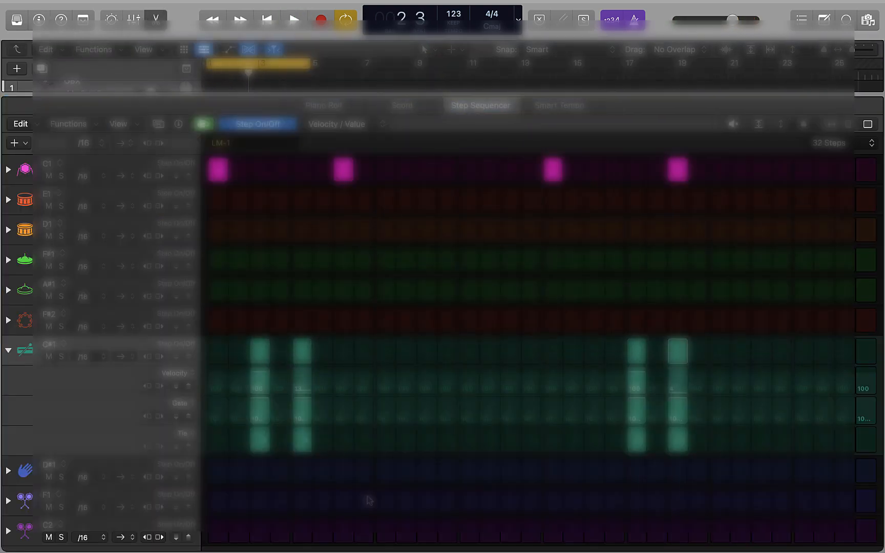
pyautogui.click(267, 21)
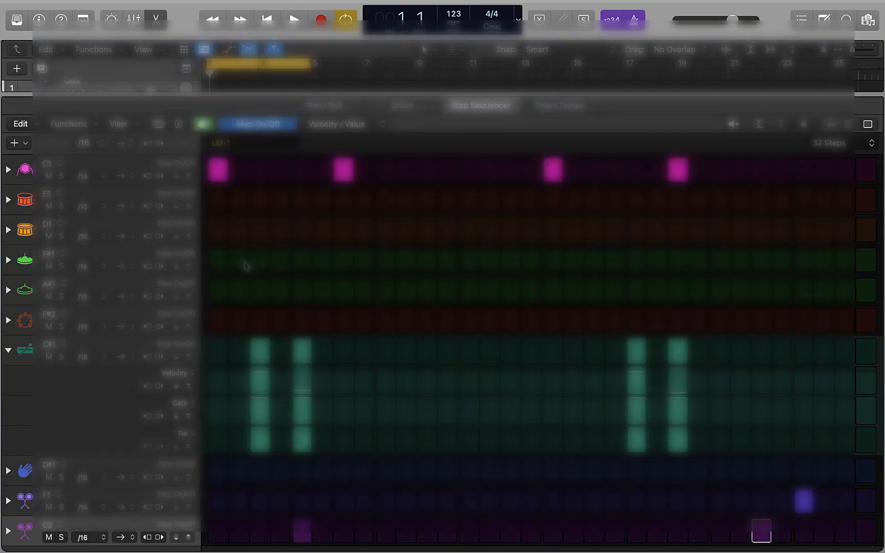
# Place an F#1 hit on step 3 of the 32-step LM-1 pattern
pyautogui.click(238, 267)
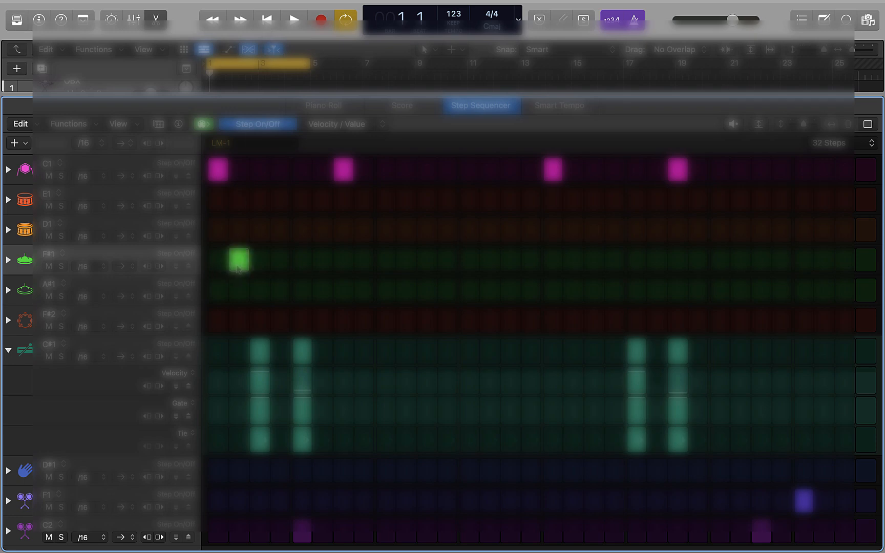
pyautogui.press('space')
pyautogui.click(237, 267)
pyautogui.click(256, 266)
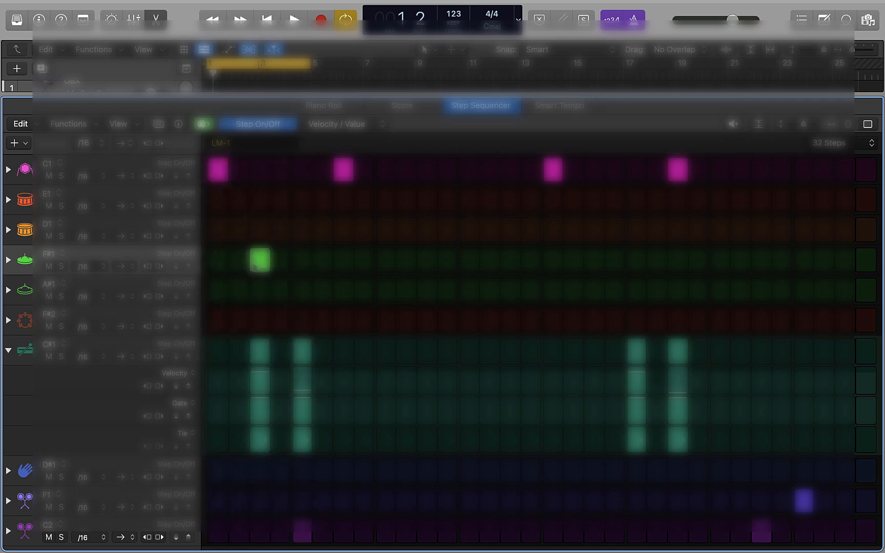
pyautogui.press('space')
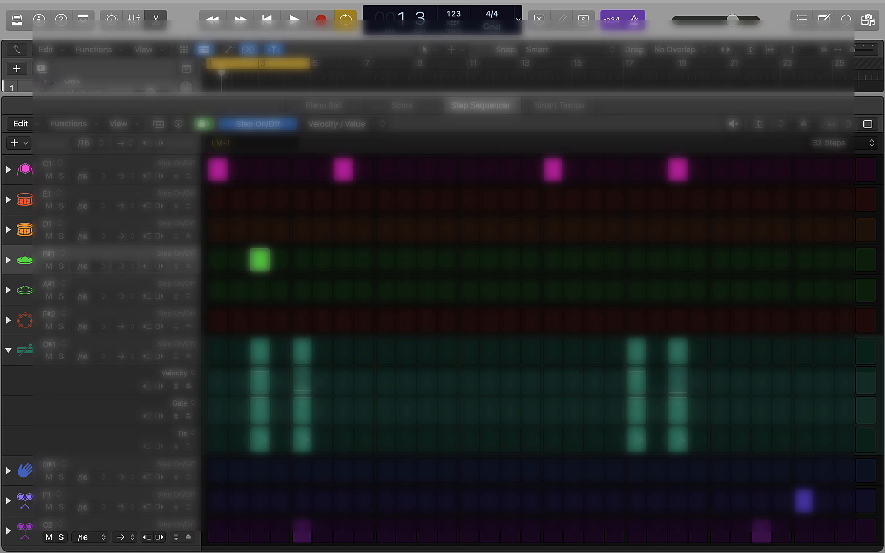
# Add F#1 hits on steps 11, 13 and 21, and remove the C#1 hit on step 23
pyautogui.click(427, 260)
pyautogui.click(469, 260)
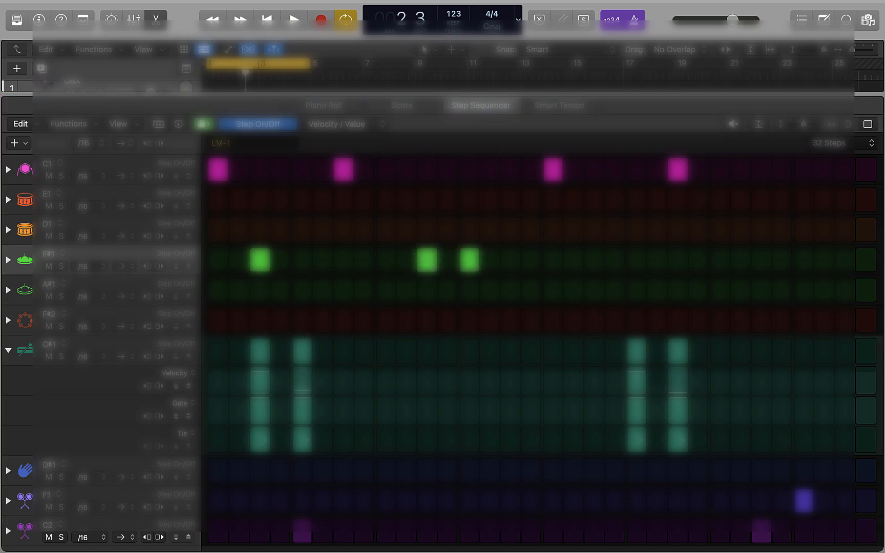
pyautogui.click(635, 264)
pyautogui.press('space')
pyautogui.click(678, 352)
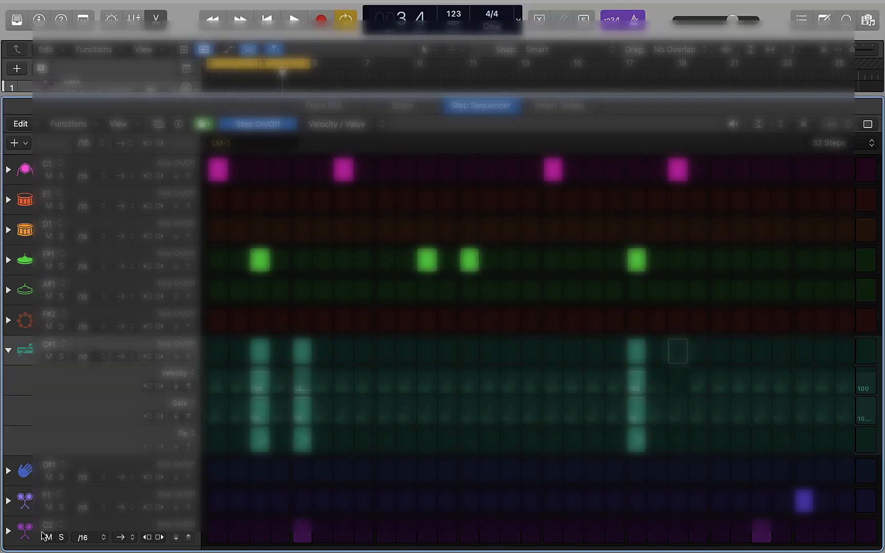
pyautogui.press('space')
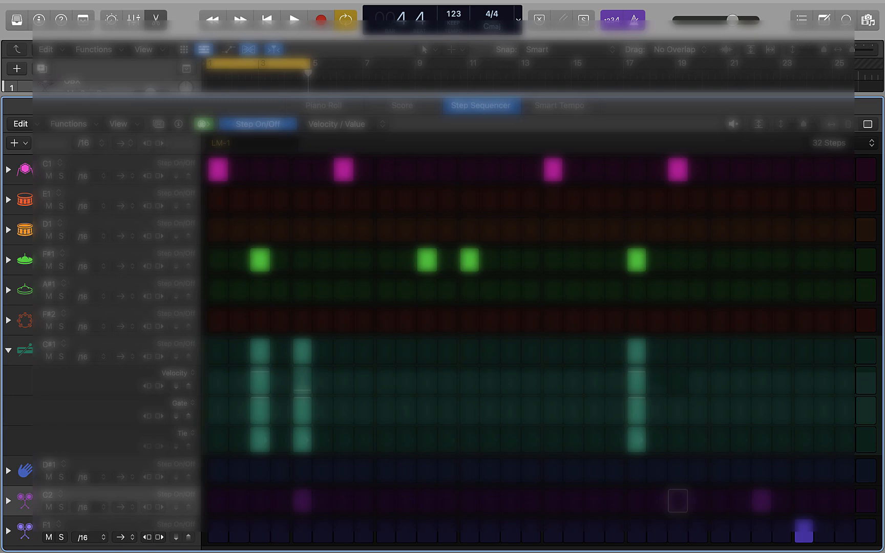
# Enlarge the tracks area above the step sequencer and show the global tracks
pyautogui.moveTo(327, 95); pyautogui.dragTo(326, 284)
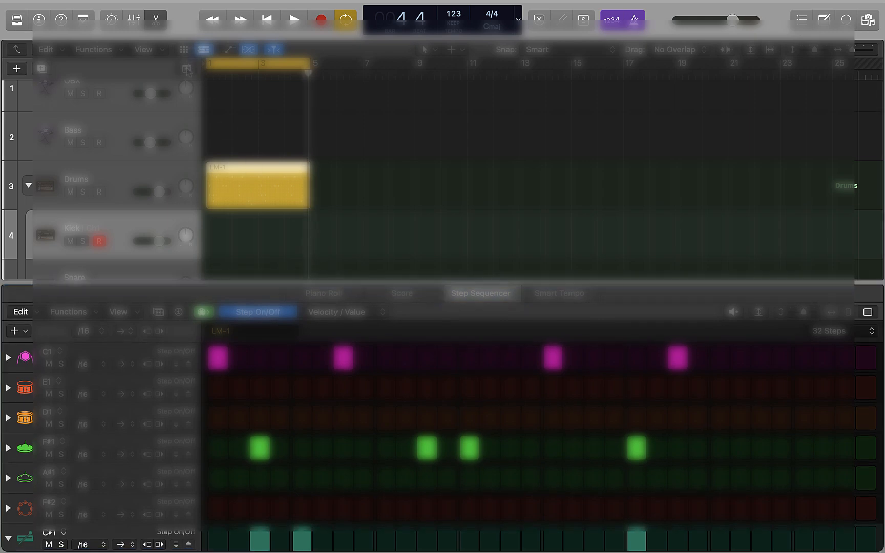
pyautogui.click(186, 68)
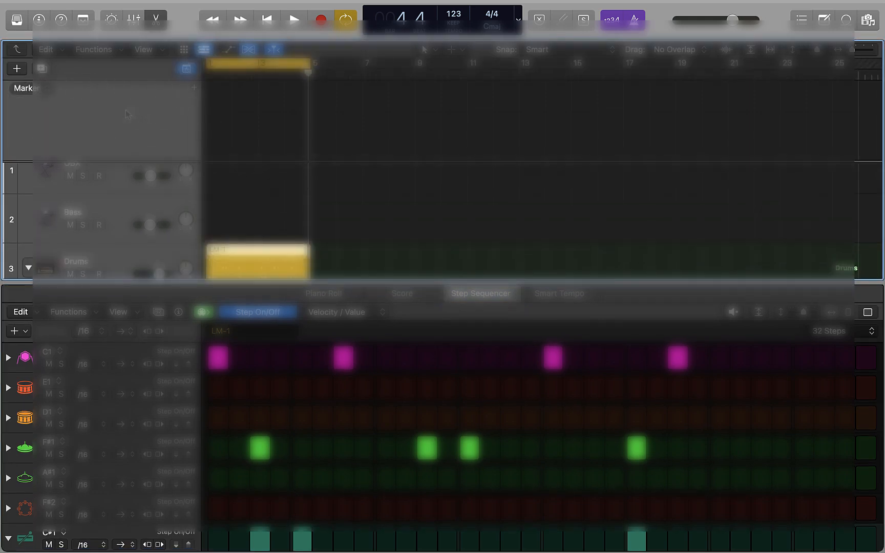
pyautogui.click(47, 92)
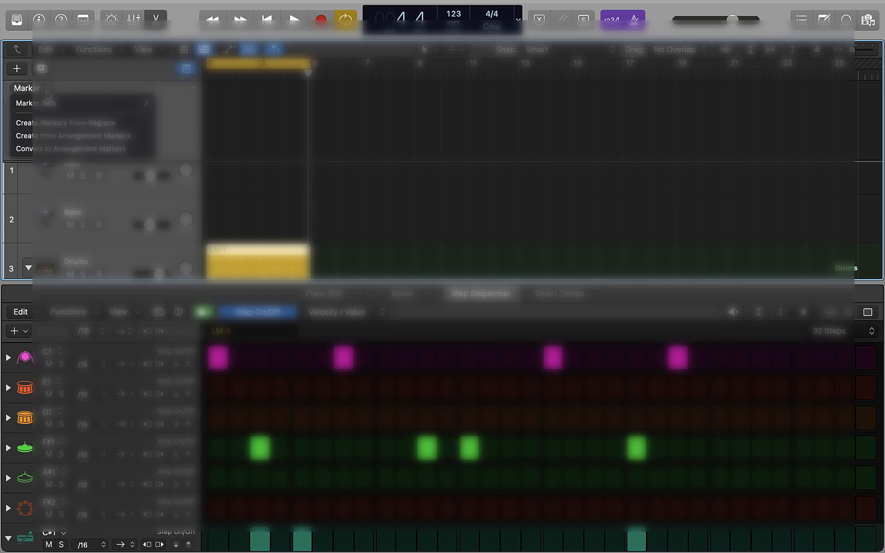
pyautogui.moveTo(55, 106)
pyautogui.click(128, 82)
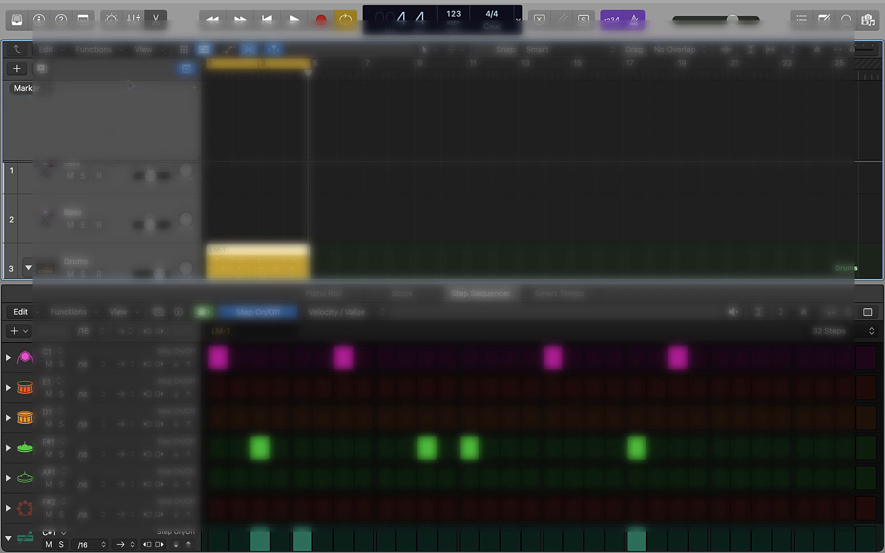
pyautogui.click(104, 55)
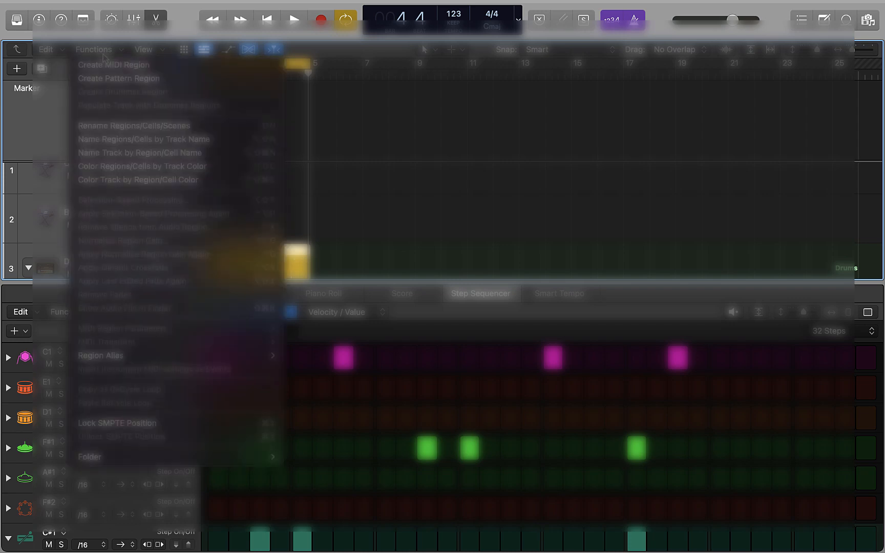
pyautogui.click(43, 107)
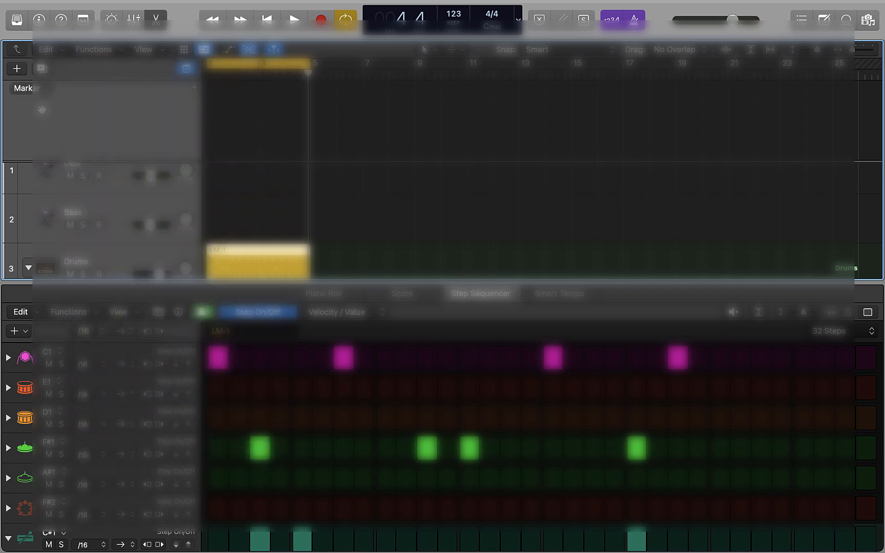
# Configure the global tracks to display the Arrangement track
pyautogui.click(144, 51)
pyautogui.click(14, 72)
pyautogui.rightClick(136, 102)
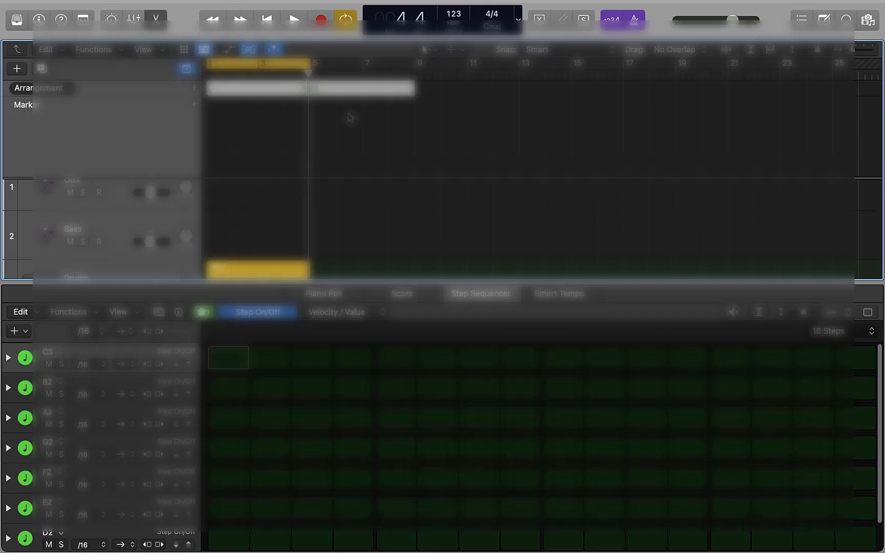
pyautogui.scroll(-4, 351, 117)
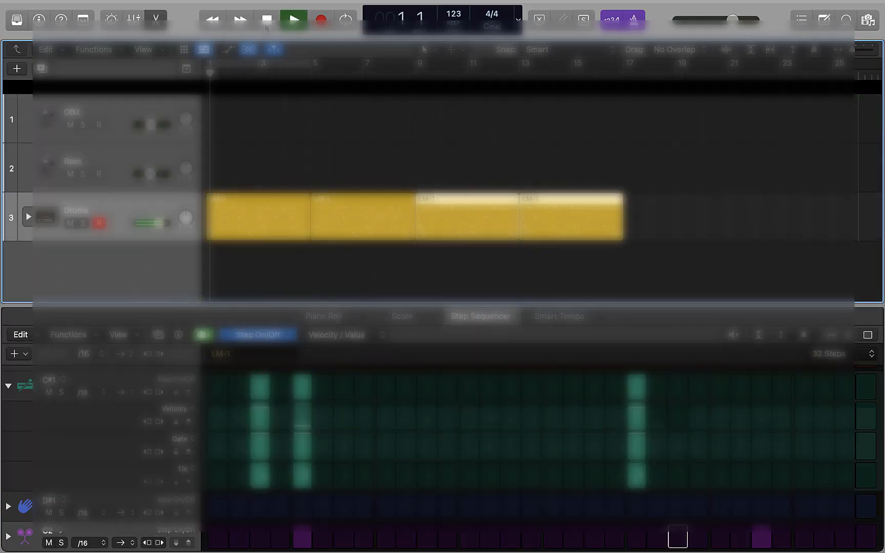
# Fine-tune the volume of two neighbouring drum tracks during playback, and stop playback
pyautogui.scroll(-6, 237, 253)
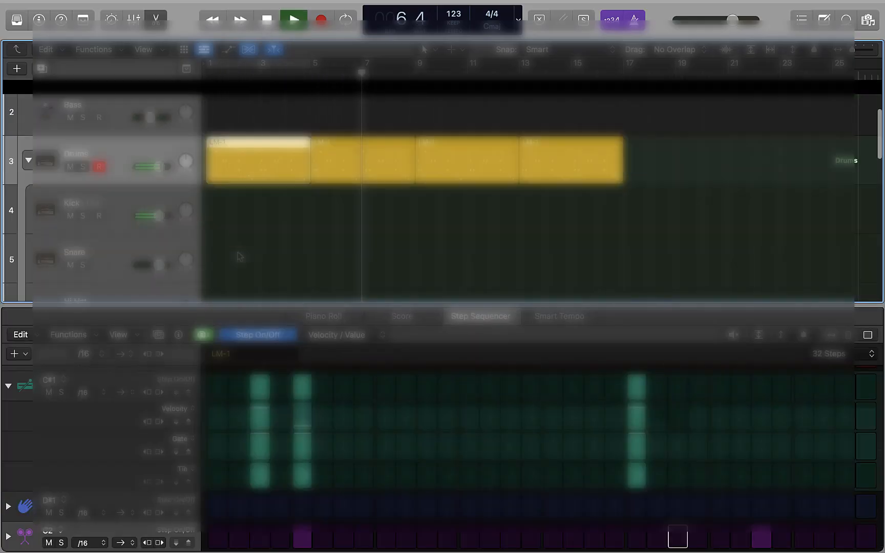
pyautogui.moveTo(154, 189); pyautogui.dragTo(155, 189)
pyautogui.moveTo(160, 238); pyautogui.dragTo(155, 238)
pyautogui.scroll(6, 591, 218)
pyautogui.press('space')
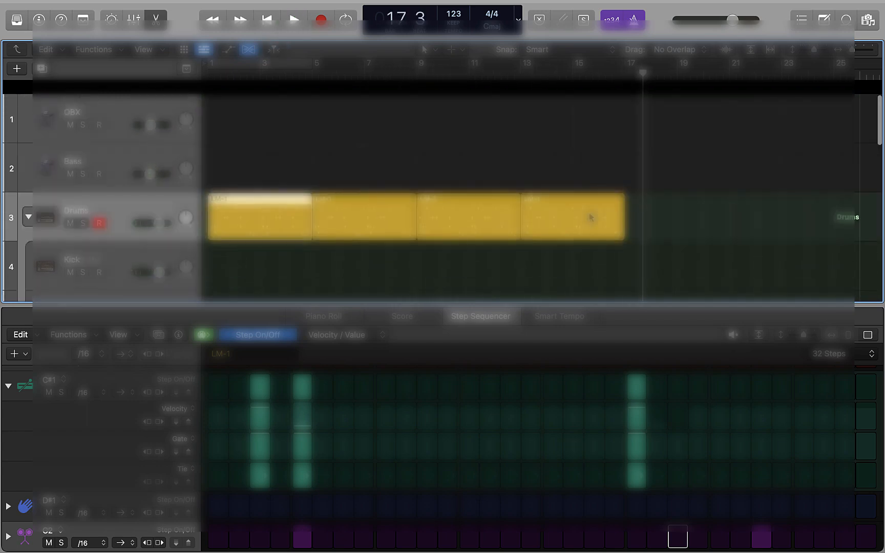
# Set the cycle range to bars 13–17 over the last drum region and play it back
pyautogui.click(565, 226)
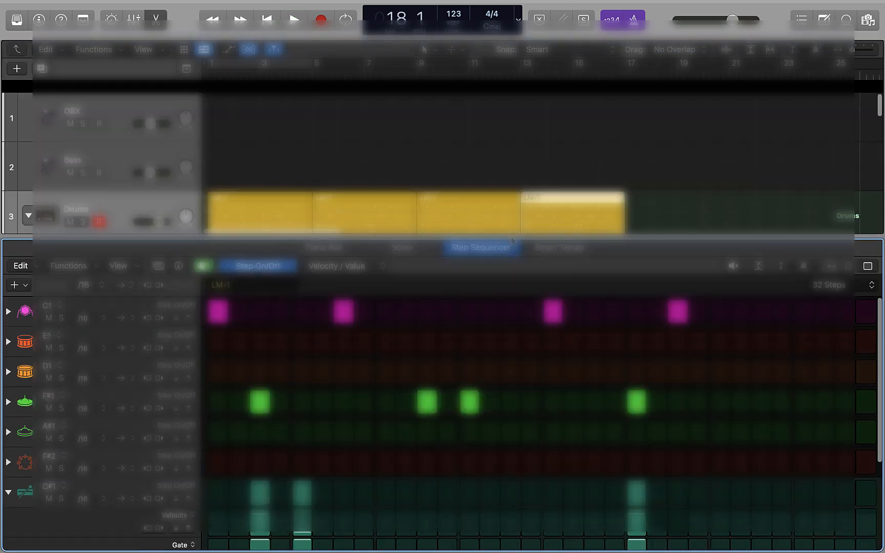
pyautogui.moveTo(522, 63); pyautogui.dragTo(625, 64)
pyautogui.press('space')
pyautogui.scroll(-5, 571, 381)
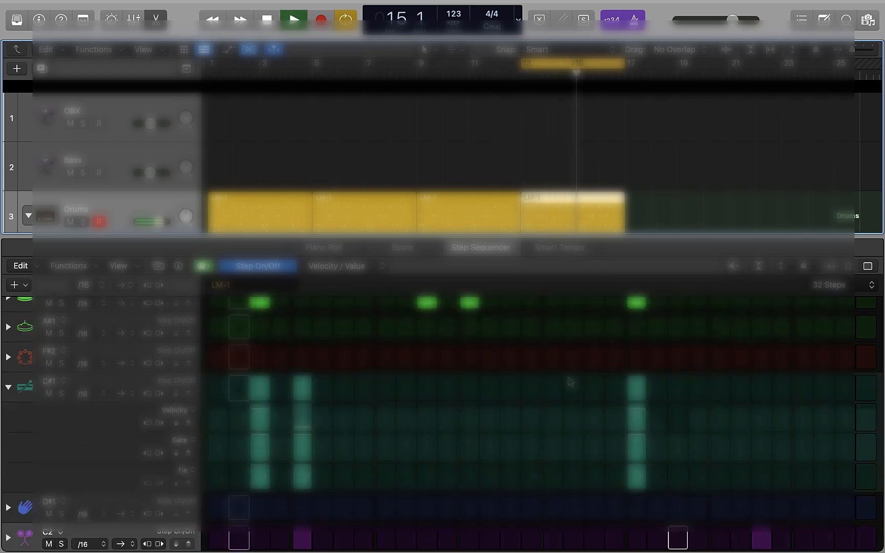
pyautogui.scroll(5, 505, 331)
pyautogui.press('space')
# Make bars 15–17 of the drum pattern a separate two-bar region and set the cycle range to it
pyautogui.moveTo(619, 219)
pyautogui.mouseDown()
pyautogui.moveTo(568, 219)
pyautogui.moveTo(605, 220)
pyautogui.mouseUp()
pyautogui.press('space')
pyautogui.press('space')
pyautogui.press('super+u')
pyautogui.press('space')
pyautogui.press('space')
# Place a D1 hit on step 29 of the drum region at bar 15
pyautogui.scroll(8, 797, 346)
pyautogui.click(719, 373)
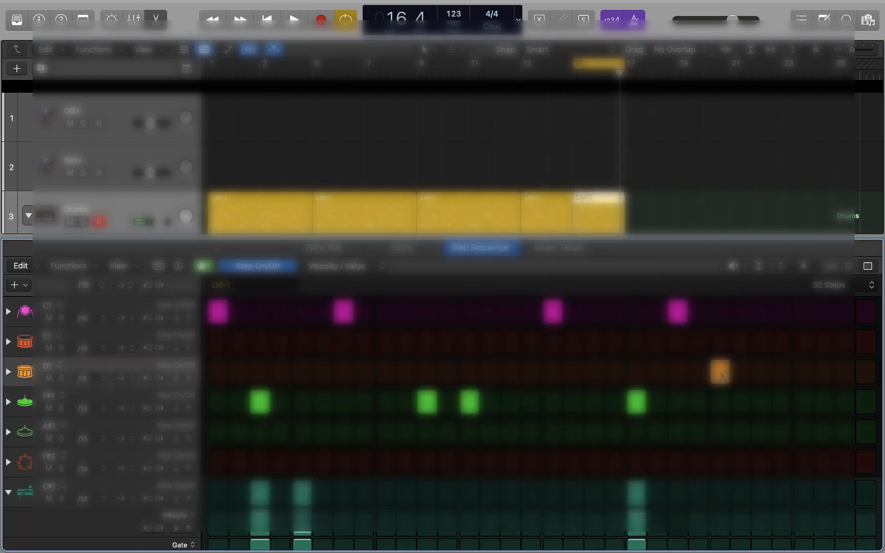
pyautogui.press('space')
pyautogui.click(722, 374)
pyautogui.press('space')
pyautogui.scroll(1, 801, 374)
pyautogui.click(804, 376)
pyautogui.scroll(1, 803, 377)
# Audition the E1 and D1 drum sounds and play the bar 15–17 loop
pyautogui.click(25, 345)
pyautogui.click(26, 373)
pyautogui.click(25, 347)
pyautogui.press('space')
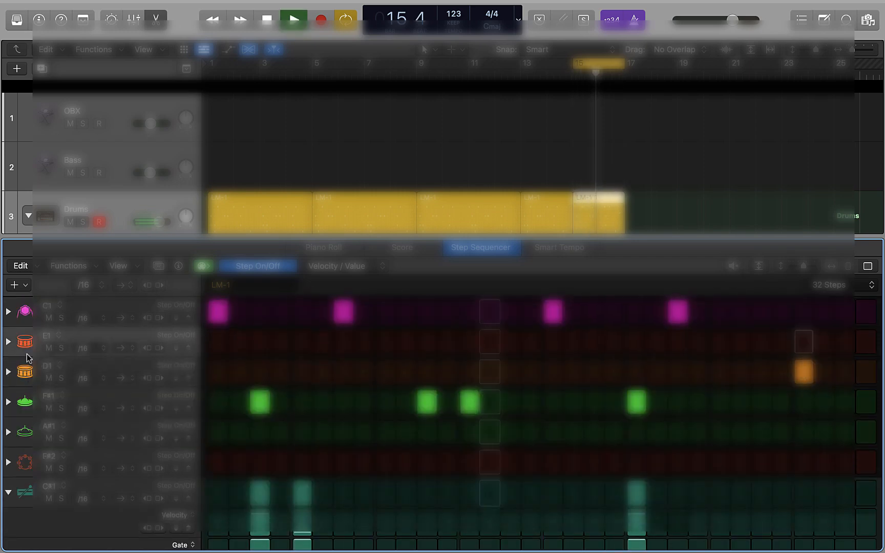
pyautogui.press('space')
# Show the global tracks and extend the Intro arrangement marker to bar 17
pyautogui.scroll(2, 524, 146)
pyautogui.press('g')
pyautogui.scroll(-2, 511, 127)
pyautogui.moveTo(415, 88)
pyautogui.mouseDown()
pyautogui.moveTo(737, 88)
pyautogui.moveTo(503, 89)
pyautogui.mouseUp()
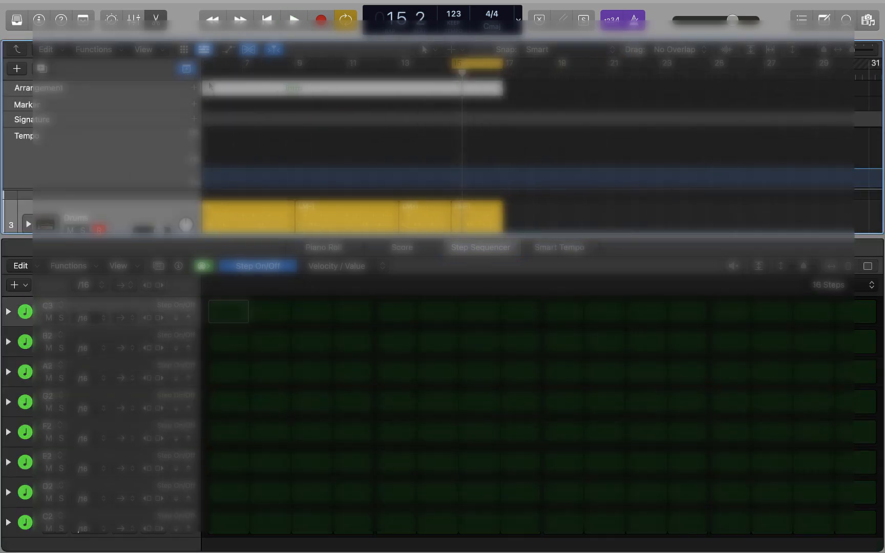
# Add another arrangement marker after the Intro and rename it "Intro ^"
pyautogui.click(194, 88)
pyautogui.click(615, 92)
pyautogui.click(635, 167)
pyautogui.write('Intro ^')
pyautogui.press('Return')
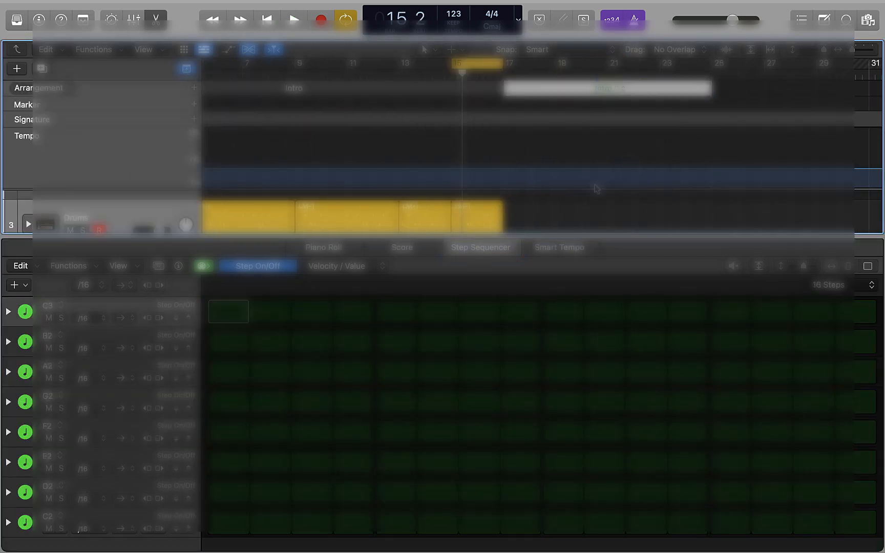
# Copy the two-bar drum region from bar 15 to bar 17 and set the cycle range to bars 17–19
pyautogui.scroll(1, 563, 205)
pyautogui.click(470, 221)
pyautogui.moveTo(470, 222); pyautogui.dragTo(522, 222)
pyautogui.moveTo(554, 224); pyautogui.dragTo(559, 225)
pyautogui.scroll(-2, 560, 225)
pyautogui.press('u')
pyautogui.press('space')
pyautogui.press('space')
# Add D1 hits on steps 5, 13 and 21 in the drum region at bar 17
pyautogui.scroll(3, 493, 322)
pyautogui.click(303, 374)
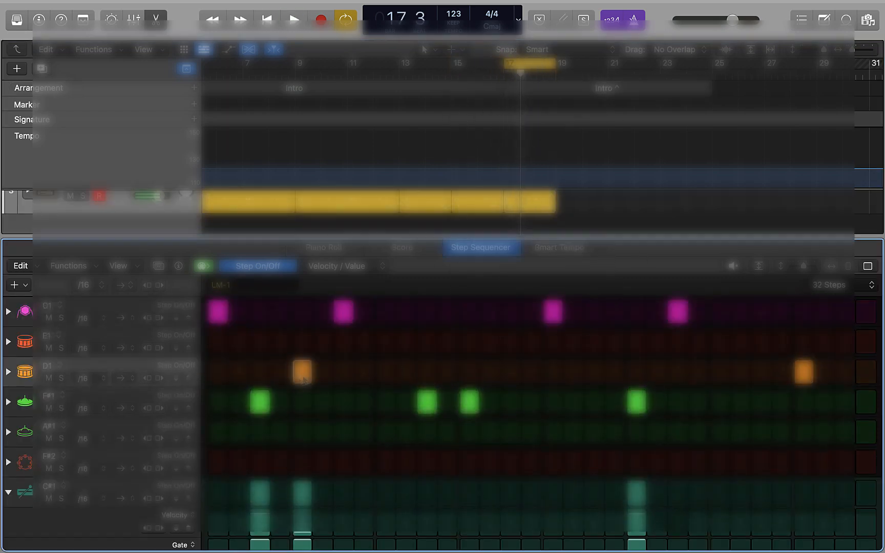
pyautogui.press('space')
pyautogui.click(470, 373)
pyautogui.click(640, 376)
pyautogui.press('space')
# Enlarge the tracks area and extend the cycle range from bar 17 to bar 31
pyautogui.moveTo(610, 239); pyautogui.dragTo(579, 316)
pyautogui.scroll(2, 600, 336)
pyautogui.press('space')
pyautogui.press('space')
pyautogui.moveTo(554, 63); pyautogui.dragTo(869, 97)
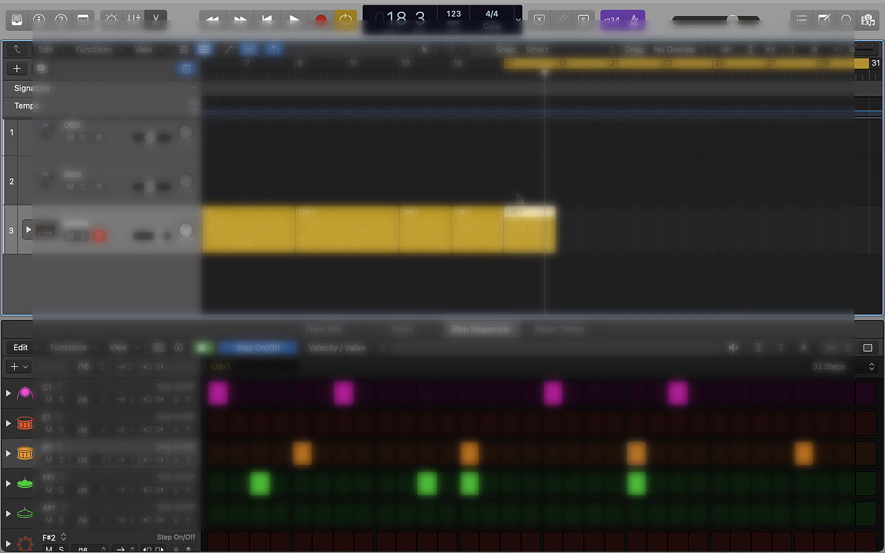
# Try to move the bar 17 drum region further along the track, undo the move, and play back the section
pyautogui.moveTo(527, 242); pyautogui.dragTo(575, 230)
pyautogui.press('super+z')
pyautogui.press('space')
pyautogui.press('space')
pyautogui.hscroll(-4, 519, 127)
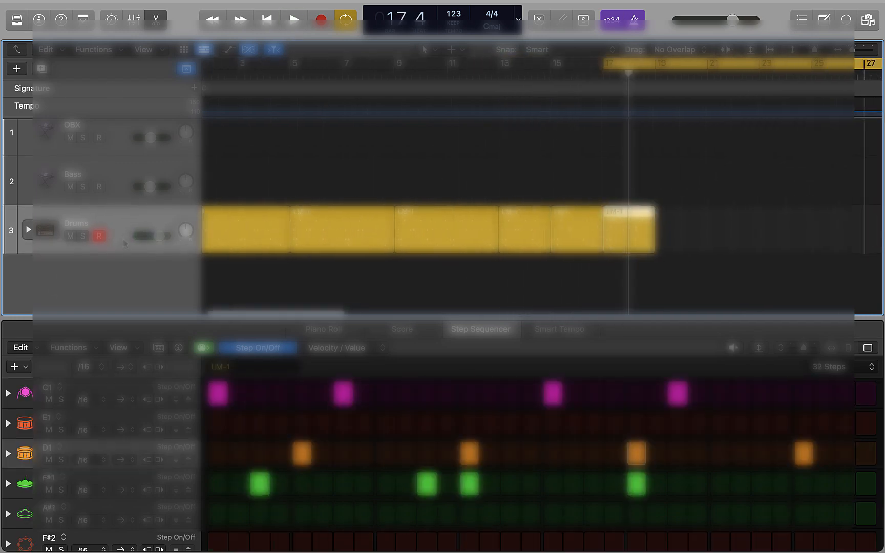
# Show the inspector and open the options for one of the drum subtracks
pyautogui.click(40, 22)
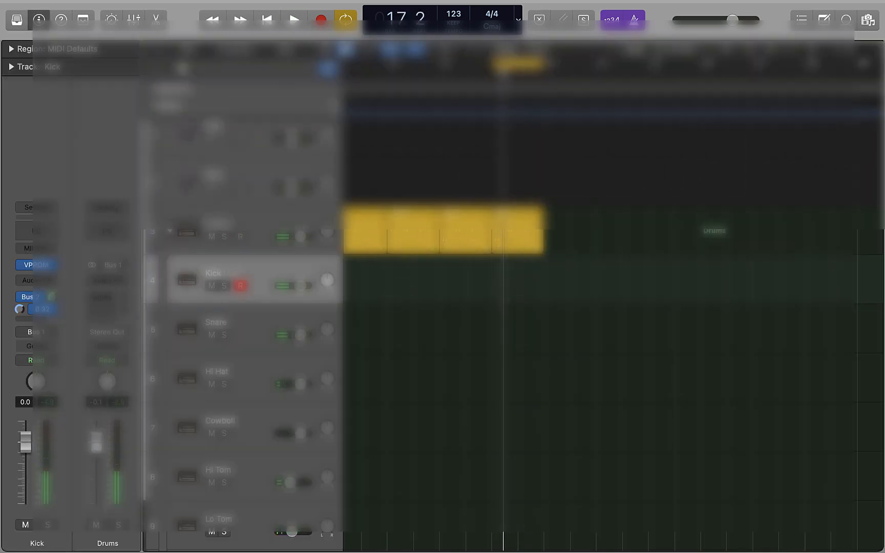
pyautogui.scroll(-5, 270, 341)
pyautogui.scroll(2, 270, 342)
pyautogui.rightClick(271, 341)
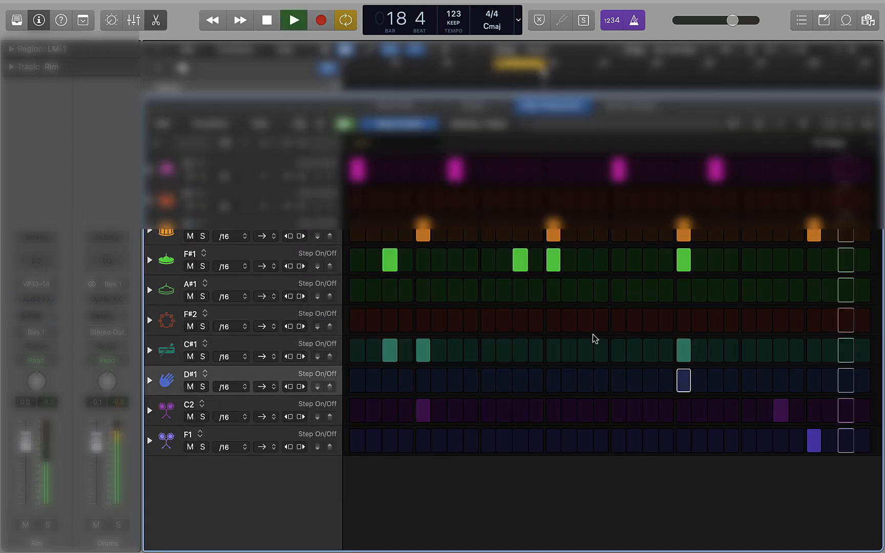
# Play back the drum pattern in the bar 17–19 loop and stop playback
pyautogui.press('space')
pyautogui.press('space')
# Play the loop and load a preset from the Drums category into the Snare track's Channel EQ
pyautogui.press('space')
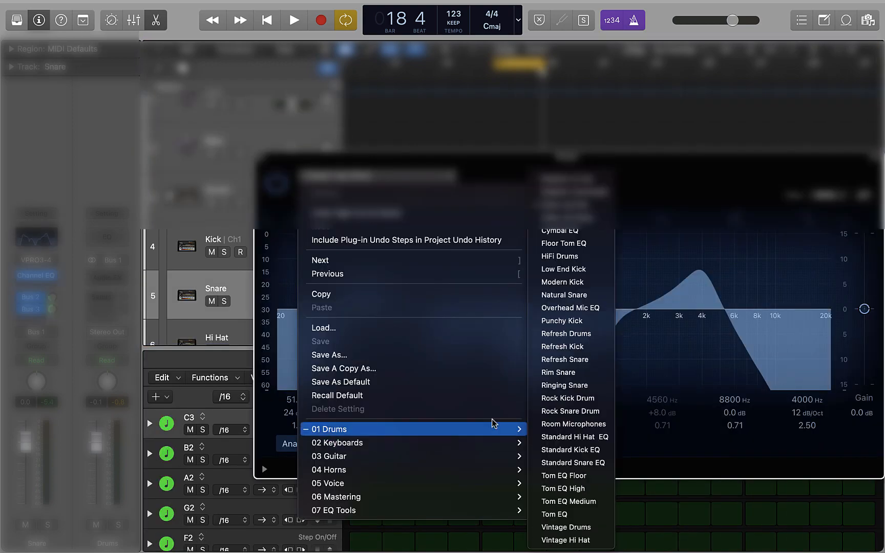
pyautogui.press('space')
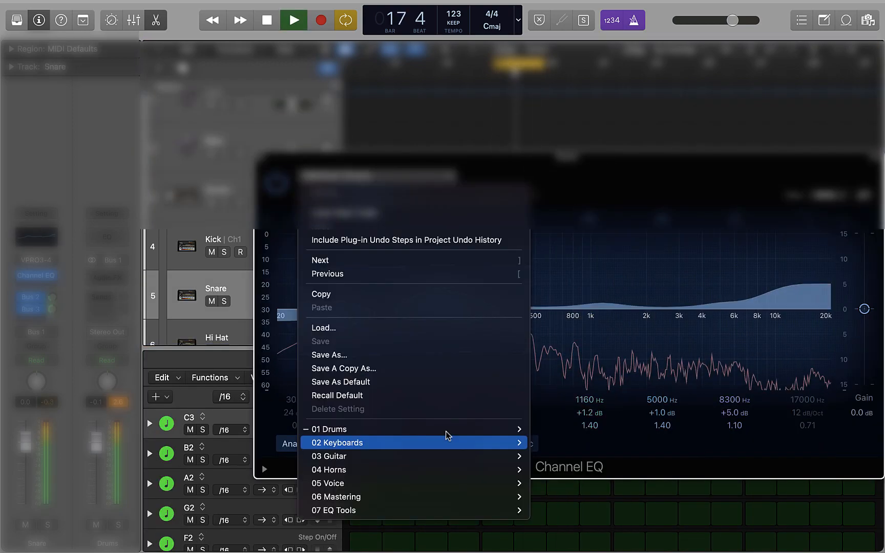
pyautogui.moveTo(492, 429)
pyautogui.click(579, 476)
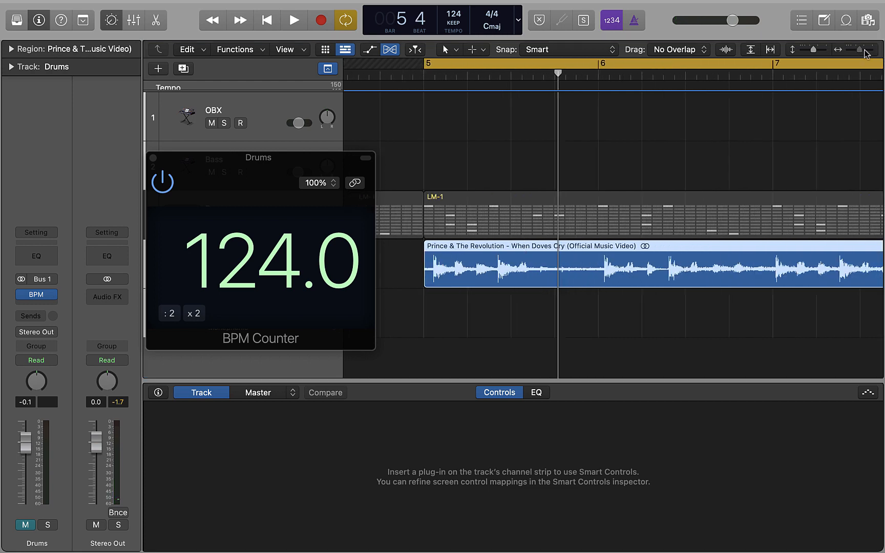
# Trim the quiet start of the When Doves Cry reference region and move the region back to bar 5
pyautogui.click(864, 50)
pyautogui.hscroll(-4, 585, 281)
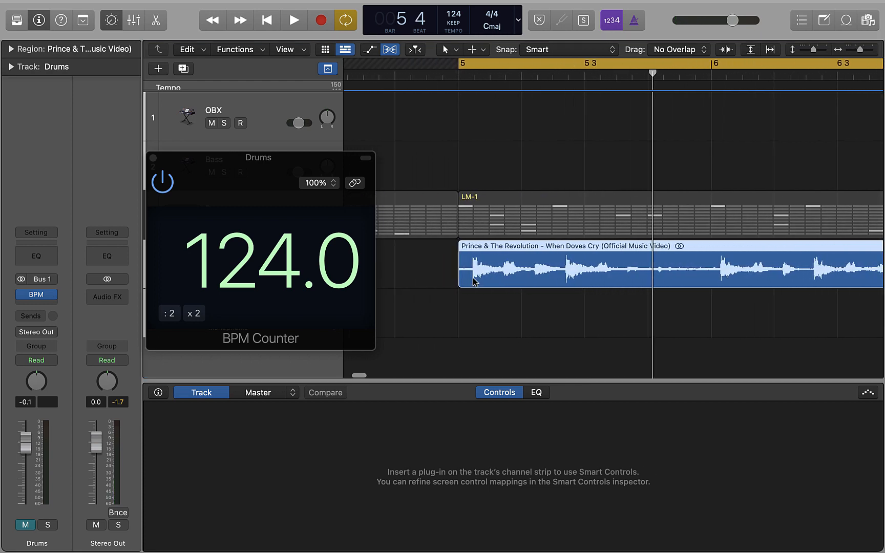
pyautogui.moveTo(459, 279); pyautogui.dragTo(472, 279)
pyautogui.moveTo(501, 249); pyautogui.dragTo(490, 250)
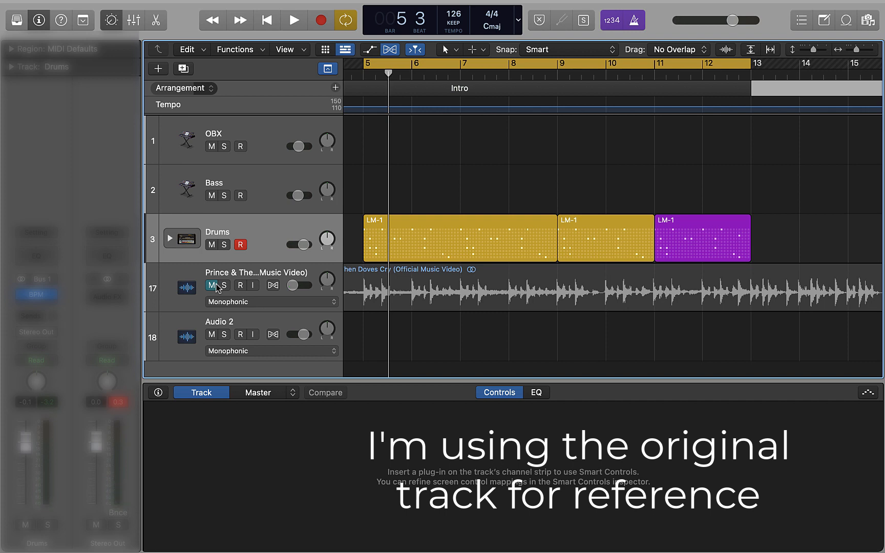
# Play back the LM-1 drum regions in the bar 5–13 intro with the reference track muted, restarting playback once
pyautogui.press('space')
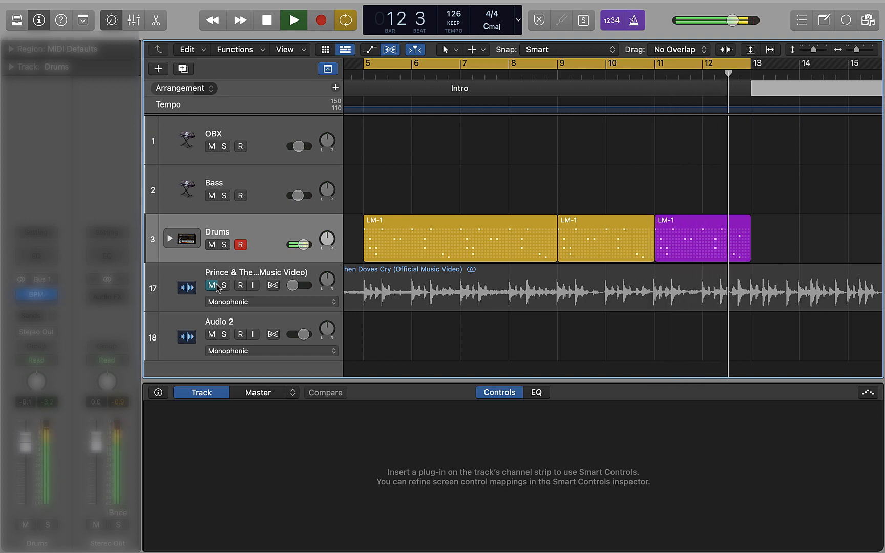
pyautogui.press('space')
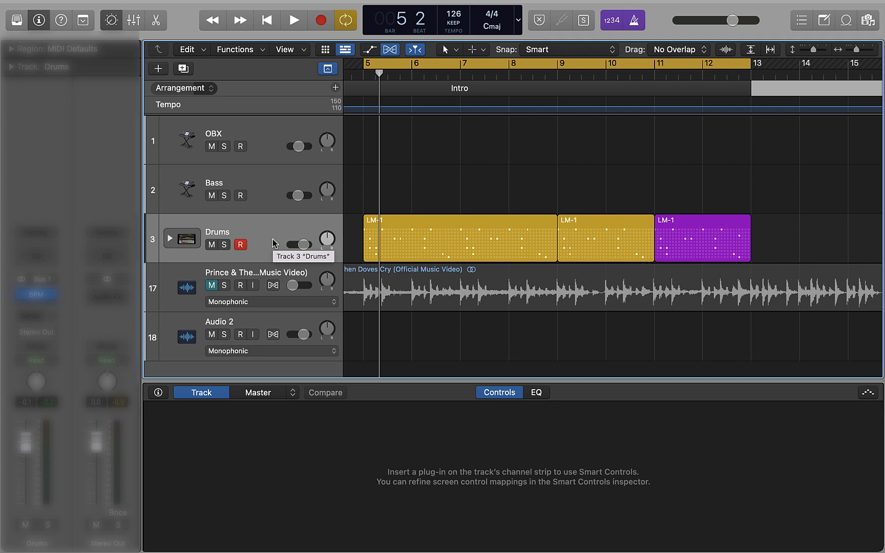
pyautogui.press('space')
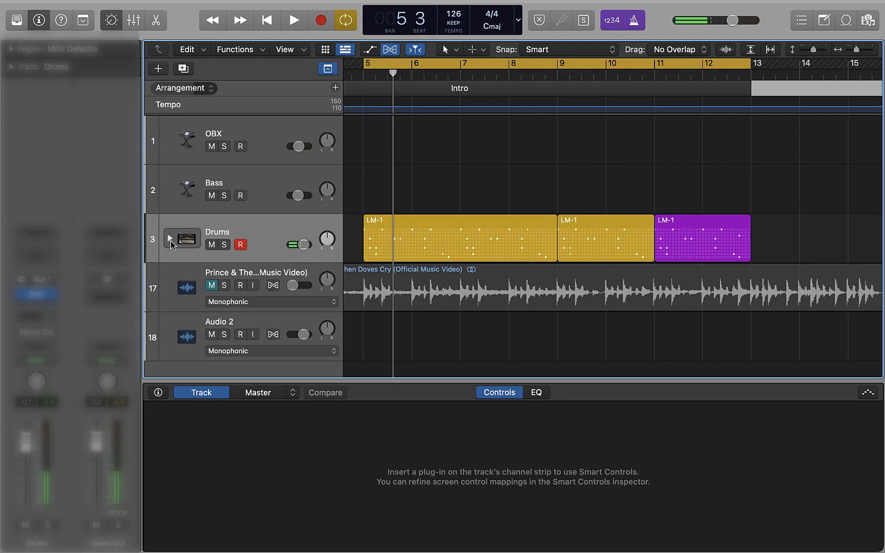
# Select the Drums track and toggle step 29 of the F1 row in the first LM-1 pattern
pyautogui.click(231, 233)
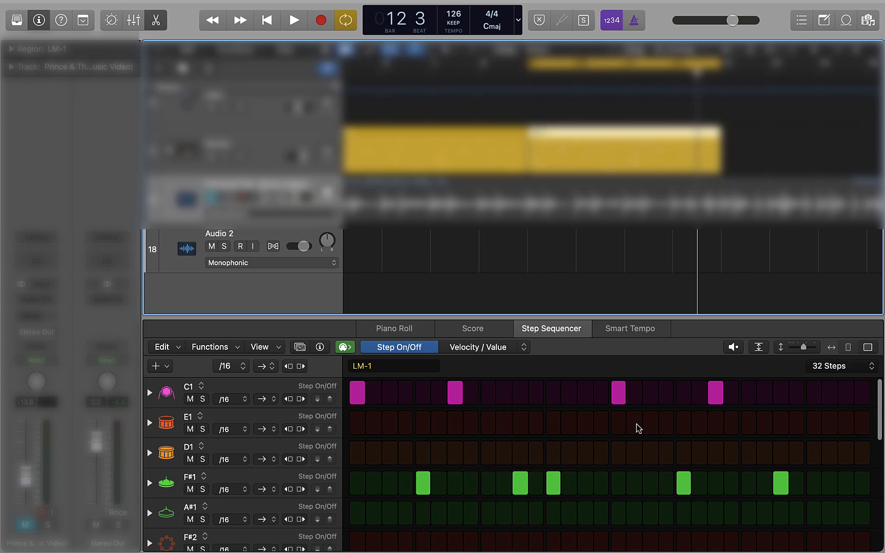
pyautogui.click(814, 453)
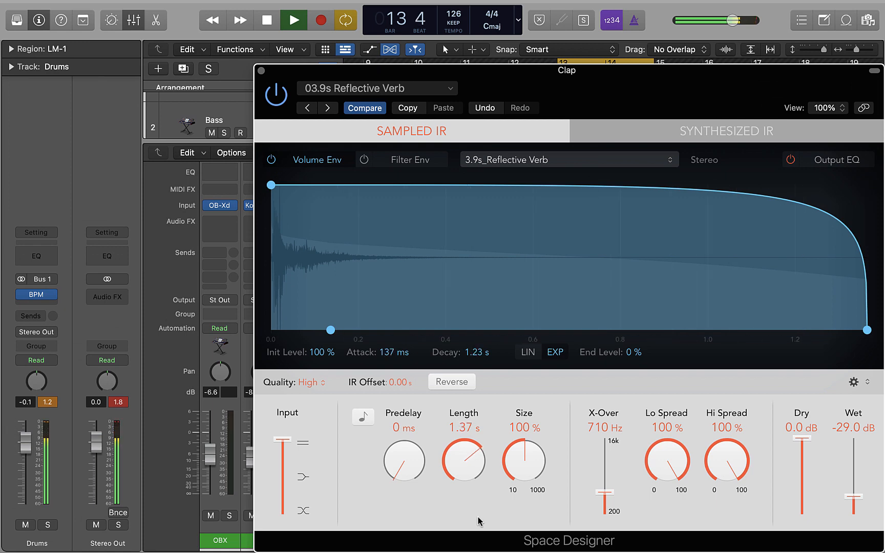
# Set the reverb length in the Clap's Space Designer to 741 ms and close the plug-in
pyautogui.moveTo(469, 461)
pyautogui.mouseDown()
pyautogui.moveTo(470, 484)
pyautogui.moveTo(466, 460)
pyautogui.mouseUp()
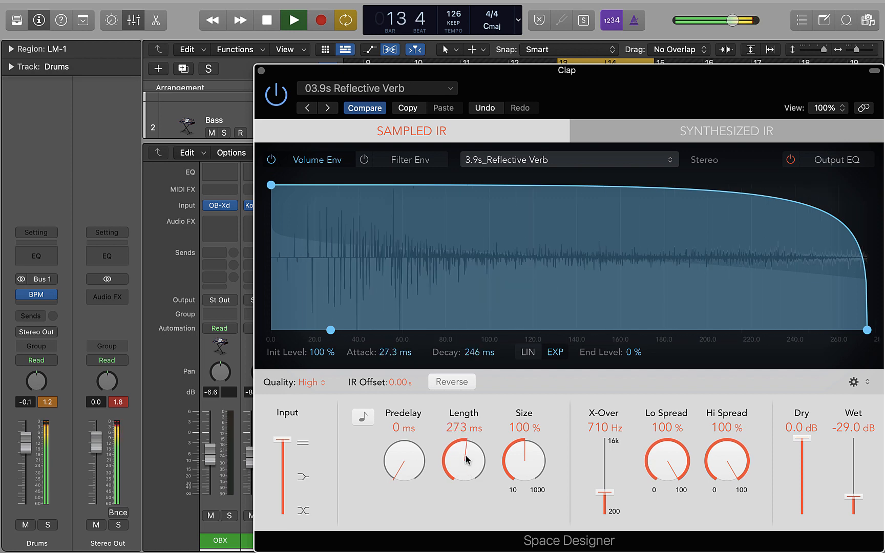
pyautogui.moveTo(466, 460); pyautogui.dragTo(466, 446)
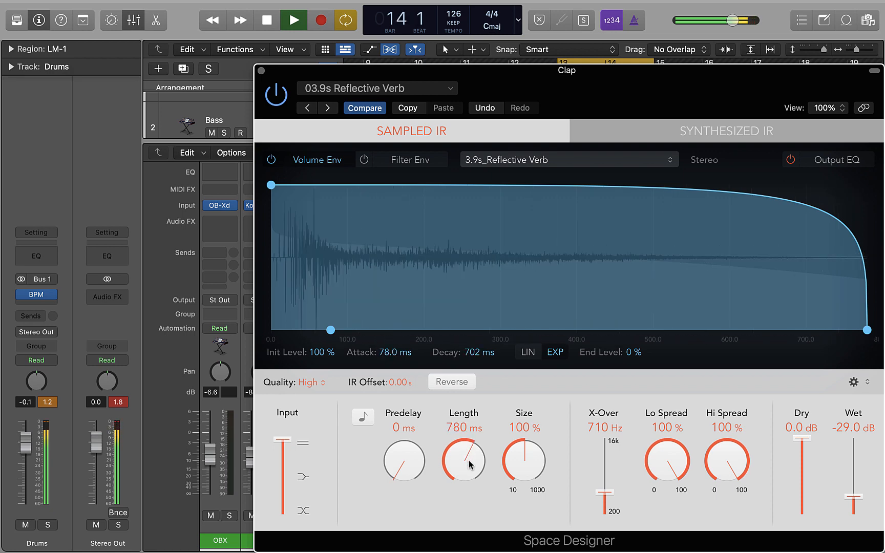
pyautogui.moveTo(469, 464); pyautogui.dragTo(469, 464)
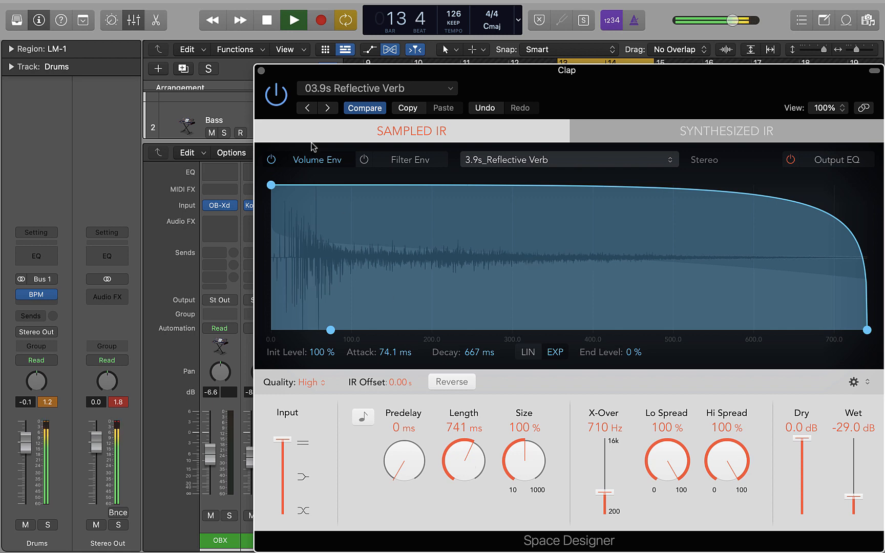
pyautogui.click(262, 70)
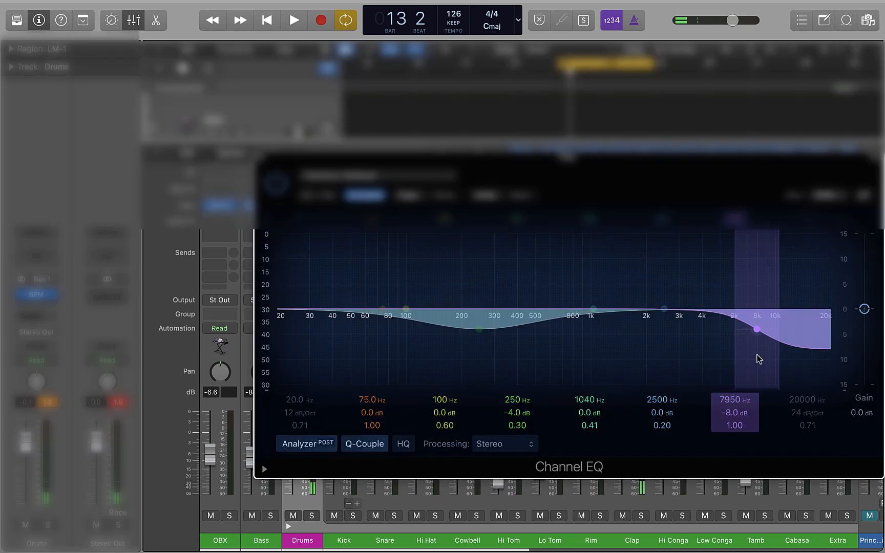
# Set the sixth Channel EQ band to -3.2 dB at 2600 Hz, resume playback, and close the plug-in
pyautogui.moveTo(664, 309); pyautogui.dragTo(668, 335)
pyautogui.press('space')
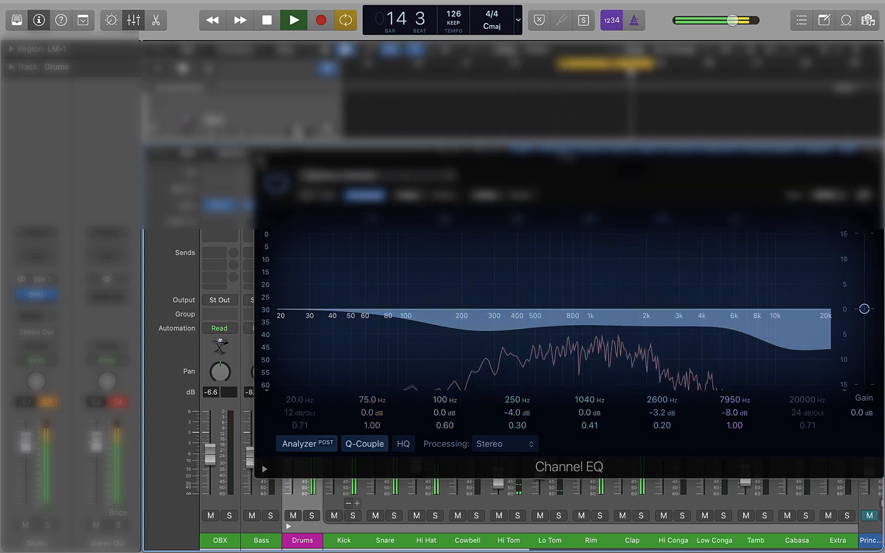
pyautogui.click(261, 159)
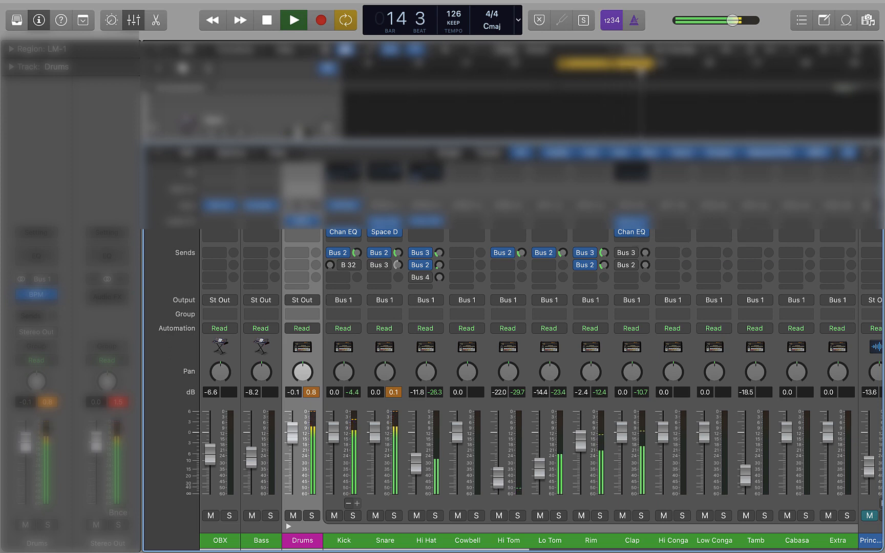
# Set the Clap's sends to about -14.3 dB on Bus 3 and -22.5 dB on Bus 2, and the Snare's Bus 2 send to about -21.3 dB
pyautogui.moveTo(645, 253); pyautogui.dragTo(646, 243)
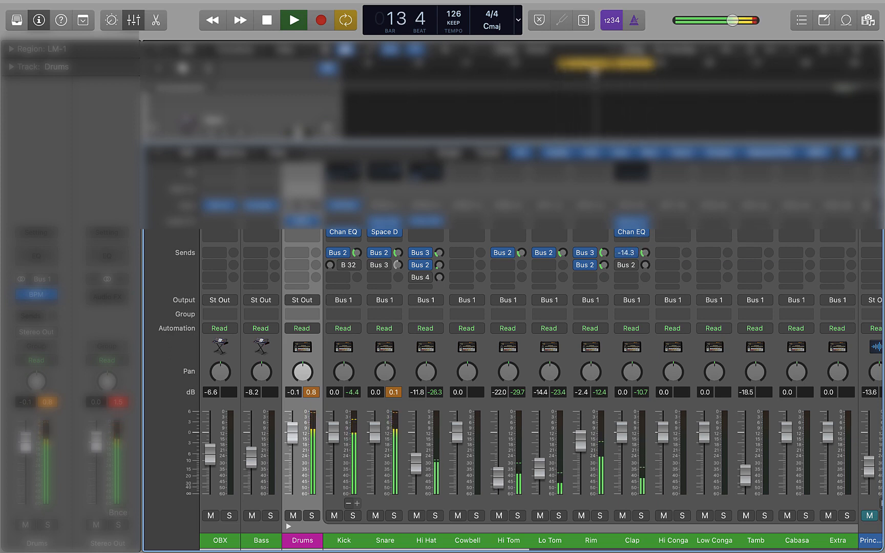
pyautogui.moveTo(645, 252); pyautogui.dragTo(645, 251)
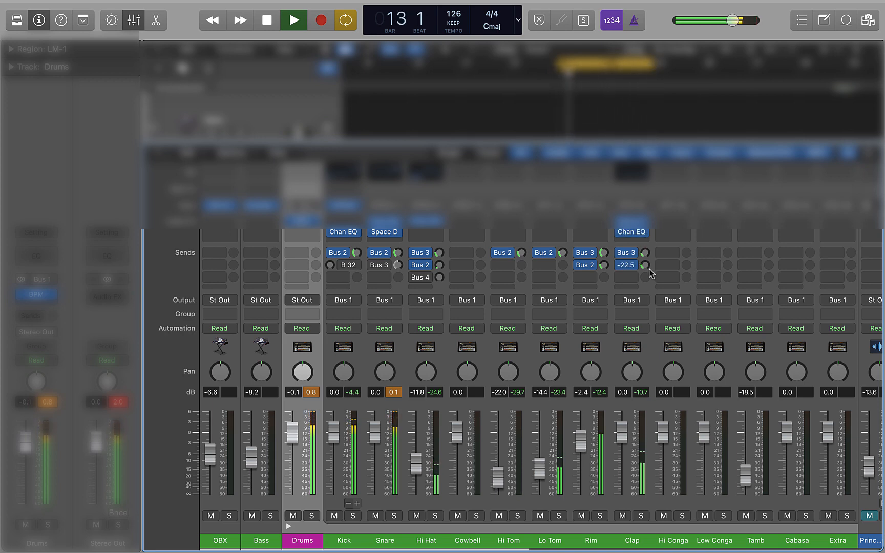
pyautogui.click(398, 253)
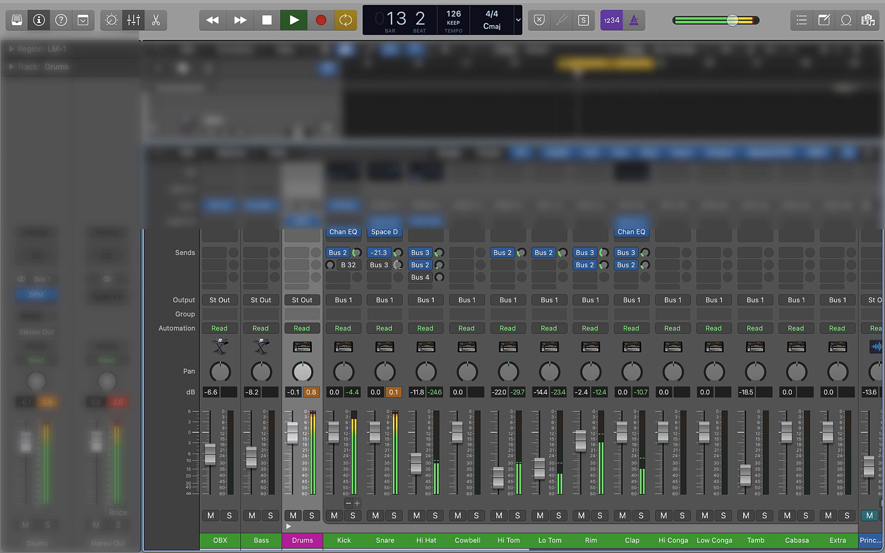
pyautogui.moveTo(398, 253); pyautogui.dragTo(398, 252)
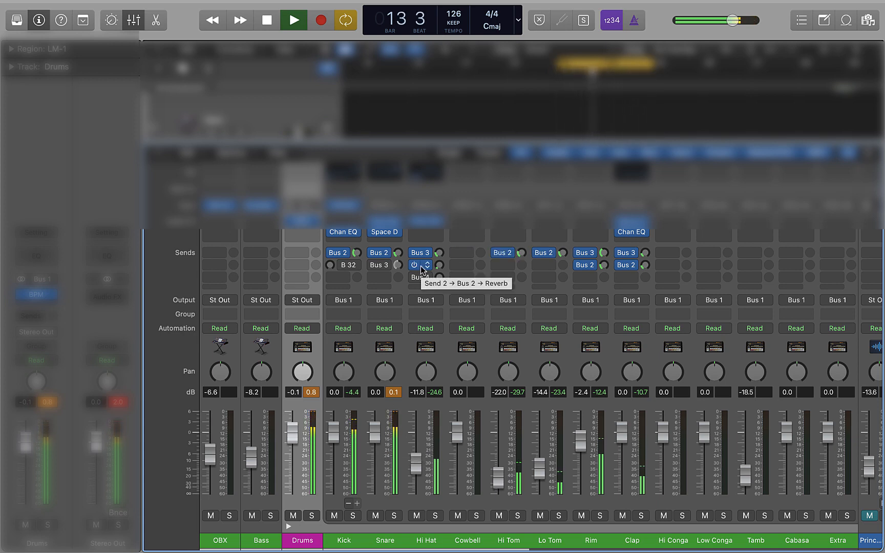
# Open and close the Snare's Space Designer, and bypass the plug-in to hear the snare without it
pyautogui.click(381, 233)
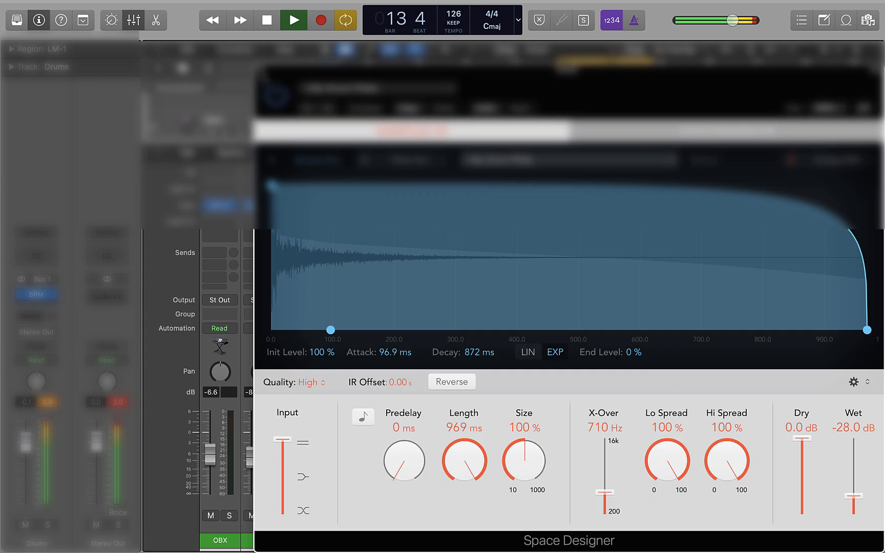
pyautogui.click(262, 74)
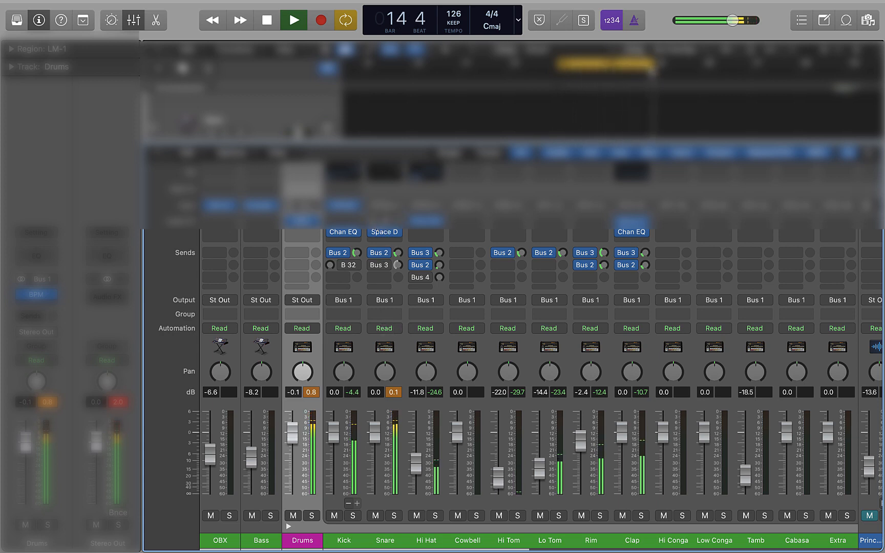
pyautogui.moveTo(372, 233)
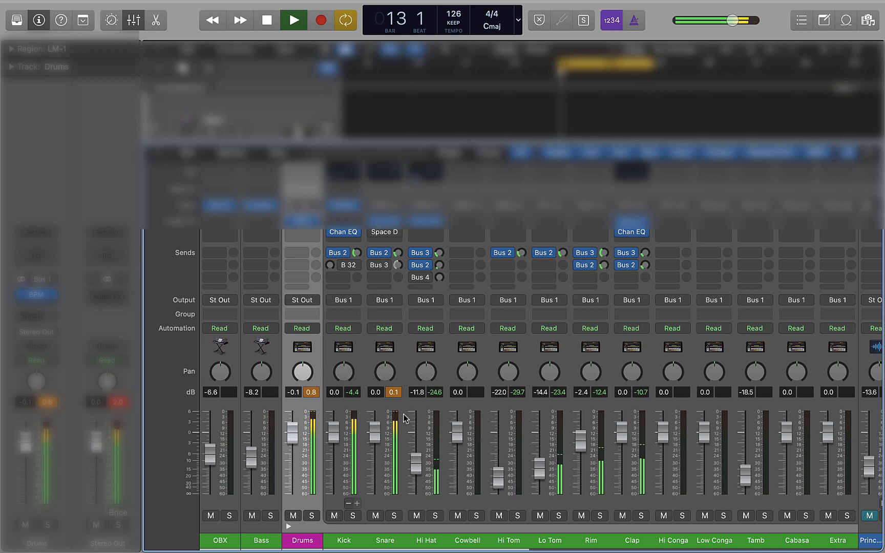
# Lower the Snare channel's volume fader to -3.7 dB
pyautogui.moveTo(372, 435); pyautogui.dragTo(371, 446)
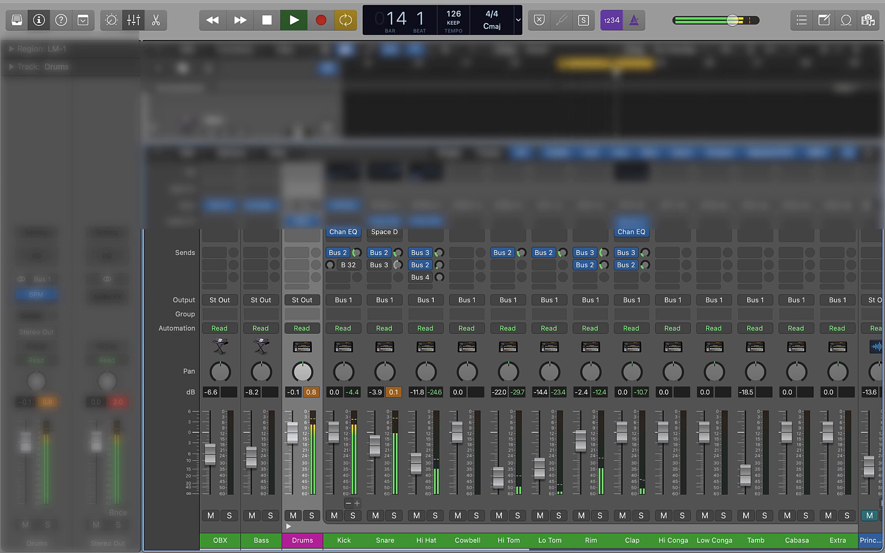
pyautogui.moveTo(372, 446); pyautogui.dragTo(372, 445)
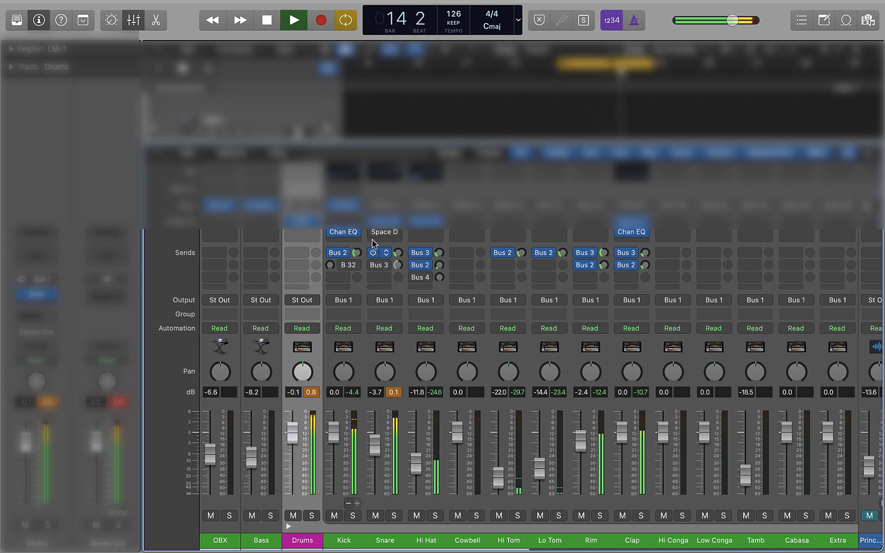
# Reactivate the Snare's Space Designer, lower its wet level to -58 dB, and close the plug-in
pyautogui.moveTo(385, 236)
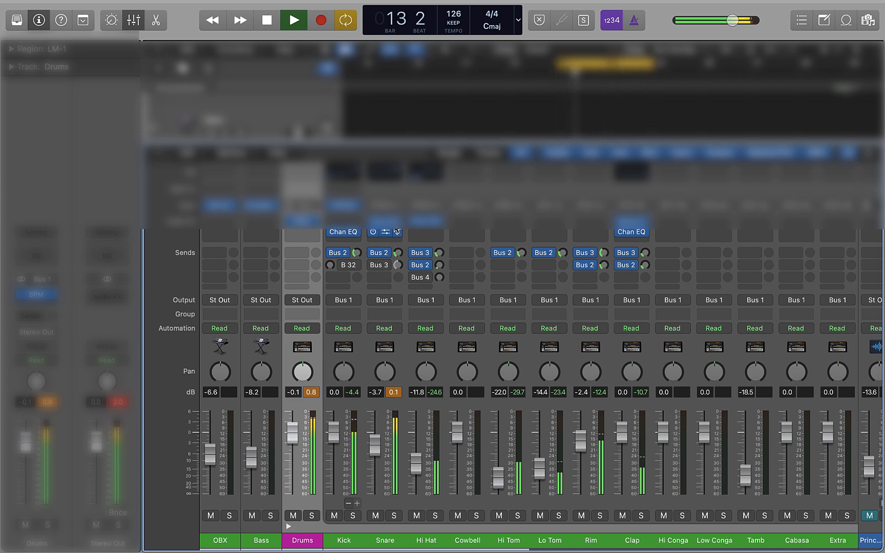
pyautogui.click(385, 237)
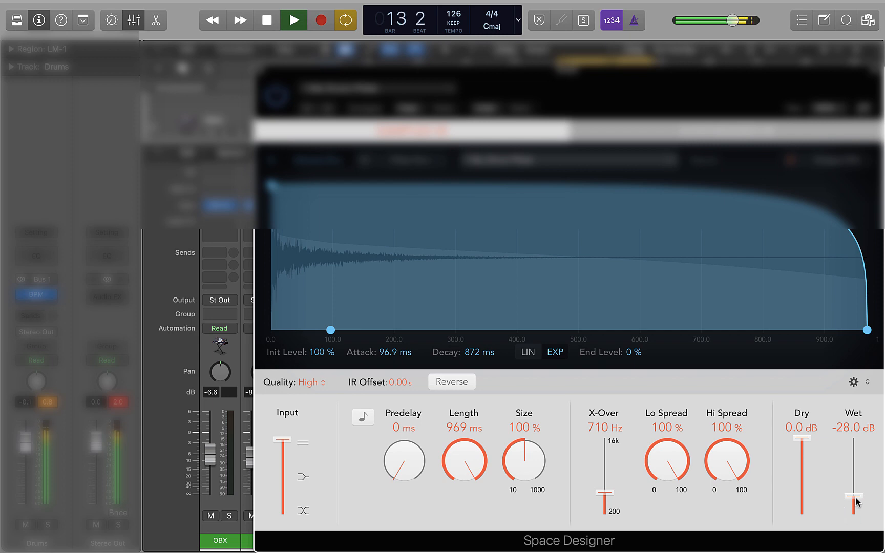
pyautogui.moveTo(856, 502); pyautogui.dragTo(859, 517)
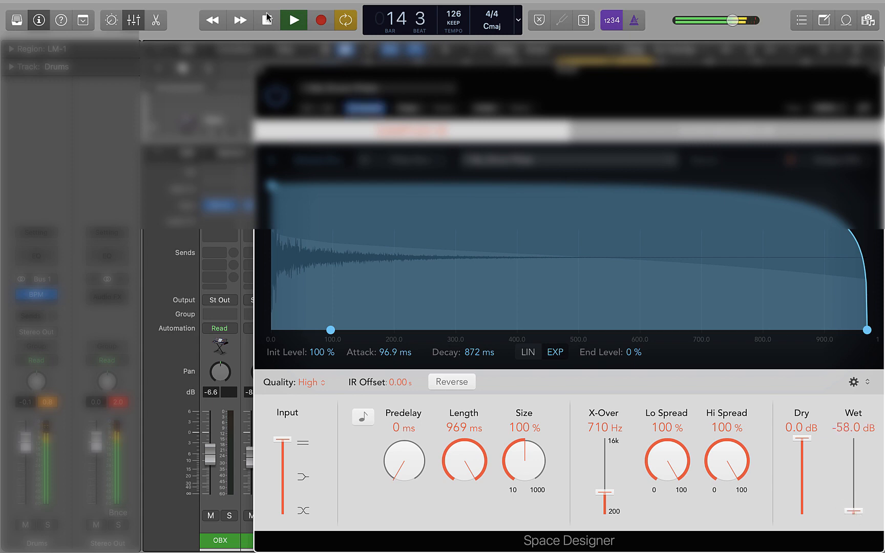
pyautogui.press('super+w')
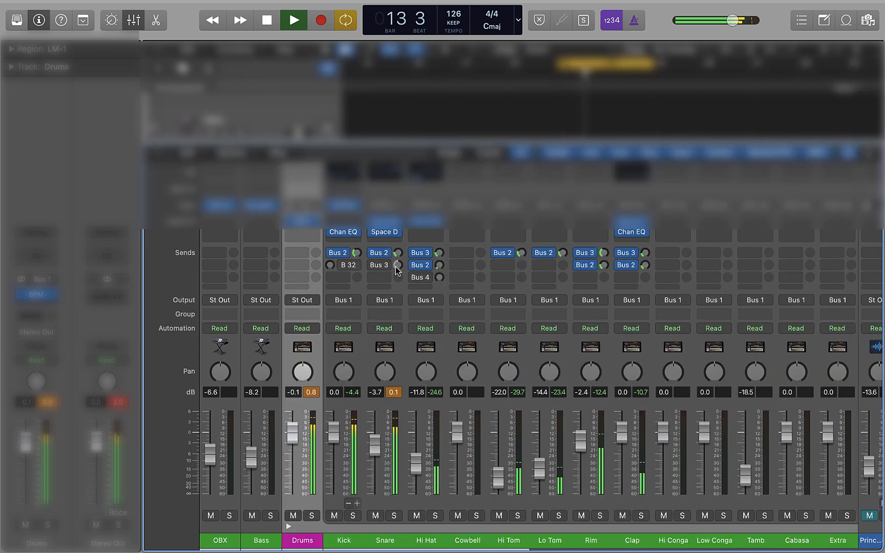
# Raise the Hi Hat channel's volume fader to -5.7 dB while auditioning the loop, and stop playback
pyautogui.press('space')
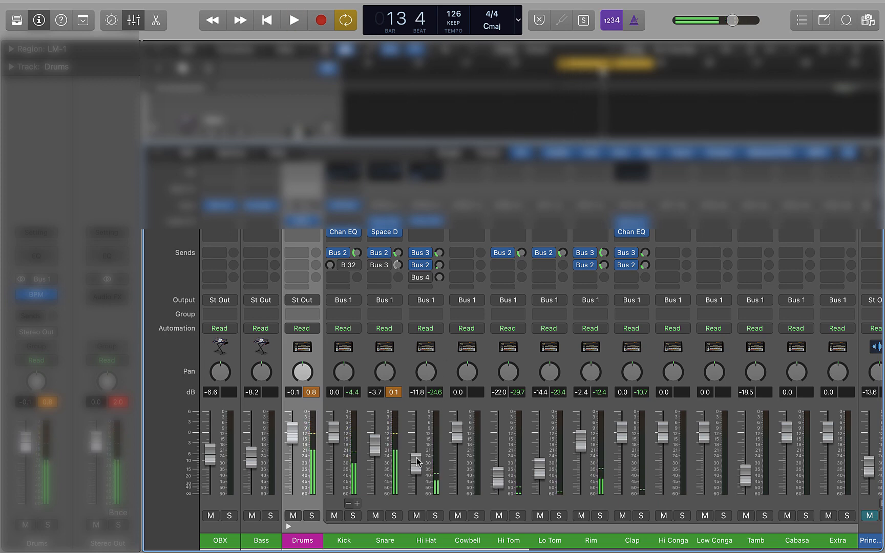
pyautogui.moveTo(415, 454); pyautogui.dragTo(418, 445)
pyautogui.press('space')
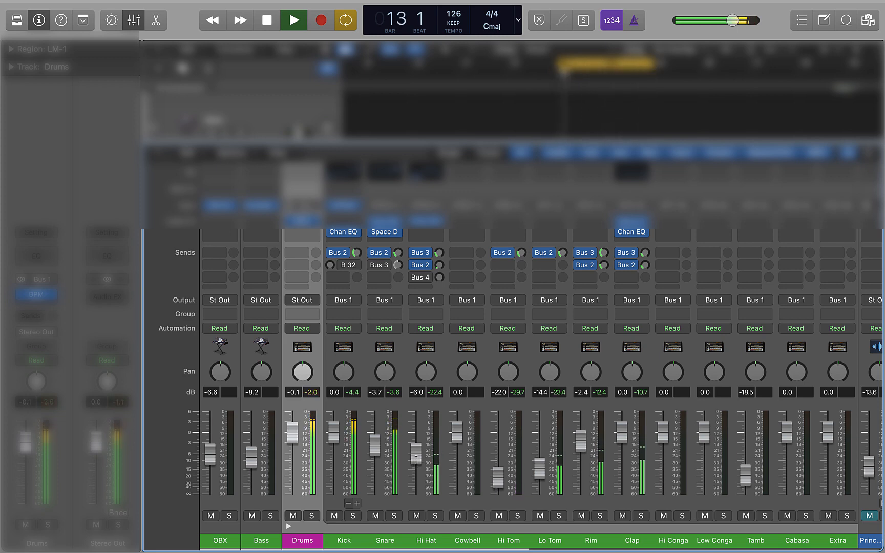
pyautogui.moveTo(416, 454); pyautogui.dragTo(416, 454)
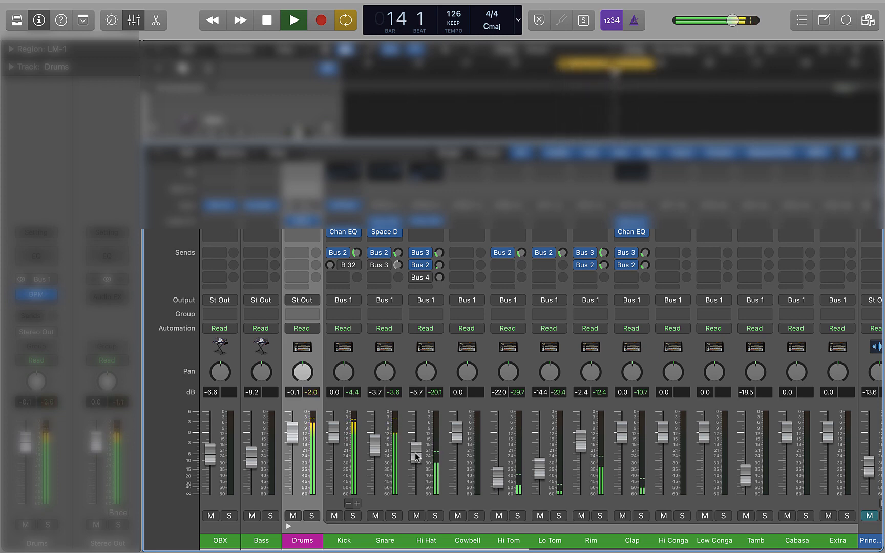
pyautogui.press('space')
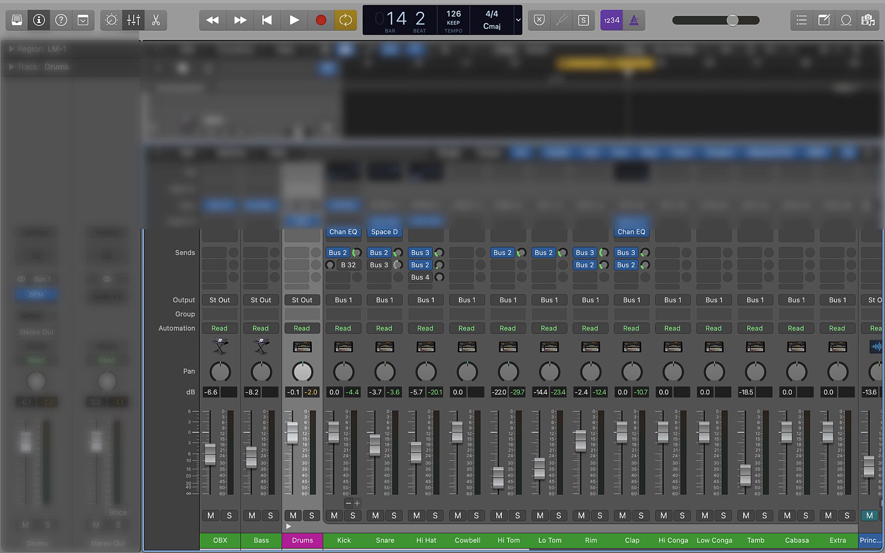
# Play from bar 13 and raise the Hi Tom fader to -16.2 dB and the Lo Tom fader to -13.4 dB
pyautogui.click(556, 77)
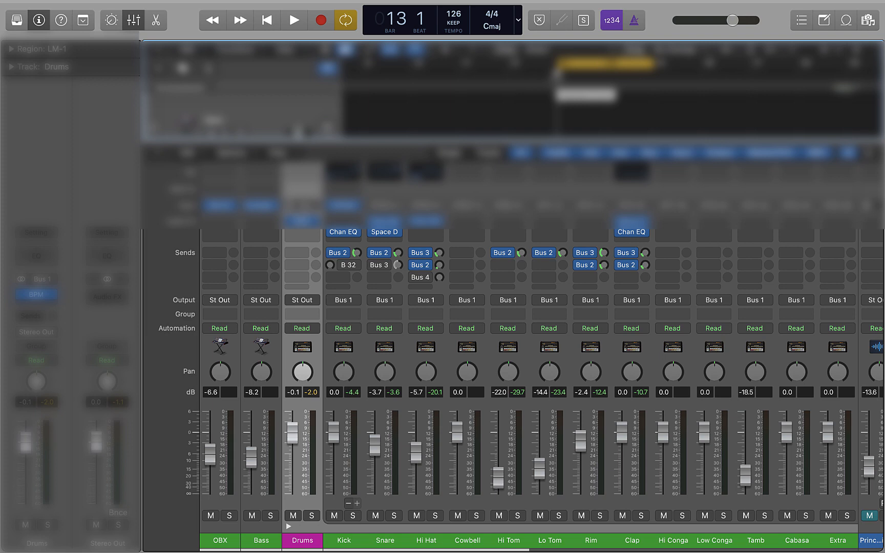
pyautogui.press('space')
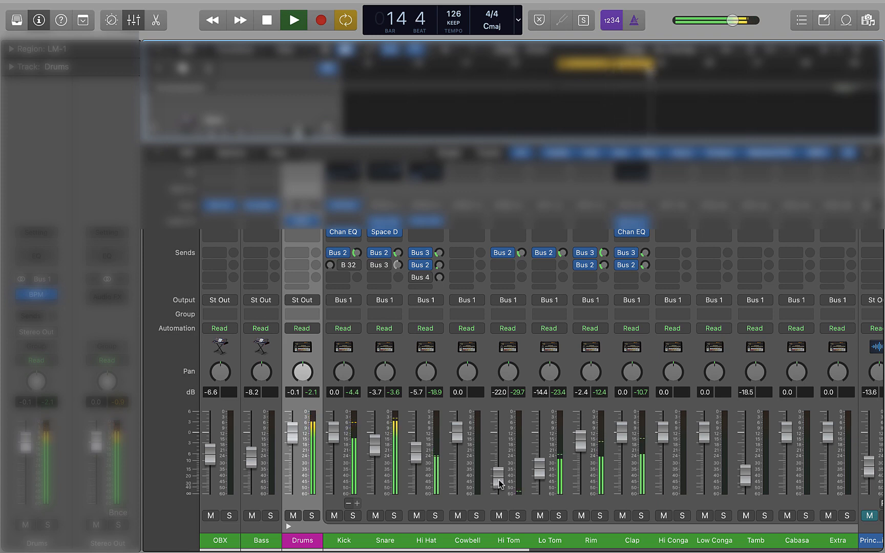
pyautogui.moveTo(541, 470); pyautogui.dragTo(501, 469)
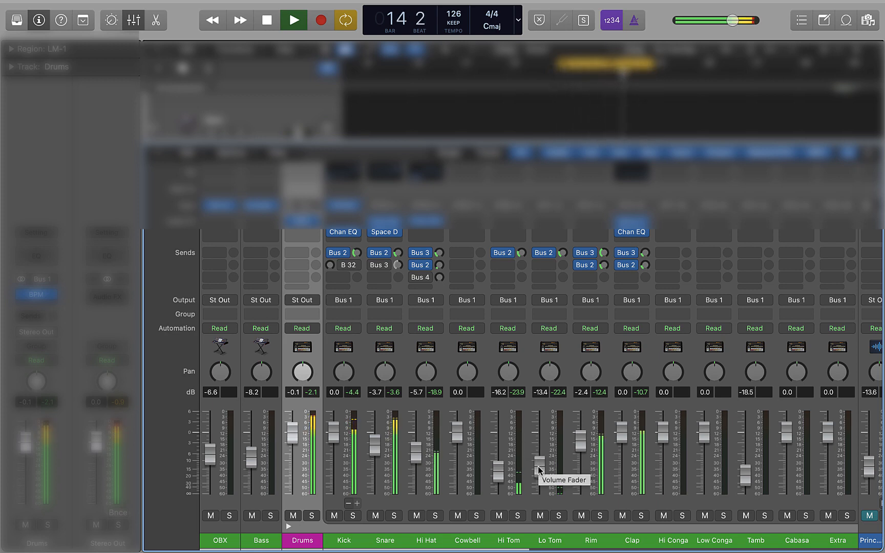
# Stop playback, shrink the mixer, and open the purple LM-1 pattern region at bar 13, showing its F1 row
pyautogui.press('space')
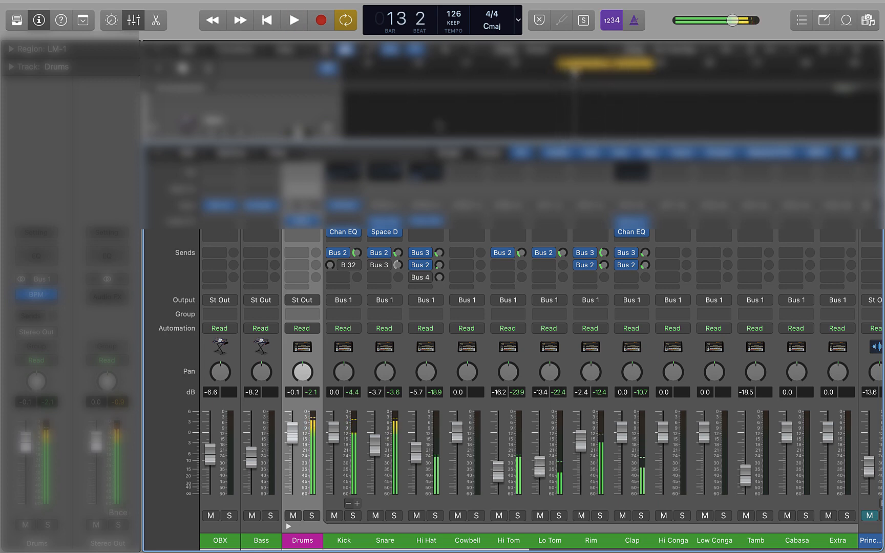
pyautogui.moveTo(446, 142); pyautogui.dragTo(450, 353)
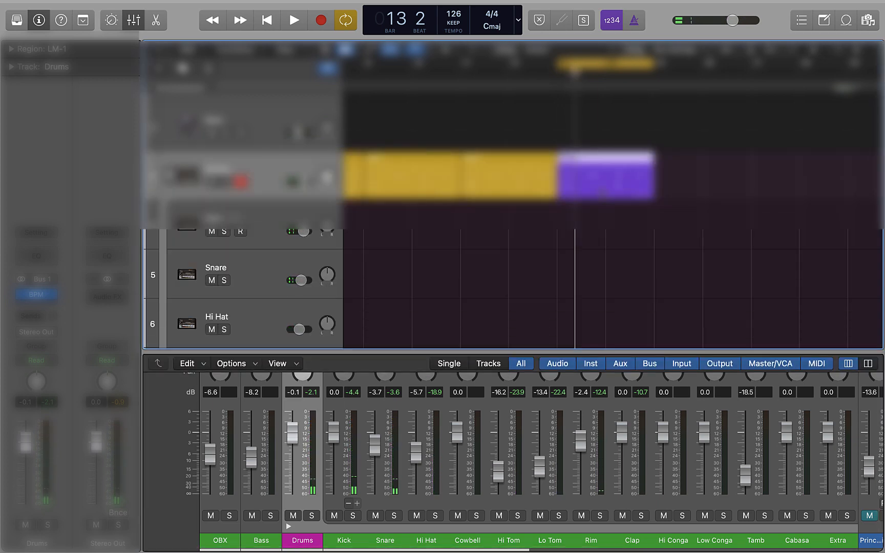
pyautogui.doubleClick(598, 188)
pyautogui.scroll(-4, 726, 467)
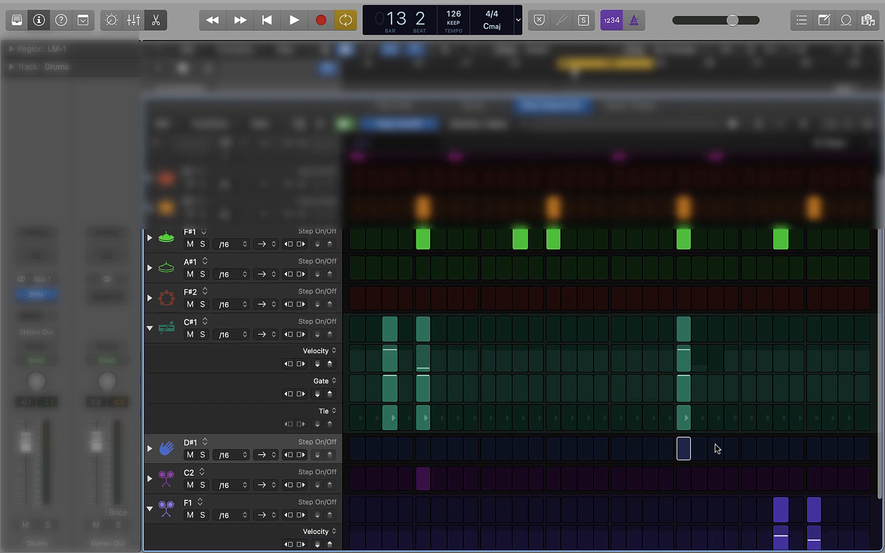
pyautogui.scroll(-1, 833, 515)
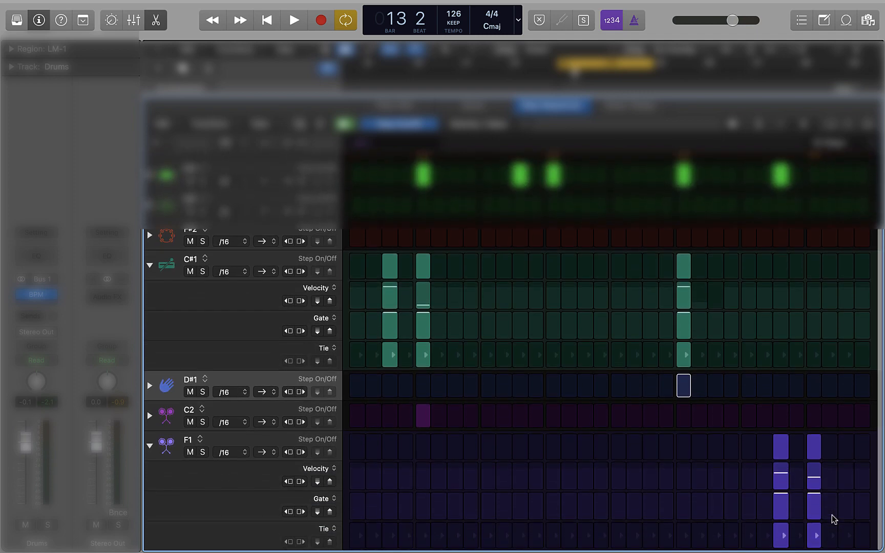
# Raise the velocity of the last F1 step to 95 while auditioning the pattern
pyautogui.moveTo(815, 478); pyautogui.dragTo(815, 474)
pyautogui.press('space')
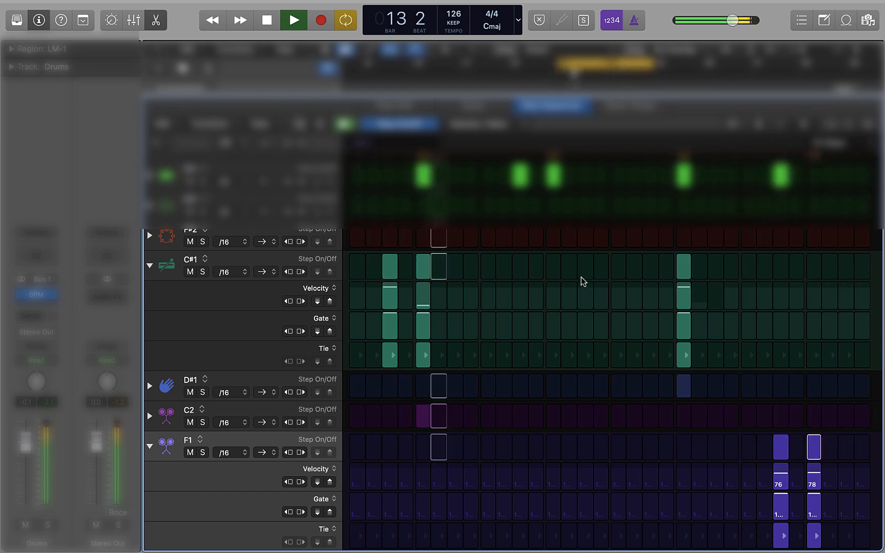
pyautogui.moveTo(815, 475); pyautogui.dragTo(814, 469)
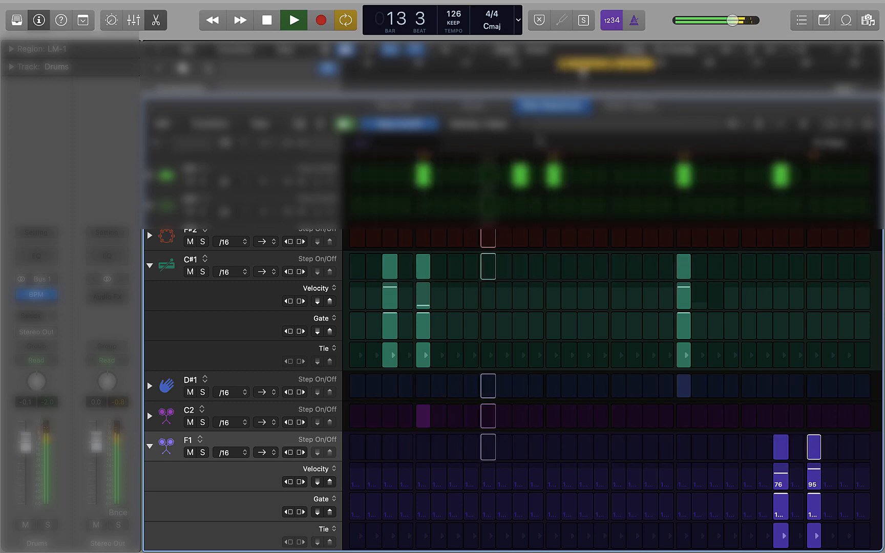
pyautogui.scroll(3, 598, 320)
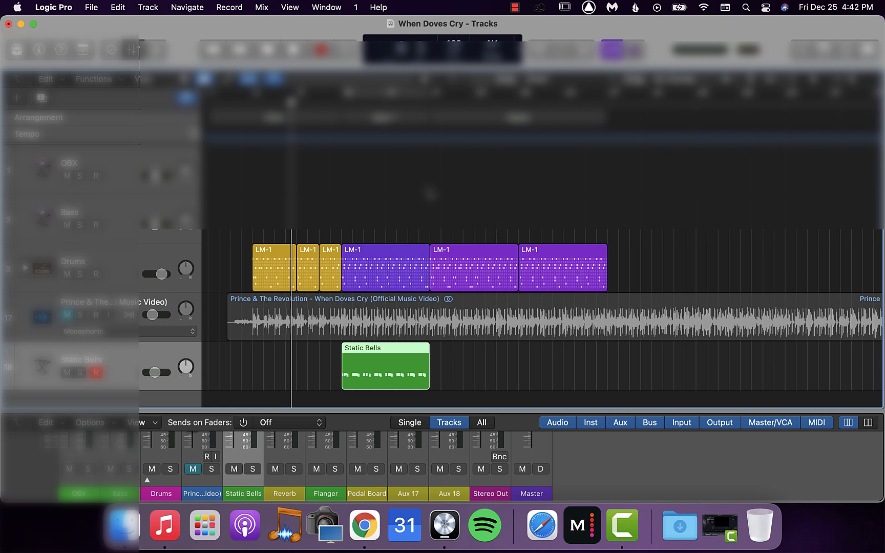
# Play from the first LM-1 intro region with the mixer enlarged and the Drums stack's channels expanded
pyautogui.press(',')
pyautogui.press(',')
pyautogui.press(',')
pyautogui.press(',')
pyautogui.press(',')
pyautogui.press(',')
pyautogui.press(',')
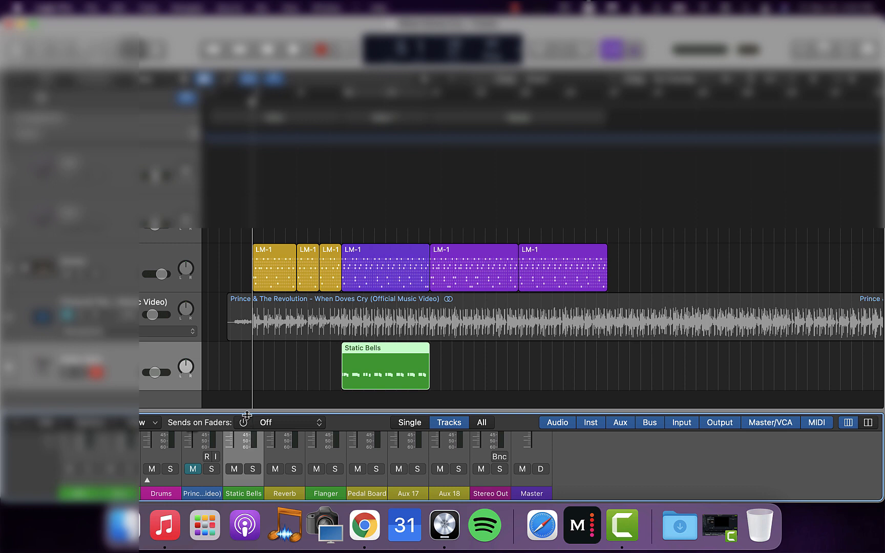
pyautogui.moveTo(247, 416); pyautogui.dragTo(247, 229)
pyautogui.press('space')
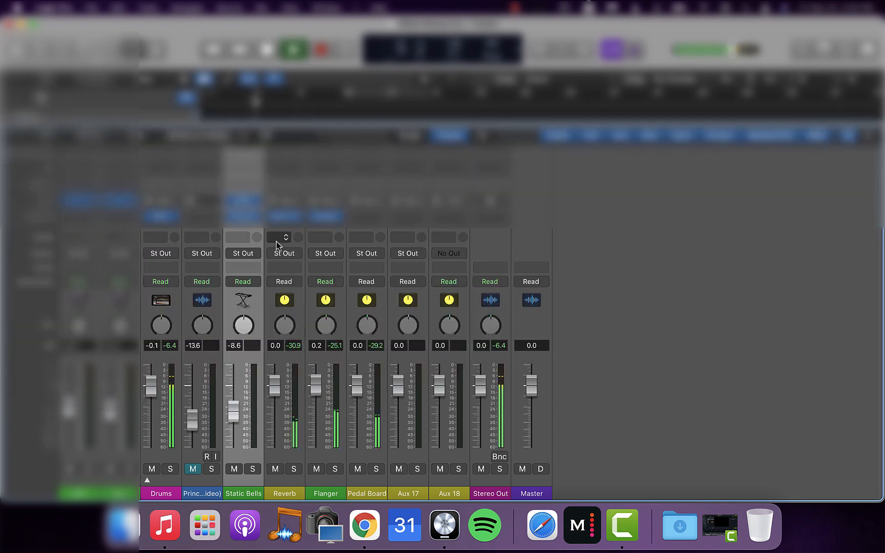
pyautogui.click(147, 481)
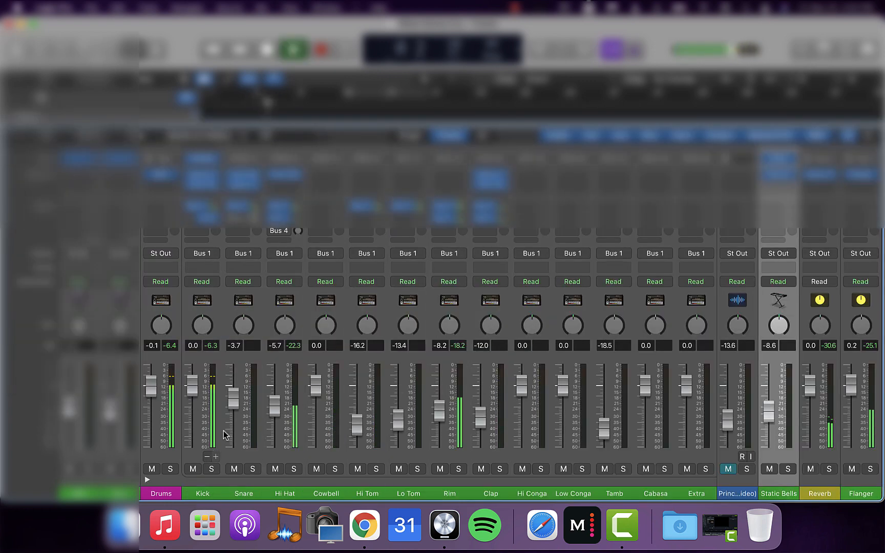
# Lower the Hi Hat channel's volume fader to -16.8 dB
pyautogui.moveTo(266, 411); pyautogui.dragTo(266, 426)
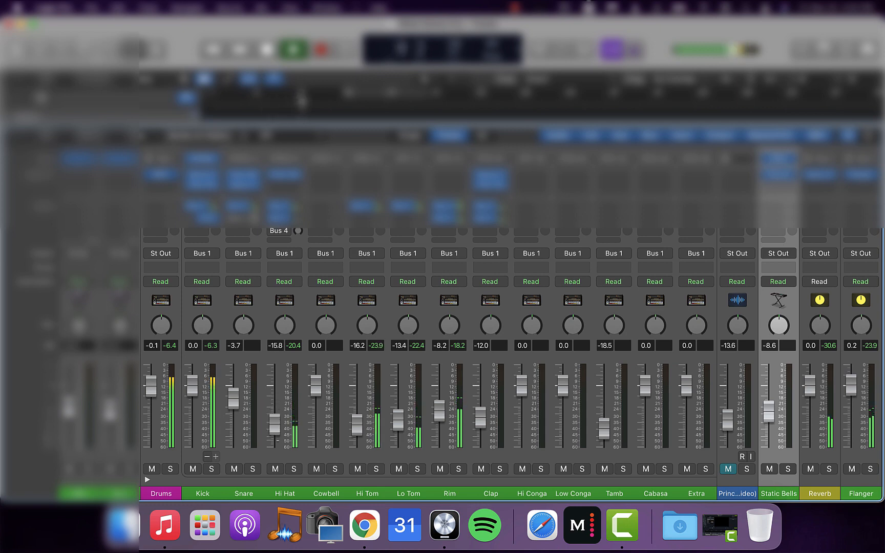
pyautogui.moveTo(274, 424); pyautogui.dragTo(274, 424)
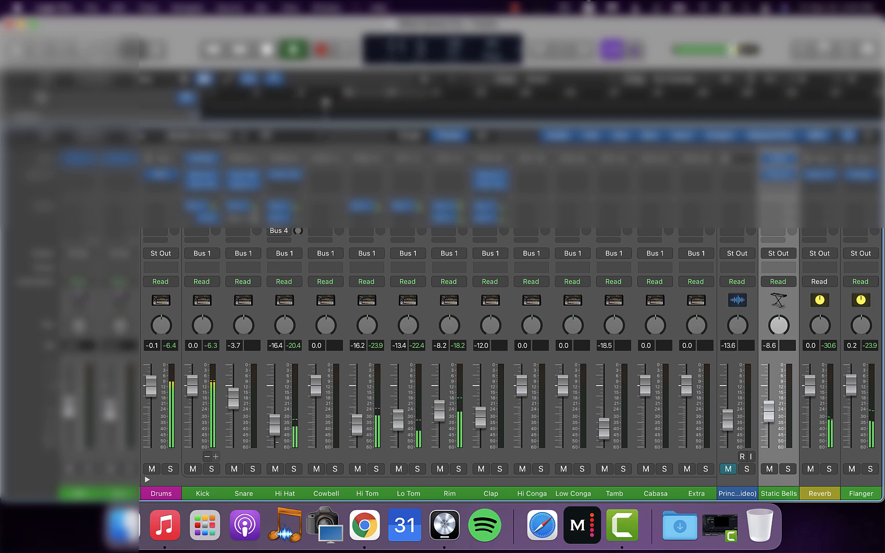
pyautogui.moveTo(275, 425); pyautogui.dragTo(274, 426)
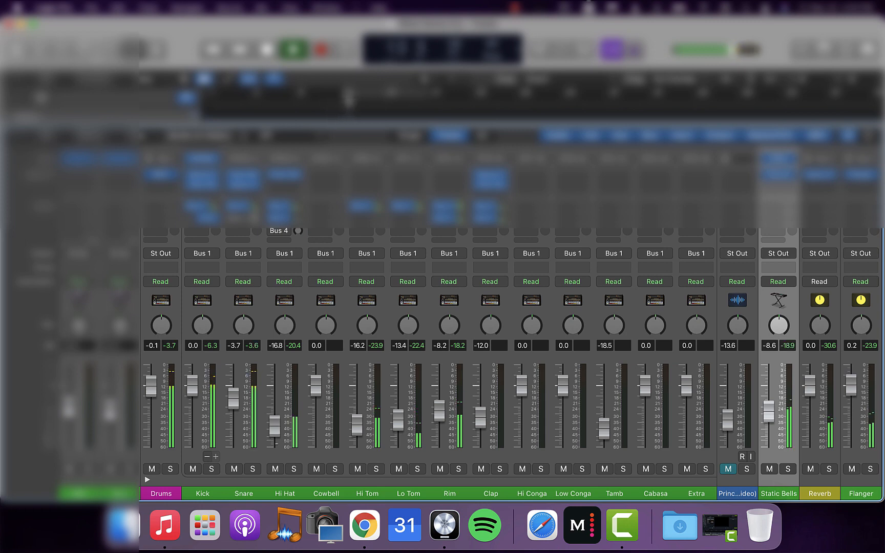
pyautogui.moveTo(275, 427); pyautogui.dragTo(275, 428)
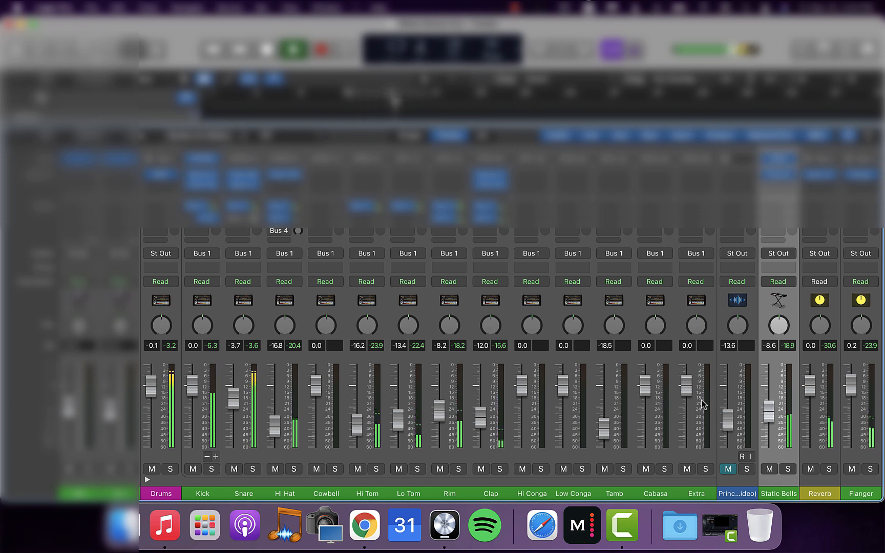
# Lower the Static Bells fader to -11.2 dB, shrink the mixer, and collapse the Drums stack
pyautogui.moveTo(769, 410); pyautogui.dragTo(769, 413)
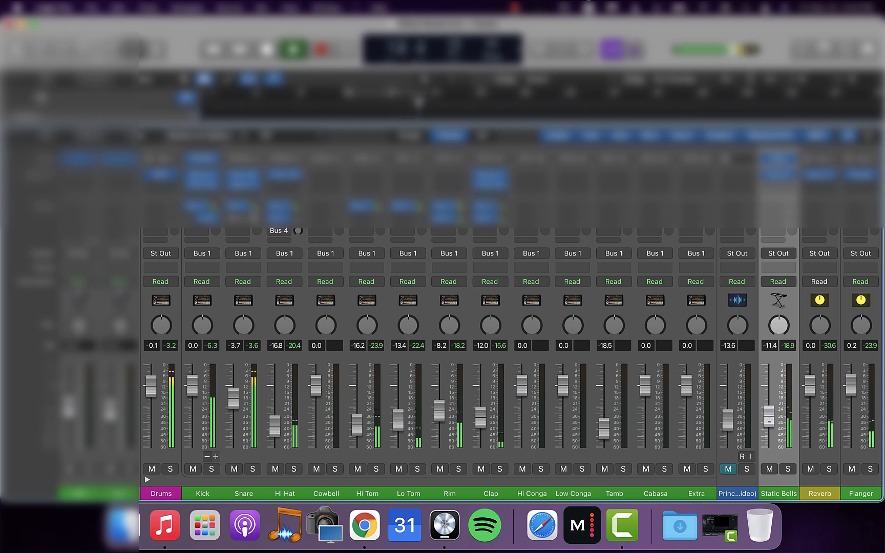
pyautogui.moveTo(768, 419); pyautogui.dragTo(772, 424)
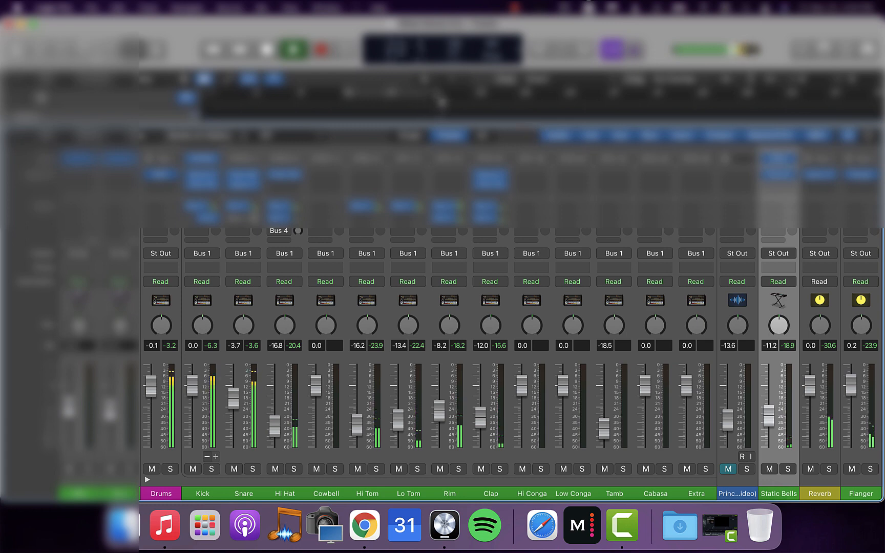
pyautogui.moveTo(537, 128); pyautogui.dragTo(537, 362)
pyautogui.scroll(-3, 529, 342)
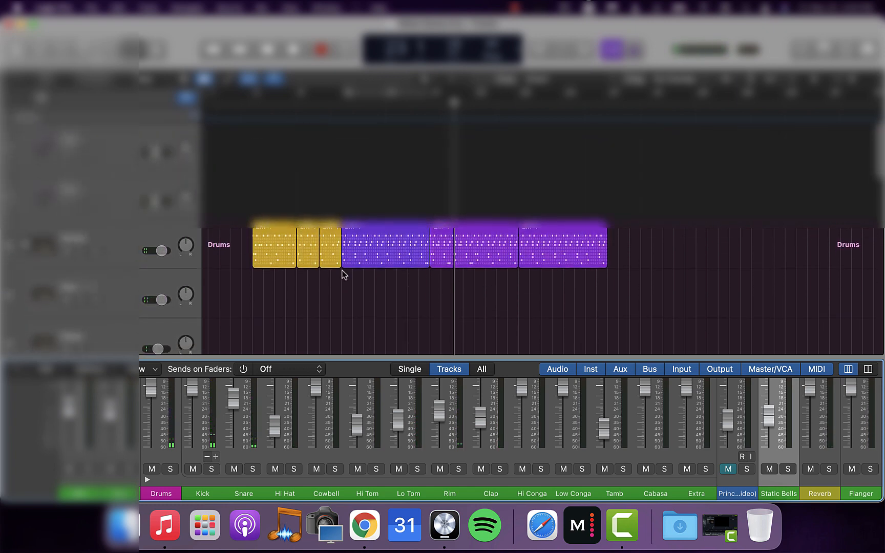
pyautogui.click(24, 246)
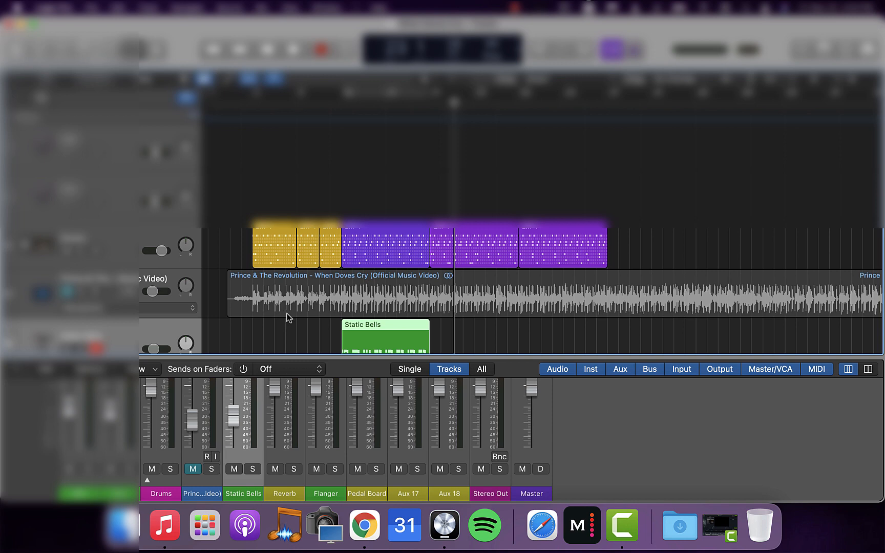
# Unmute the reference track, mute Drums, and start playback
pyautogui.click(479, 290)
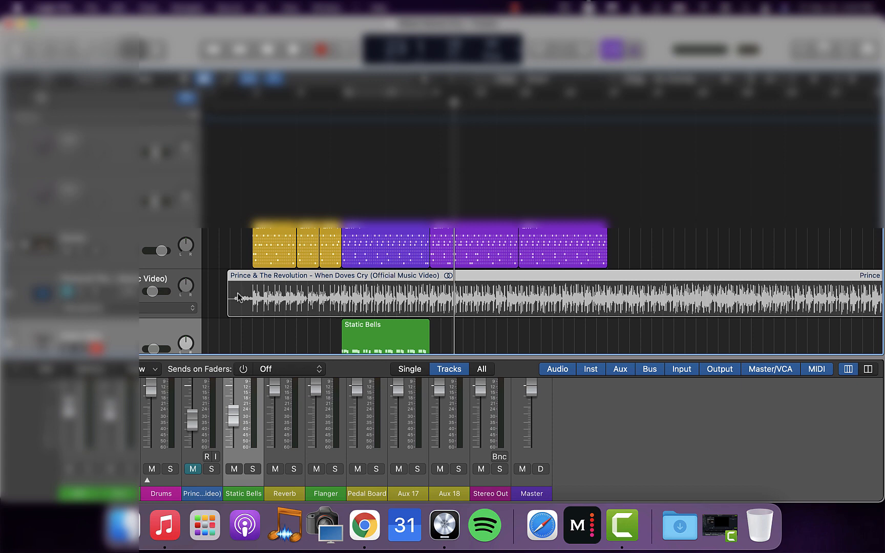
pyautogui.click(67, 291)
pyautogui.click(67, 251)
pyautogui.press('space')
# Extend the drum part by copying the last LM-1 regions further along the Drums track, and stop playback
pyautogui.moveTo(545, 246); pyautogui.dragTo(634, 247)
pyautogui.hscroll(3, 634, 248)
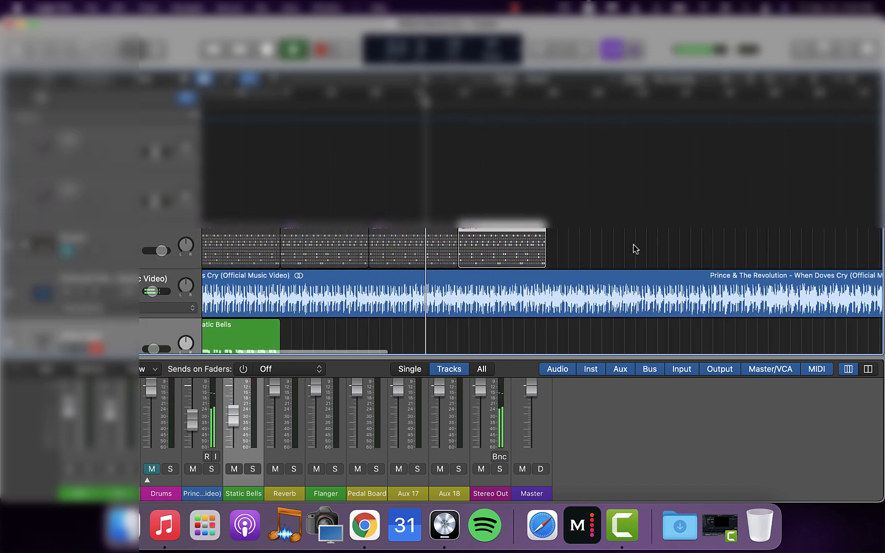
pyautogui.moveTo(504, 247); pyautogui.dragTo(594, 246)
pyautogui.press('space')
pyautogui.moveTo(573, 247); pyautogui.dragTo(750, 247)
# Add a software instrument track with the Crash - Analog Circuits patch and record a crash hit on it
pyautogui.moveTo(422, 357); pyautogui.dragTo(422, 345)
pyautogui.scroll(-5, 410, 292)
pyautogui.press('alt+super+n')
pyautogui.press('Return')
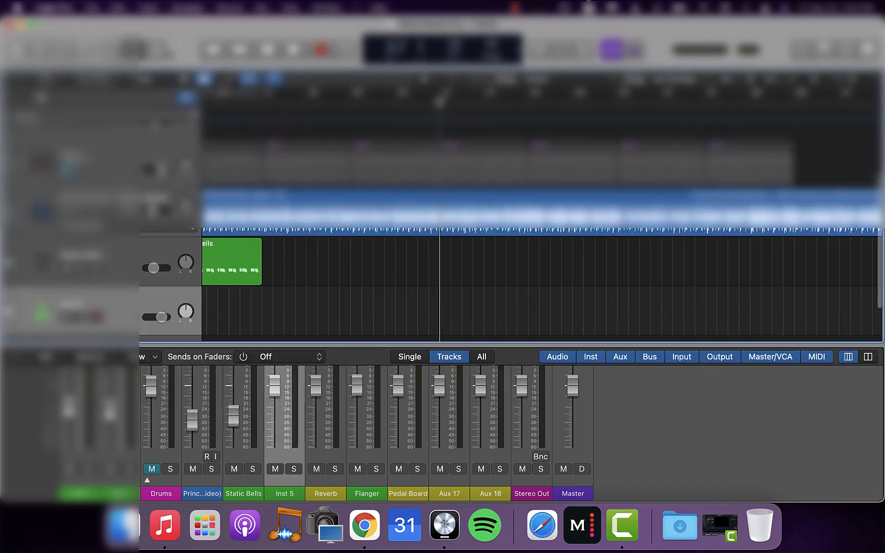
pyautogui.press('y')
pyautogui.click(59, 247)
pyautogui.click(147, 268)
pyautogui.click(148, 283)
pyautogui.click(705, 101)
pyautogui.press('r')
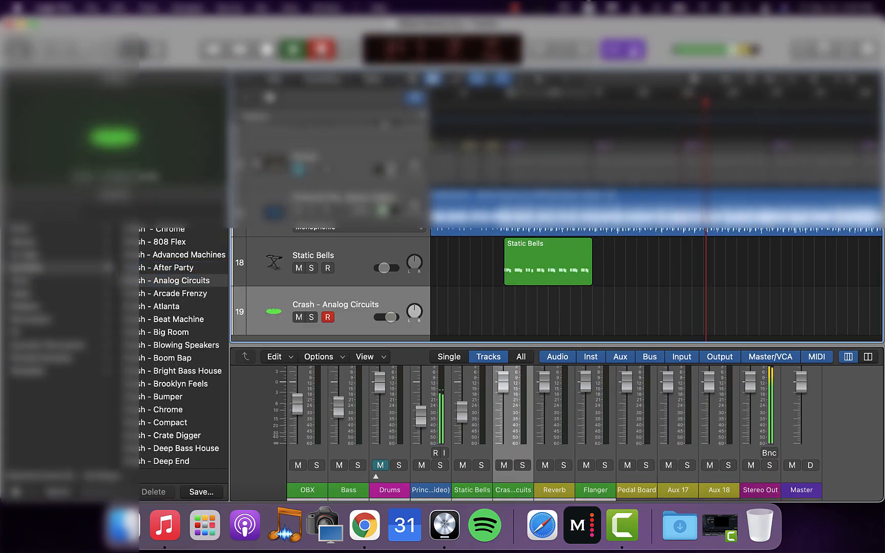
pyautogui.press('space')
# Move the Crash track directly below Drums, lower its volume, unmute Drums, and mute the reference track
pyautogui.moveTo(332, 312); pyautogui.dragTo(333, 213)
pyautogui.moveTo(388, 219); pyautogui.dragTo(384, 218)
pyautogui.click(298, 169)
pyautogui.press('space')
pyautogui.click(298, 260)
pyautogui.scroll(5, 794, 220)
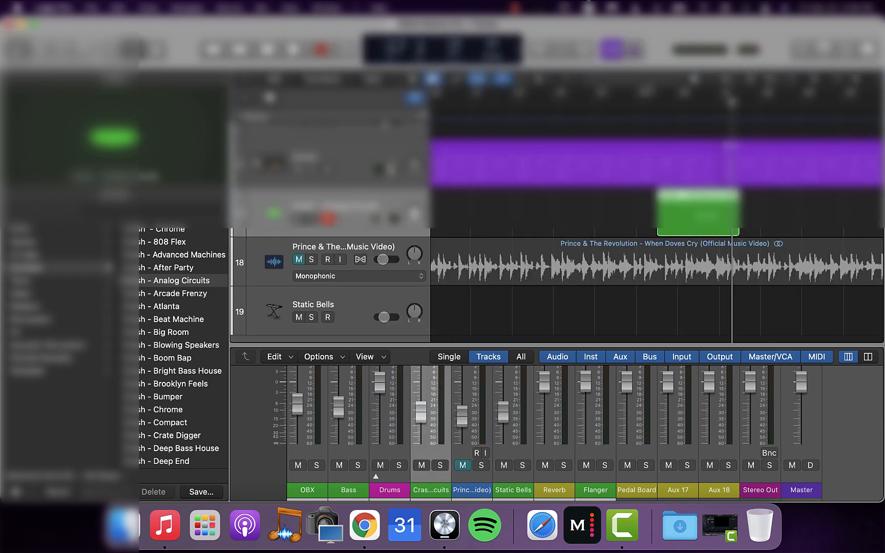
# Trim the crash region to one bar at the start of the LM-1 region and inspect it in the editor
pyautogui.moveTo(709, 228); pyautogui.dragTo(737, 228)
pyautogui.moveTo(678, 230); pyautogui.dragTo(719, 230)
pyautogui.doubleClick(740, 228)
pyautogui.moveTo(506, 408); pyautogui.dragTo(505, 181)
pyautogui.press('p')
# Delete the crash region and record the hit again from one bar earlier
pyautogui.click(678, 102)
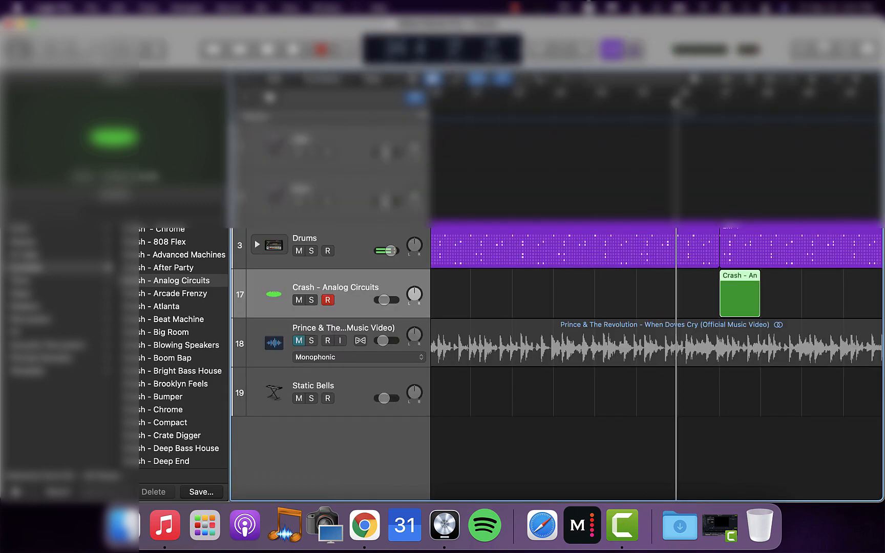
pyautogui.press('Delete')
pyautogui.press('r')
pyautogui.press('space')
# Solo the reference, recolor the two LM-1 regions beginning at the crash magenta-purple, and turn the solo off
pyautogui.scroll(-5, 720, 295)
pyautogui.click(312, 341)
pyautogui.hscroll(3, 720, 295)
pyautogui.moveTo(628, 278); pyautogui.dragTo(743, 230)
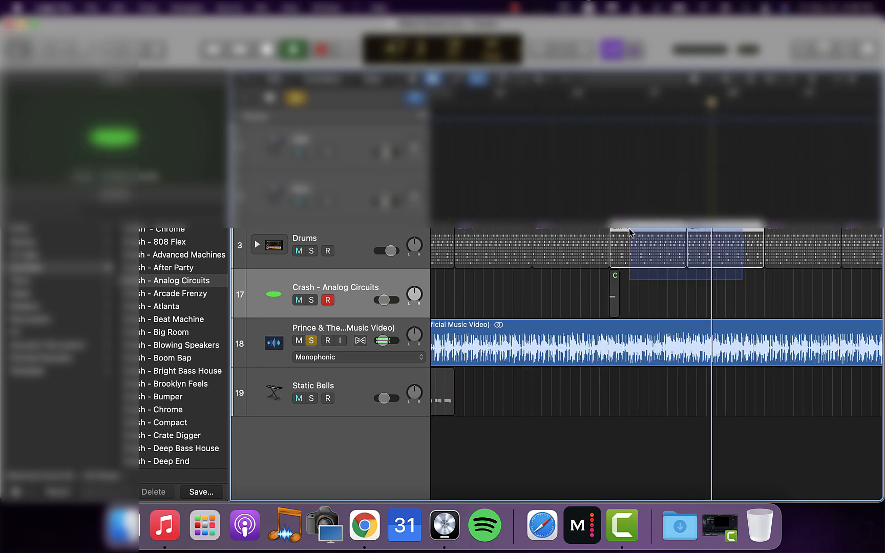
pyautogui.hotkey('alt', 'c')
pyautogui.click(727, 159)
pyautogui.click(716, 301)
pyautogui.click(312, 341)
# Copy the crash region to the start of the following LM-1 region and audition it with the reference muted
pyautogui.click(333, 238)
pyautogui.press('space')
pyautogui.click(610, 101)
pyautogui.moveTo(614, 294); pyautogui.dragTo(691, 294)
pyautogui.click(299, 340)
pyautogui.press('space')
# Show the Arrangement track, add and resize its section markers, and mute Drums
pyautogui.rightClick(266, 116)
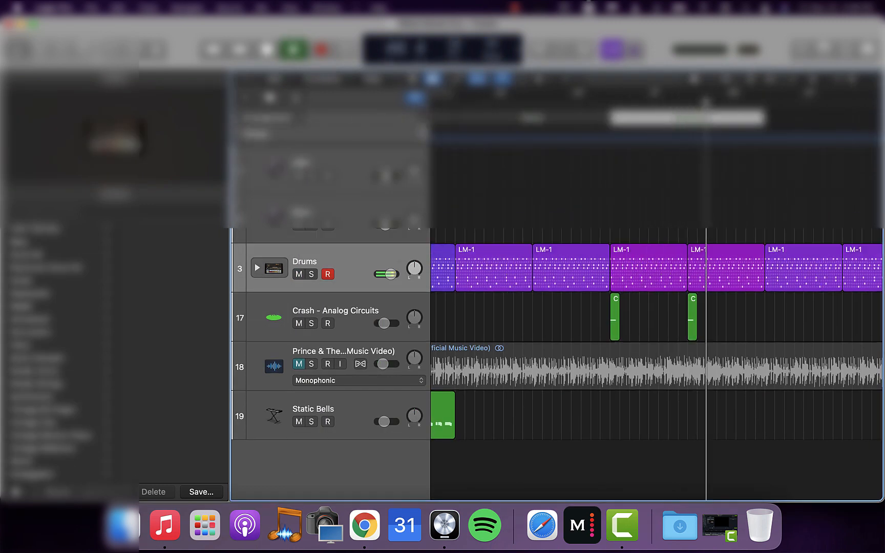
pyautogui.hscroll(5, 656, 307)
pyautogui.moveTo(680, 118); pyautogui.dragTo(604, 117)
pyautogui.click(298, 274)
pyautogui.click(302, 118)
# Select the LM-1 and crash regions of the section together and repeat them twice
pyautogui.hscroll(3, 655, 307)
pyautogui.moveTo(454, 316)
pyautogui.mouseDown()
pyautogui.moveTo(609, 316)
pyautogui.moveTo(496, 231)
pyautogui.mouseUp()
pyautogui.press('super+r')
pyautogui.press('super+r')
# Copy crash hits to further points along the Crash track and delete the surplus one
pyautogui.hscroll(8, 655, 308)
pyautogui.click(627, 103)
pyautogui.moveTo(631, 333); pyautogui.dragTo(670, 333)
pyautogui.moveTo(709, 334); pyautogui.dragTo(837, 325)
pyautogui.hscroll(5, 747, 335)
pyautogui.click(675, 326)
pyautogui.scroll(5, 838, 323)
pyautogui.hscroll(4, 642, 285)
pyautogui.press('Delete')
pyautogui.press('space')
# Copy the last LM-1 region and its crash hit eight bars later
pyautogui.moveTo(544, 277); pyautogui.dragTo(724, 277)
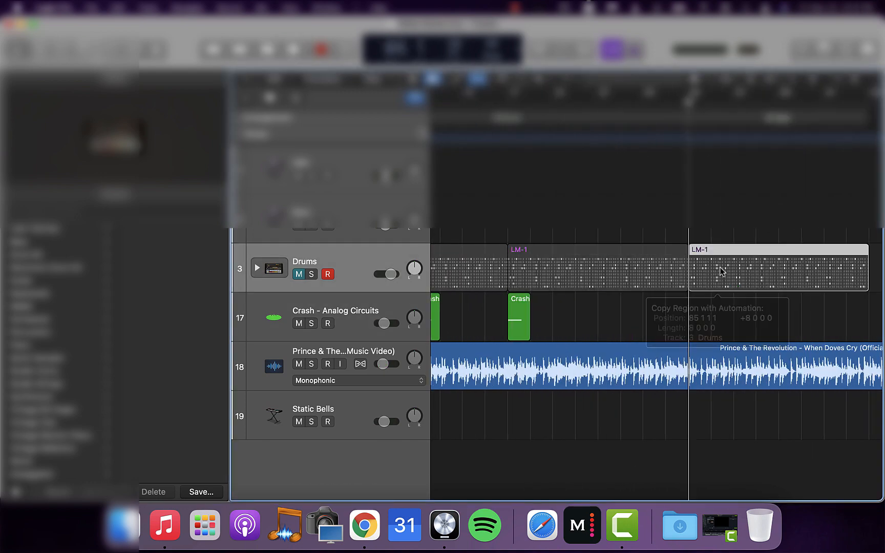
pyautogui.moveTo(516, 328); pyautogui.dragTo(698, 328)
pyautogui.press('space')
# Copy the LM-1 region another eight bars along and repeat it three more times
pyautogui.hscroll(5, 697, 317)
pyautogui.moveTo(556, 281); pyautogui.dragTo(738, 282)
pyautogui.scroll(-5, 645, 282)
pyautogui.press('super+r')
pyautogui.press('super+r')
pyautogui.press('super+r')
# Add a final arrangement marker, extend it to the end of the last LM-1 region, and adjust the preceding section
pyautogui.click(302, 117)
pyautogui.moveTo(690, 118); pyautogui.dragTo(839, 118)
pyautogui.click(640, 102)
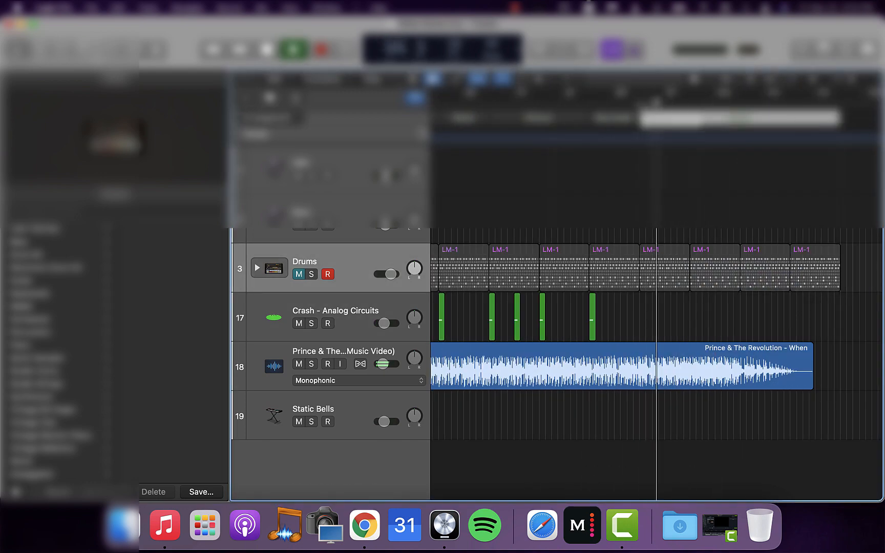
pyautogui.click(608, 102)
pyautogui.moveTo(608, 118); pyautogui.dragTo(638, 118)
pyautogui.click(640, 103)
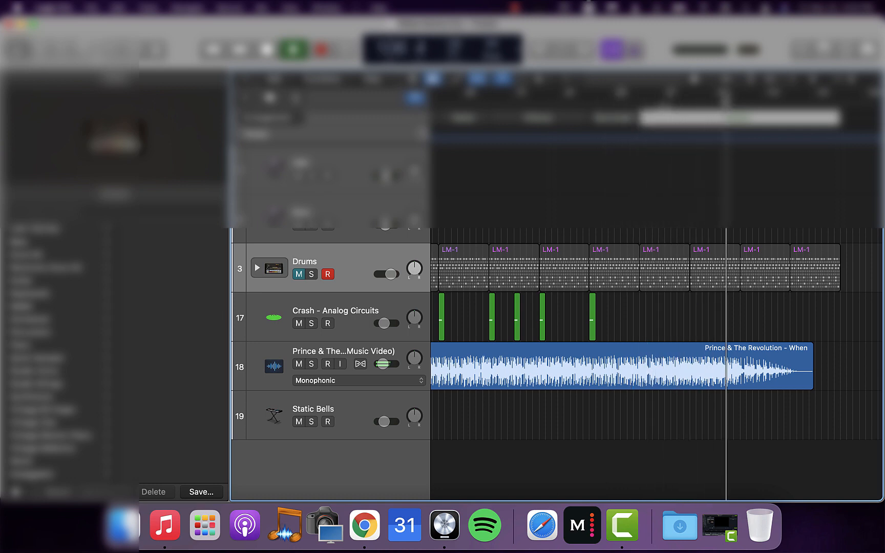
# Place the yellow intro LM-1 regions in the outro of the Drums track
pyautogui.hscroll(4, 682, 291)
pyautogui.moveTo(716, 313)
pyautogui.mouseDown()
pyautogui.moveTo(682, 290)
pyautogui.moveTo(629, 286)
pyautogui.mouseUp()
pyautogui.hscroll(2, 645, 287)
pyautogui.click(594, 102)
pyautogui.moveTo(619, 280); pyautogui.dragTo(617, 280)
pyautogui.press('super+r')
# Unmute Drums, compare the outro with the reference by toggling its mute, and mute the reference again
pyautogui.click(298, 274)
pyautogui.click(299, 363)
pyautogui.press('space')
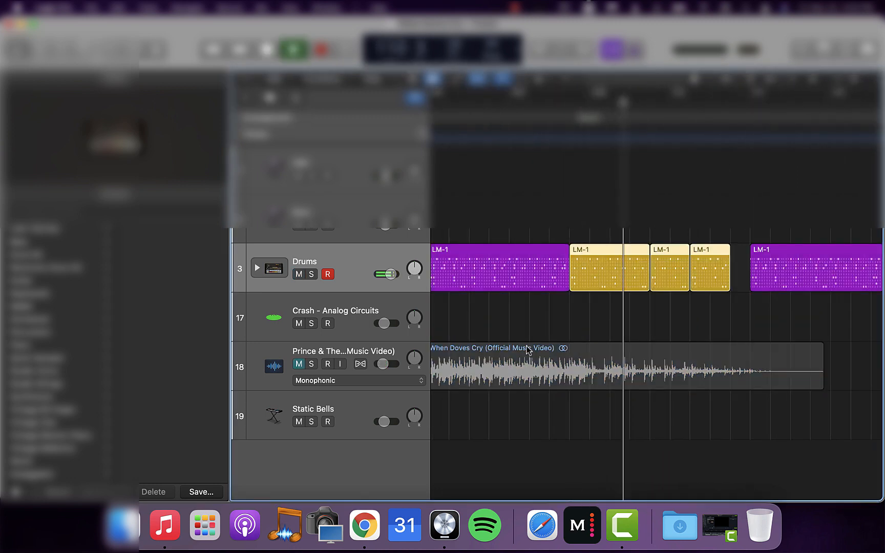
pyautogui.click(298, 364)
pyautogui.moveTo(582, 370); pyautogui.dragTo(524, 369)
pyautogui.hscroll(4, 570, 377)
pyautogui.press('space')
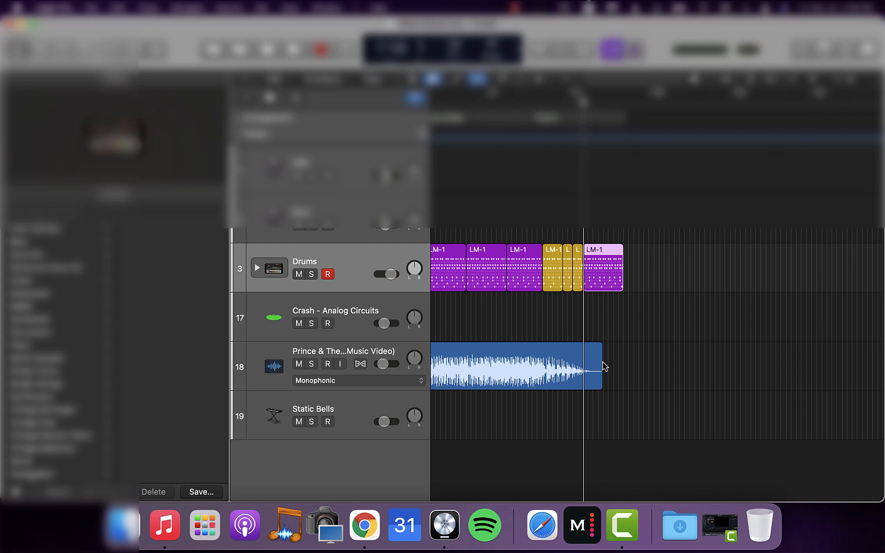
pyautogui.click(298, 363)
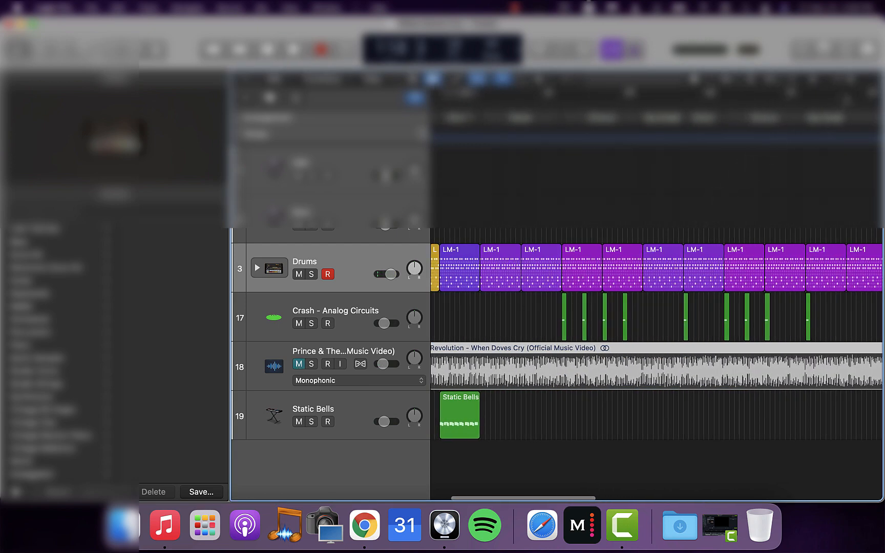
# Zoom out to the full arrangement, hide the Library, and view the Retro Synth preset list on the Inst 3 track
pyautogui.moveTo(852, 80); pyautogui.dragTo(849, 80)
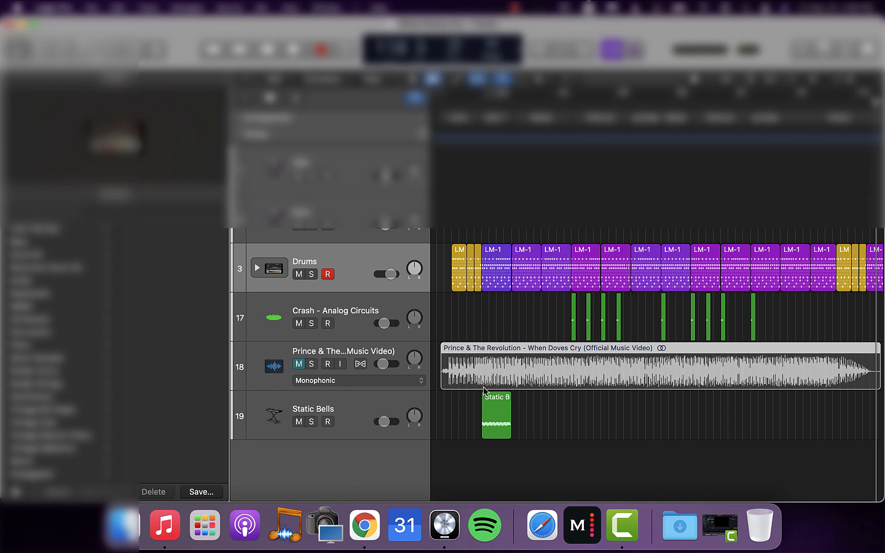
pyautogui.click(17, 51)
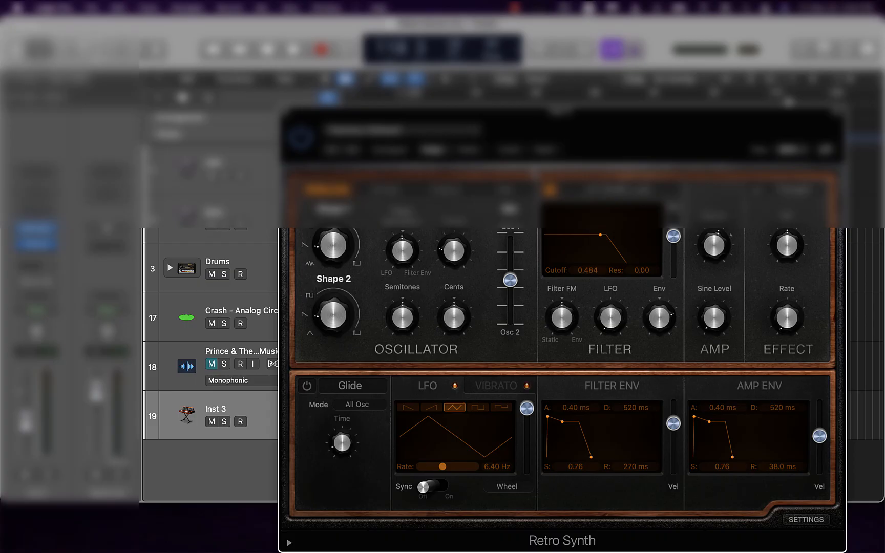
pyautogui.click(364, 131)
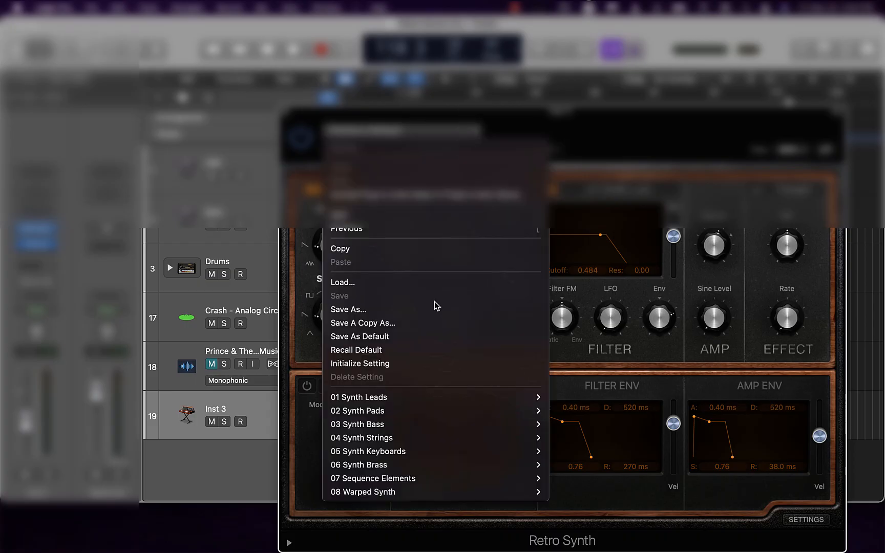
pyautogui.press('Escape')
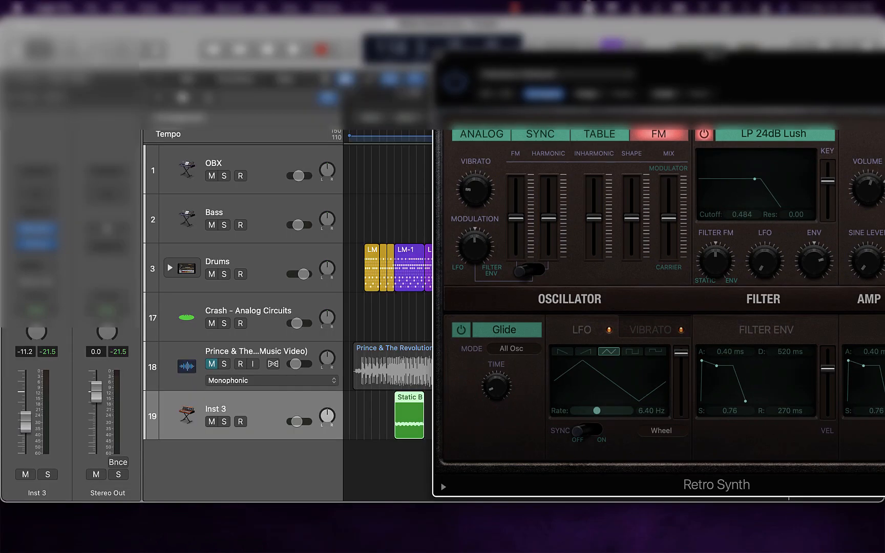
# Play the intro drums into the Static Bells region to hear the Inst 3 sound in context
pyautogui.press('space')
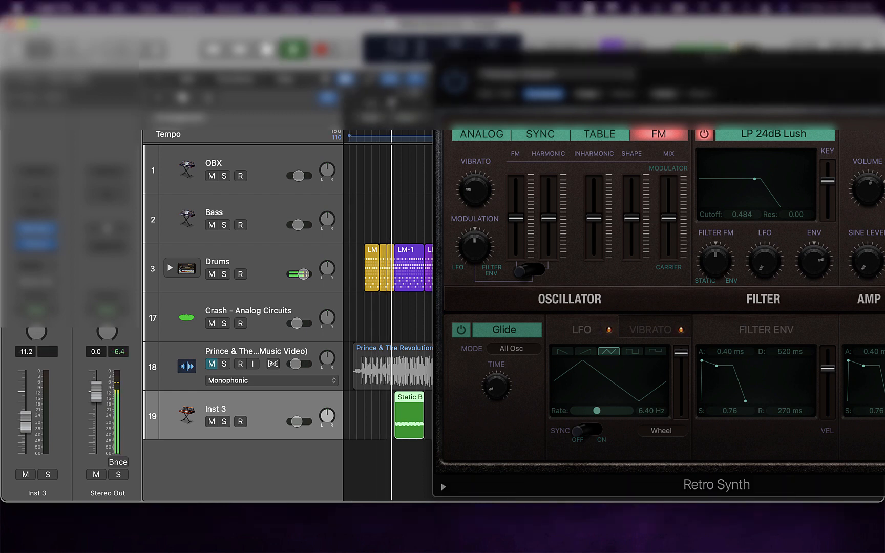
pyautogui.press('space')
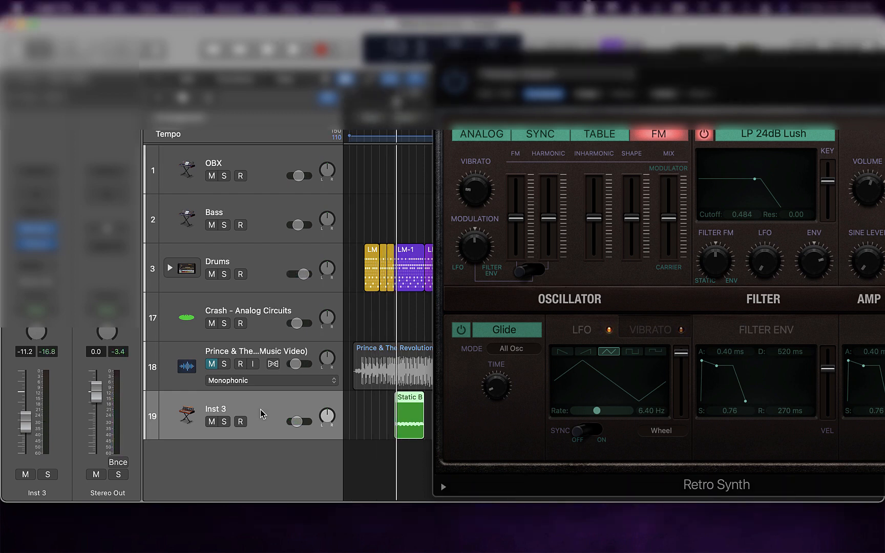
pyautogui.press('space')
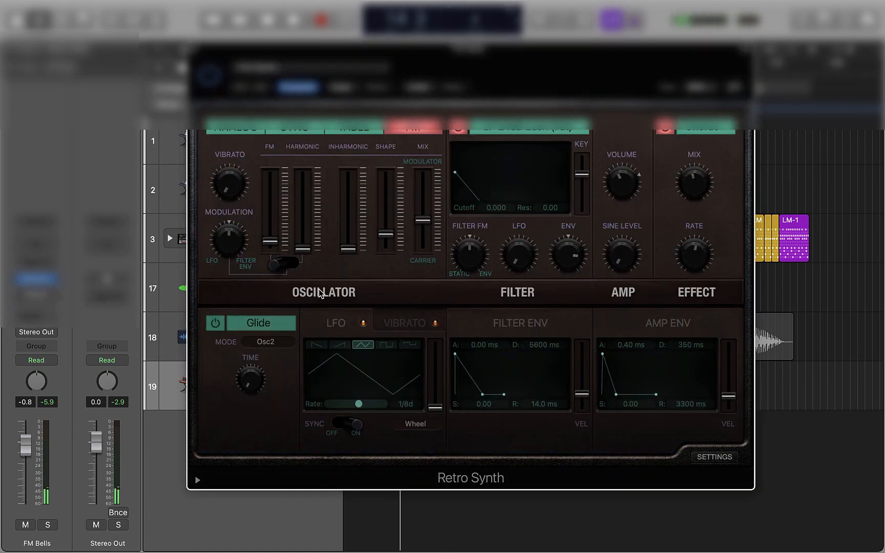
# Adjust the FM and Harmonic amounts of the FM Bells sound in Retro Synth, toggle Glide, and open the synth's settings
pyautogui.moveTo(270, 241); pyautogui.dragTo(270, 228)
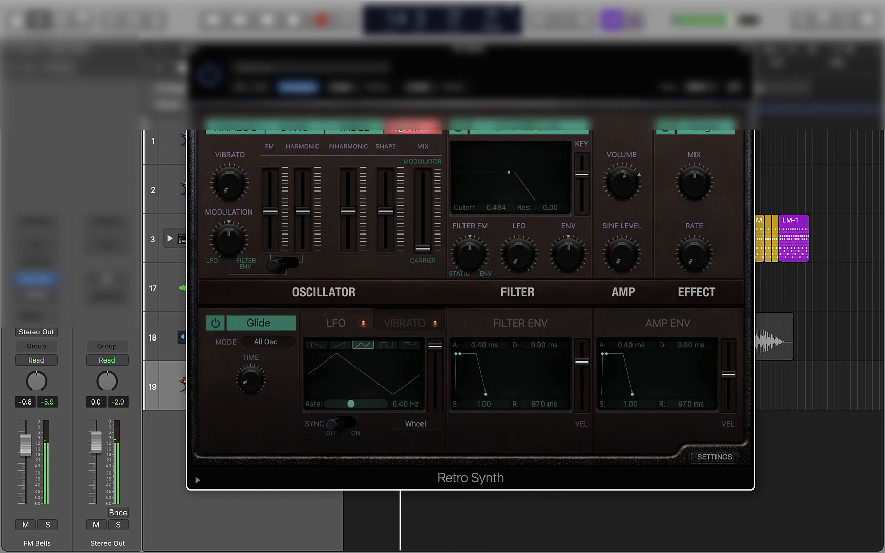
pyautogui.moveTo(302, 210); pyautogui.dragTo(300, 230)
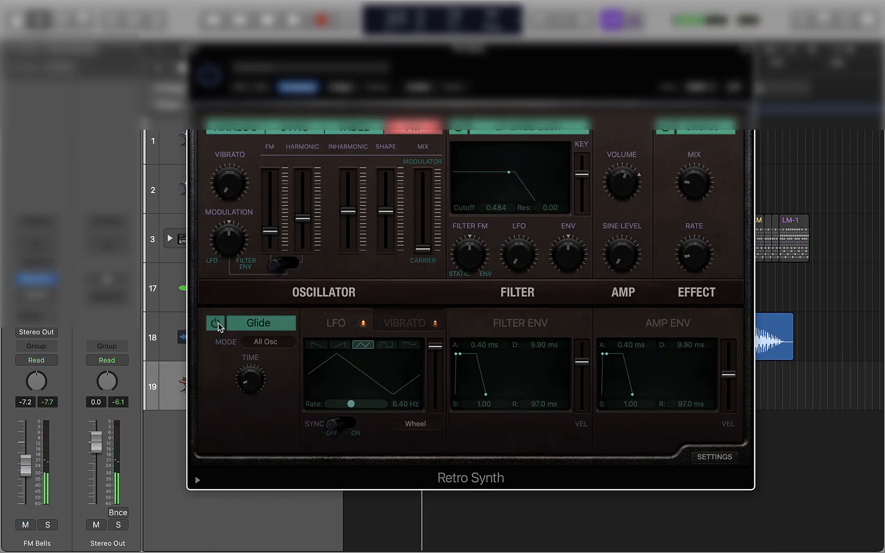
pyautogui.click(211, 334)
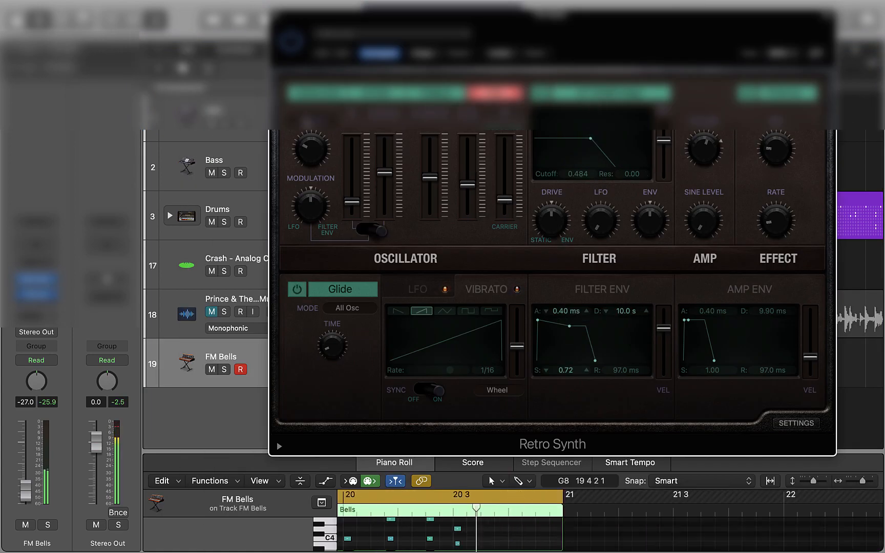
pyautogui.click(808, 425)
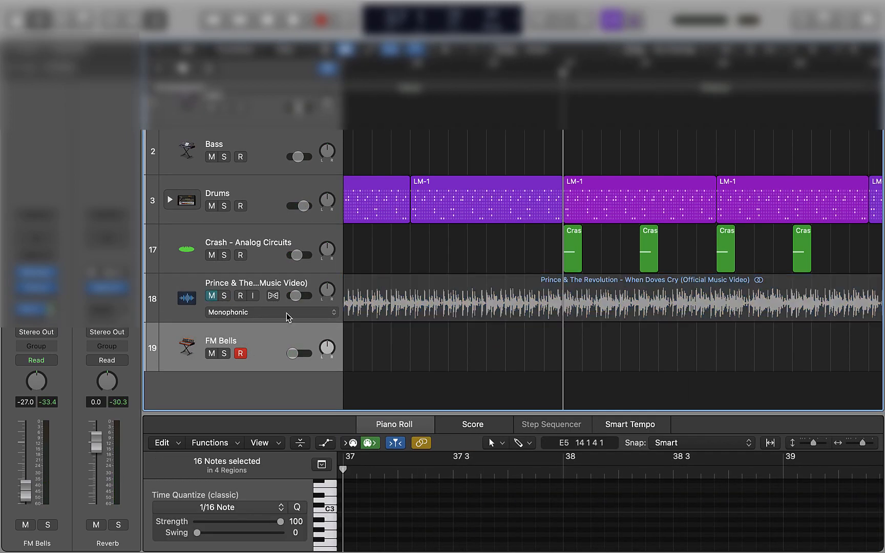
# Record the FM Bells part from bar 37 and solo the reference track
pyautogui.press('r')
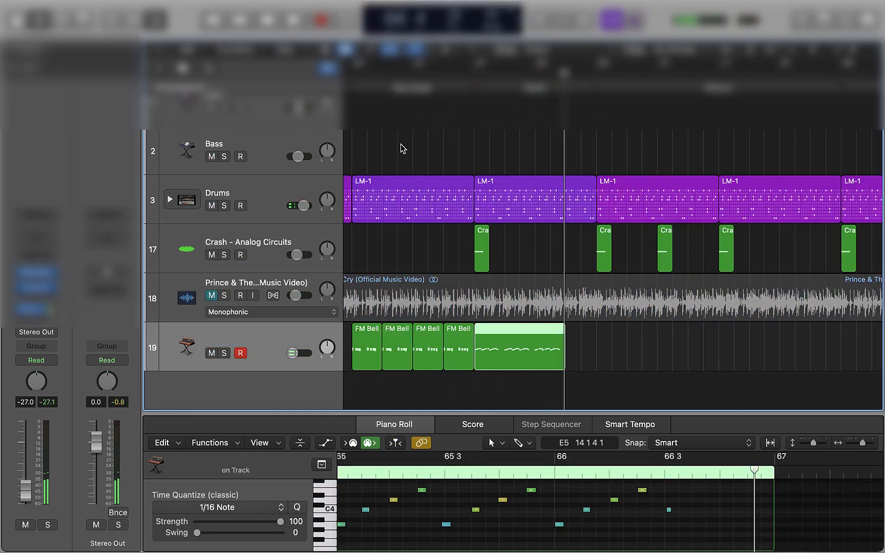
pyautogui.click(223, 295)
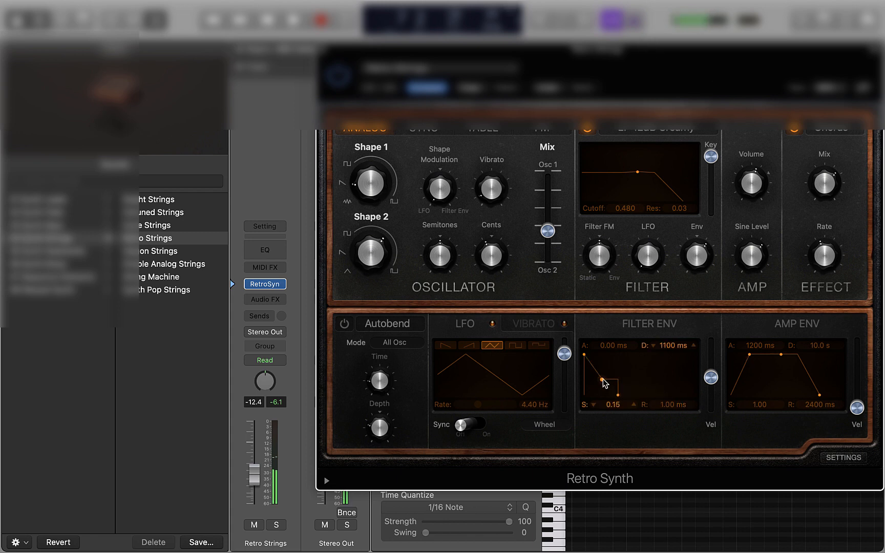
# Try a filter envelope with 0.15 sustain and 1300 ms release plus an 8.10 ms amp attack, and reload the Retro Strings preset
pyautogui.moveTo(602, 379); pyautogui.dragTo(650, 395)
pyautogui.click(632, 399)
pyautogui.click(632, 395)
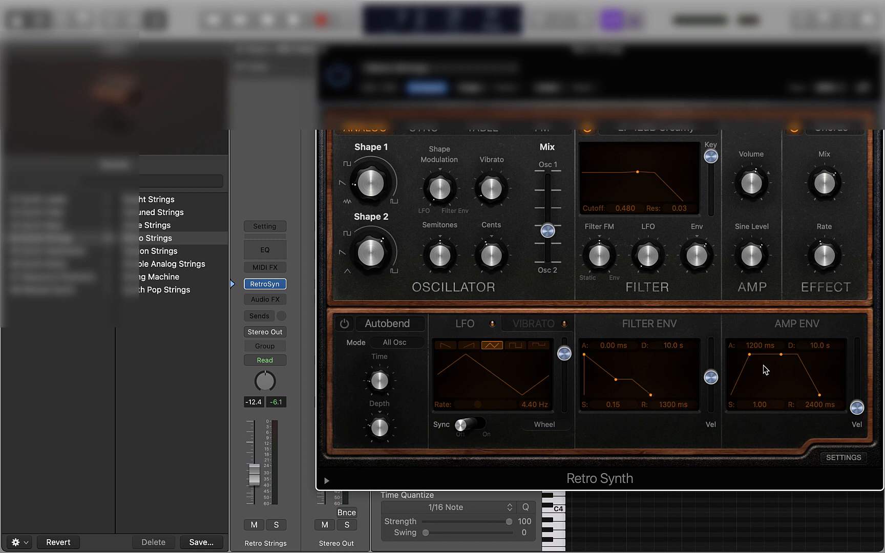
pyautogui.moveTo(749, 354); pyautogui.dragTo(736, 357)
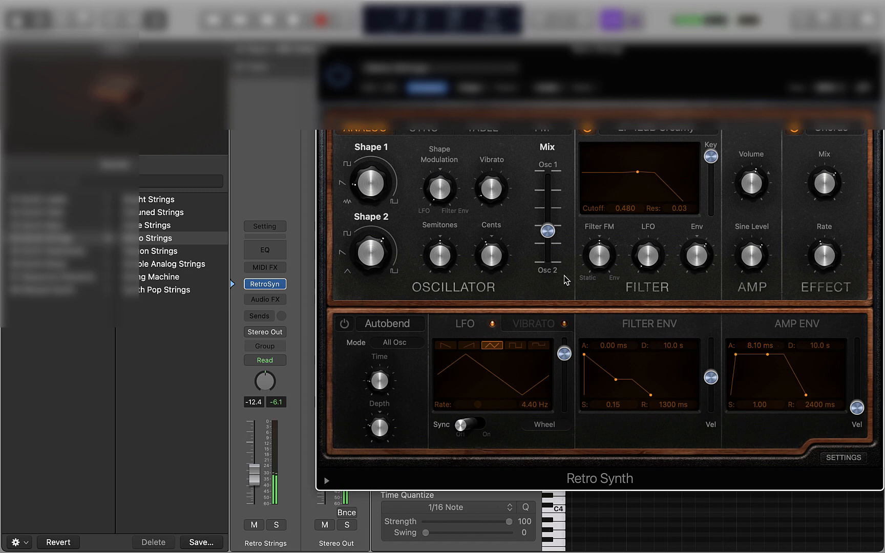
pyautogui.click(165, 226)
pyautogui.click(162, 238)
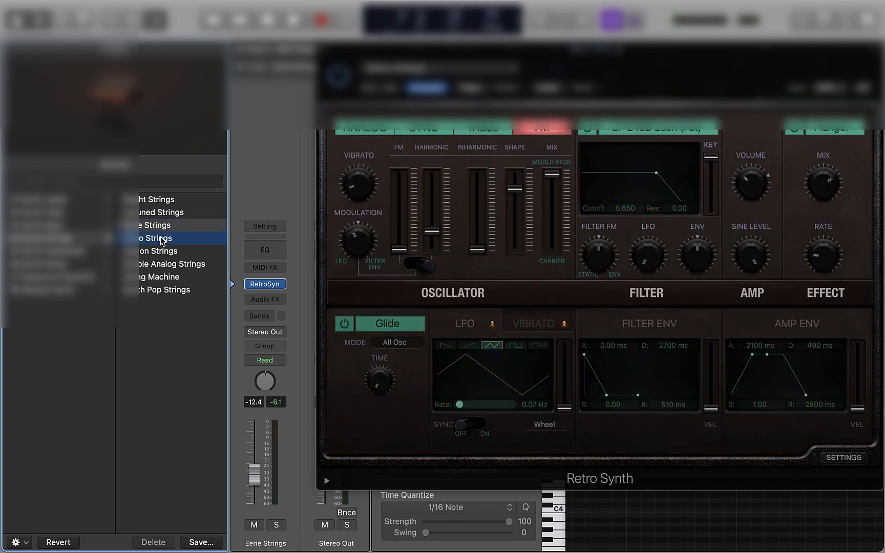
# Set the Retro Strings filter type to LP 12dB Creamy and close the Retro Synth window
pyautogui.click(696, 135)
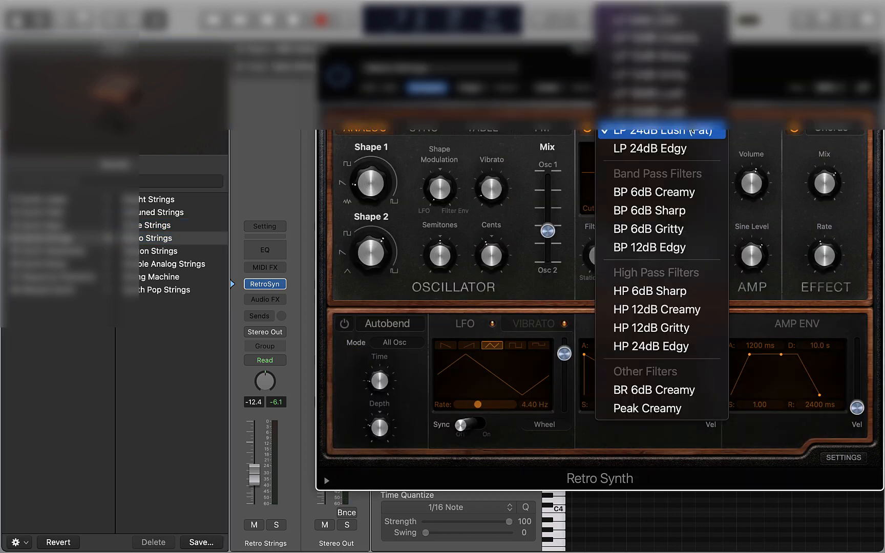
pyautogui.click(683, 38)
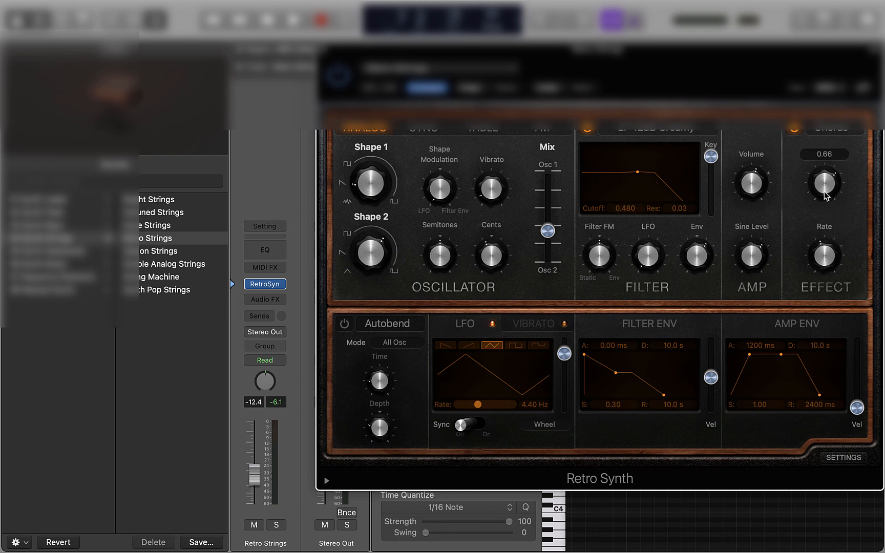
pyautogui.moveTo(771, 195); pyautogui.dragTo(759, 205)
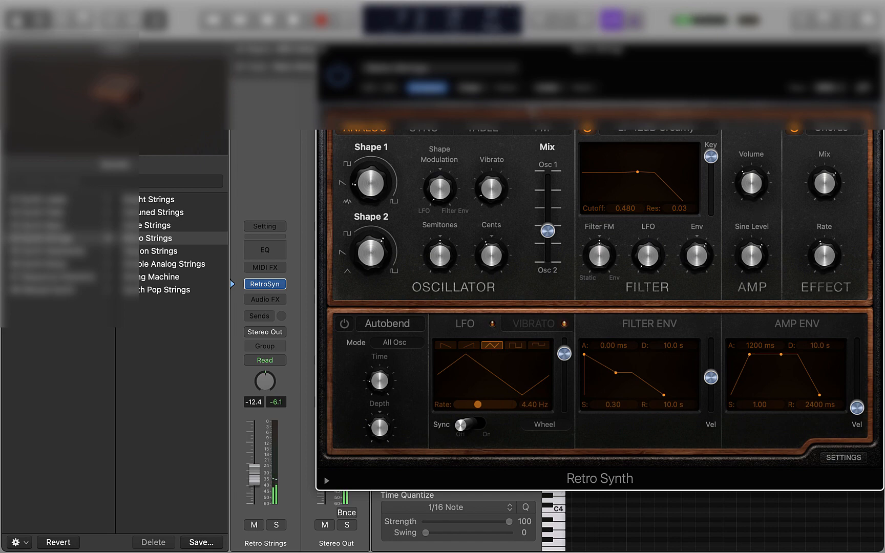
pyautogui.click(322, 52)
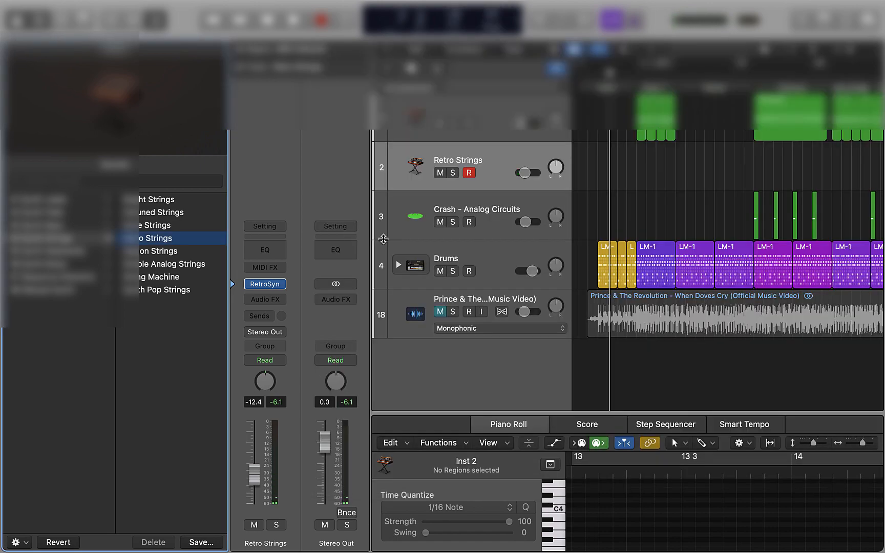
# Hide the Inspector and the Library to widen the tracks area
pyautogui.hscroll(1, 383, 240)
pyautogui.press('i')
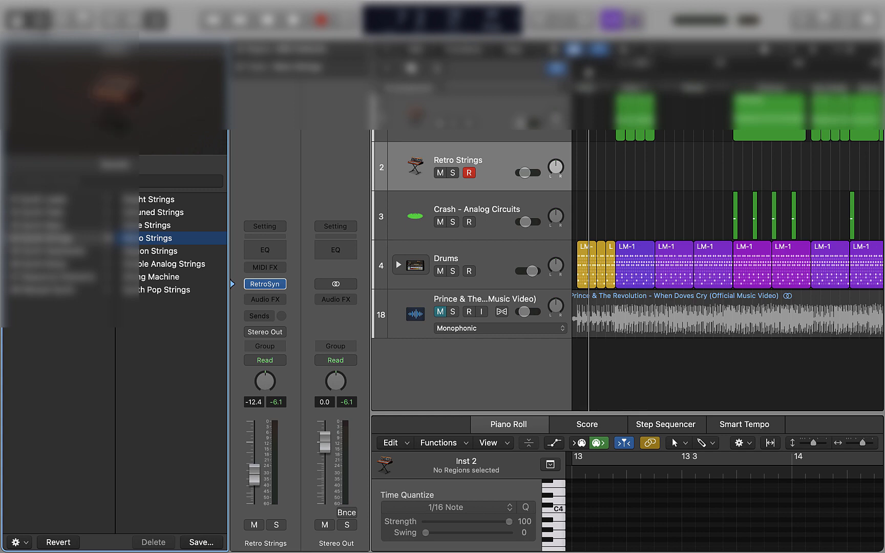
pyautogui.press('y')
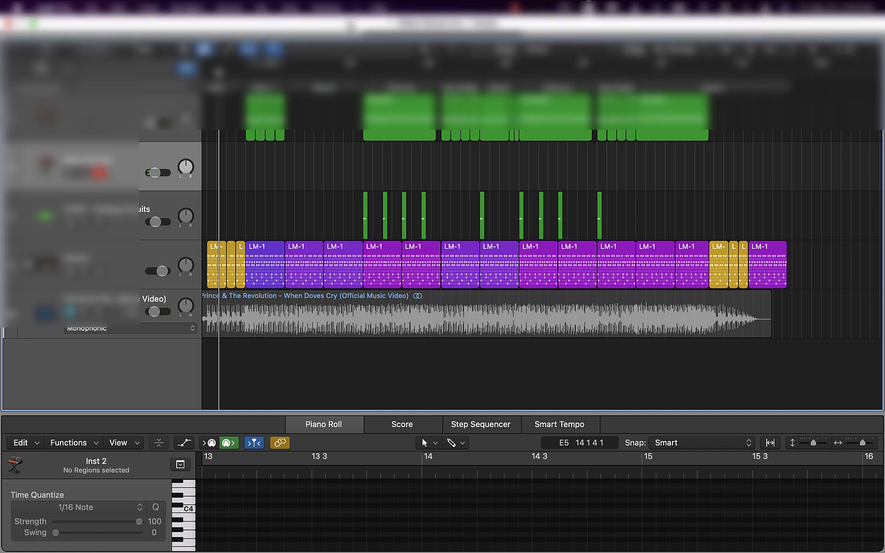
# Search Help for "key" to show the on-screen keyboard, enlarge it, view the C3 to C4 range, and close it
pyautogui.click(377, 6)
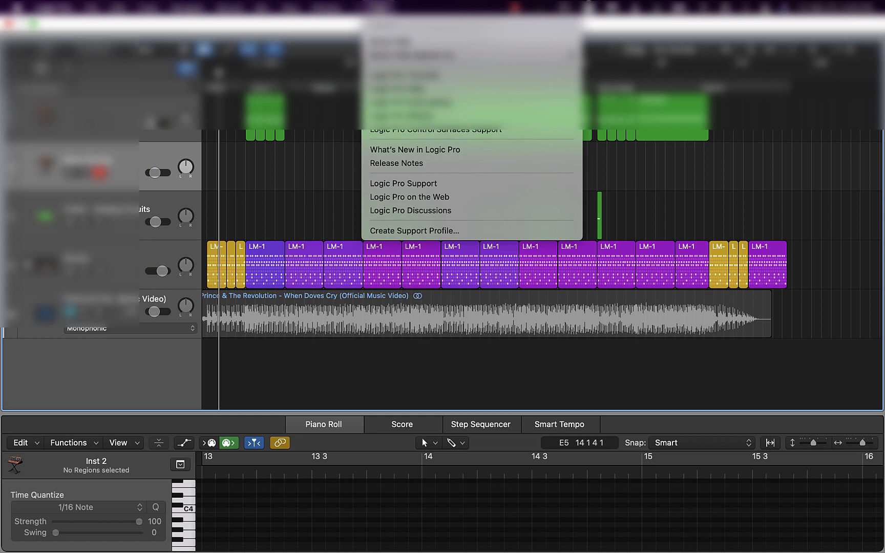
pyautogui.write('key')
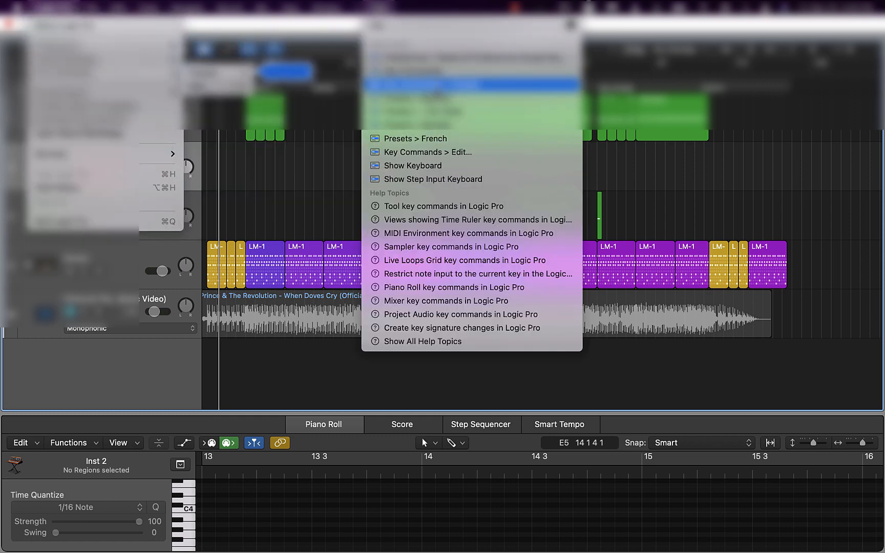
pyautogui.click(433, 165)
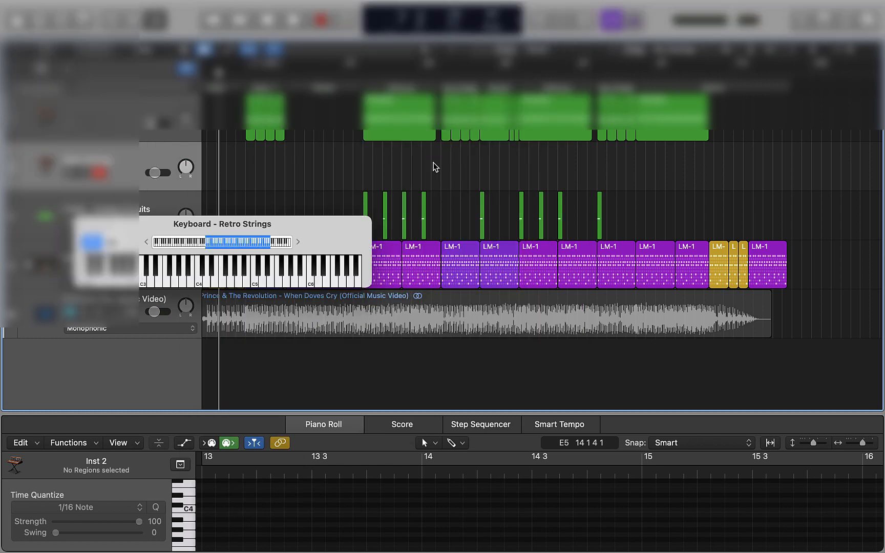
pyautogui.moveTo(365, 283); pyautogui.dragTo(639, 411)
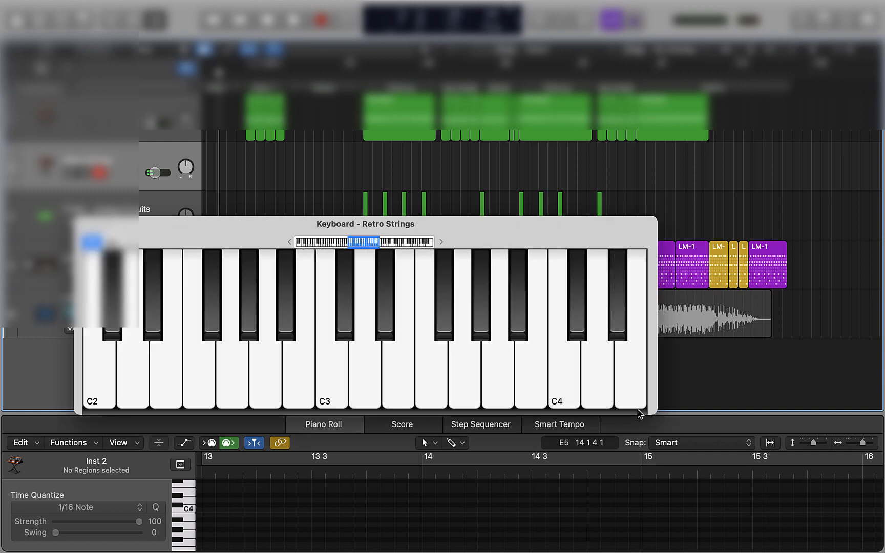
pyautogui.hscroll(5, 638, 410)
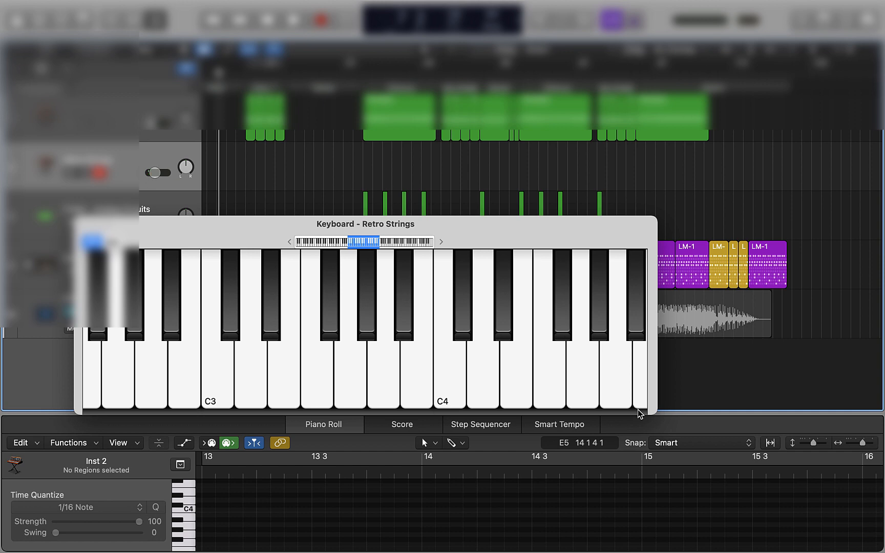
pyautogui.click(87, 224)
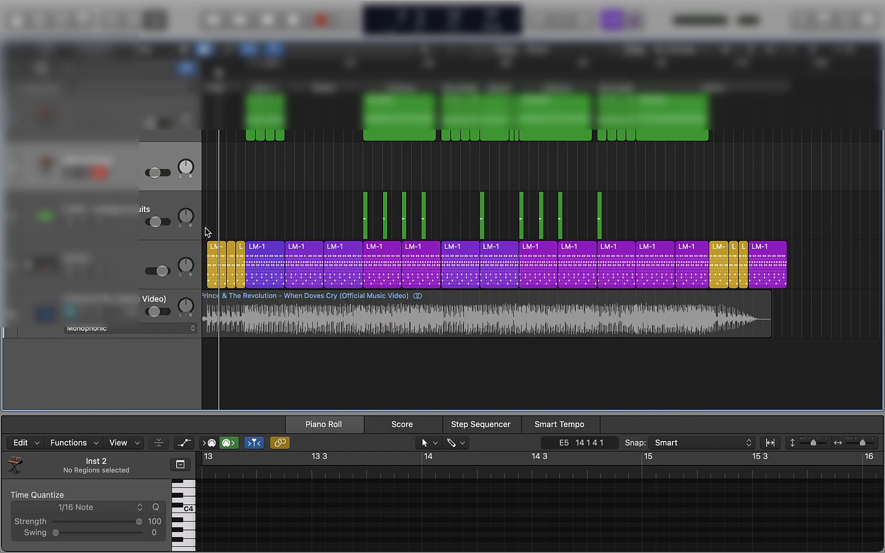
# Unmute the reference, move the playhead to about bar 93, and record a Retro Strings take over the final section
pyautogui.click(70, 311)
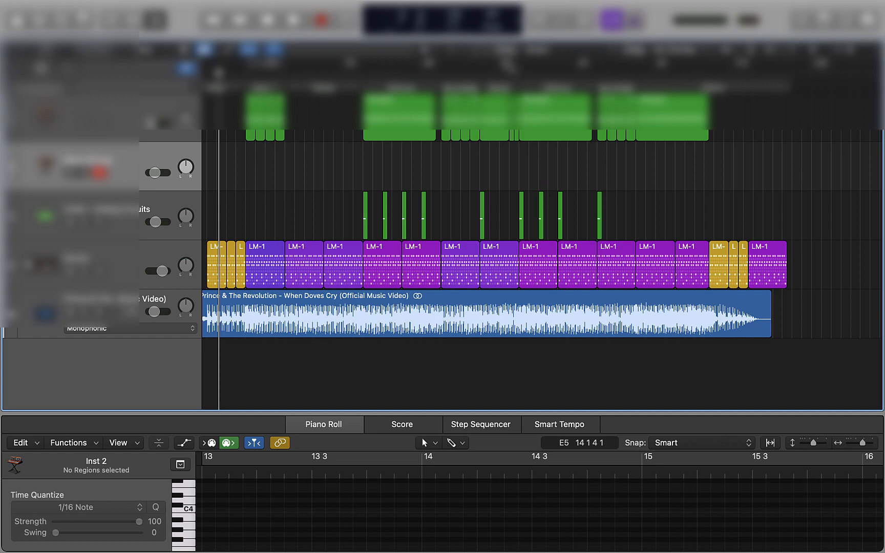
pyautogui.click(512, 72)
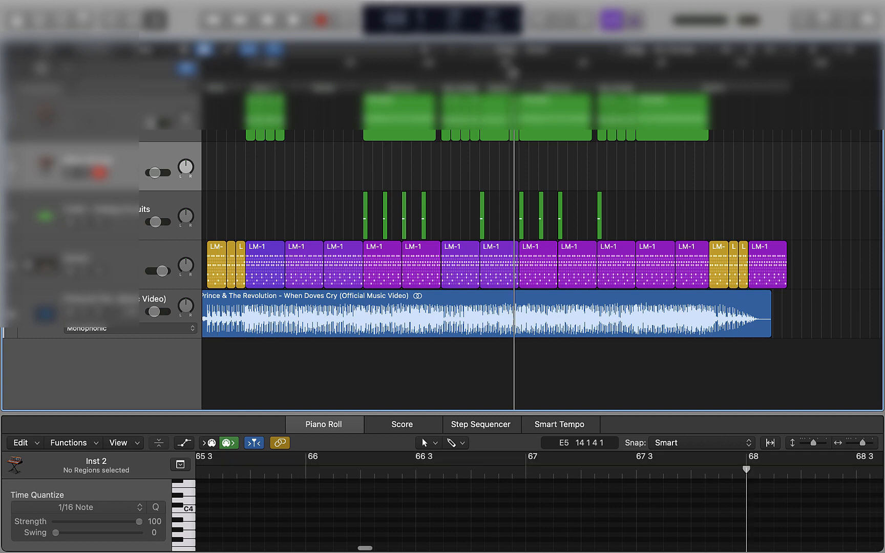
pyautogui.moveTo(512, 71); pyautogui.dragTo(646, 72)
pyautogui.press('r')
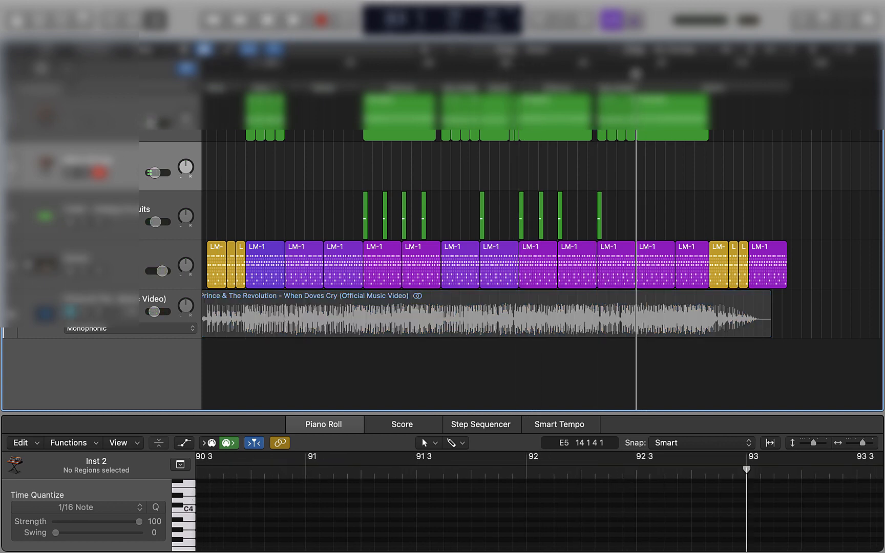
pyautogui.press('space')
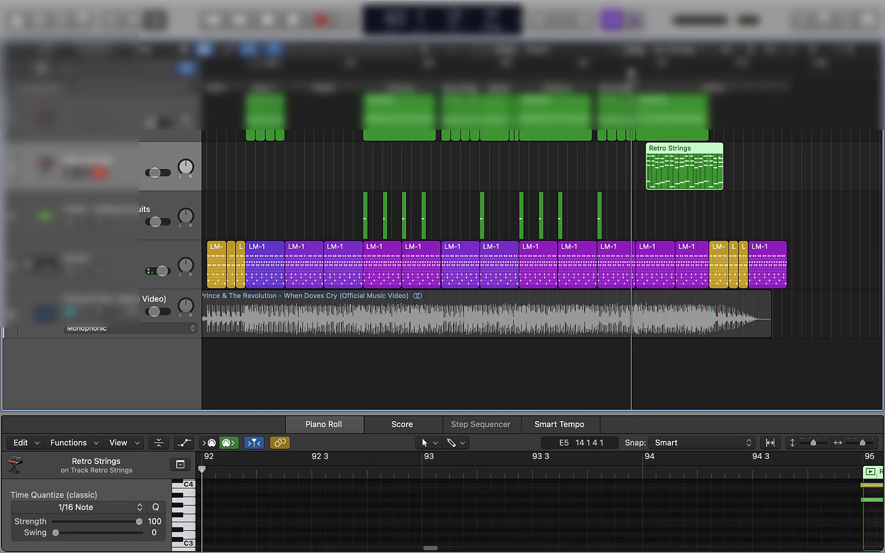
pyautogui.press('space')
pyautogui.press('space')
# Move the outro LM-1 regions together with the reference five bars later, to bar 113, and re-record the Retro Strings part from bar 93
pyautogui.moveTo(719, 262); pyautogui.dragTo(759, 263)
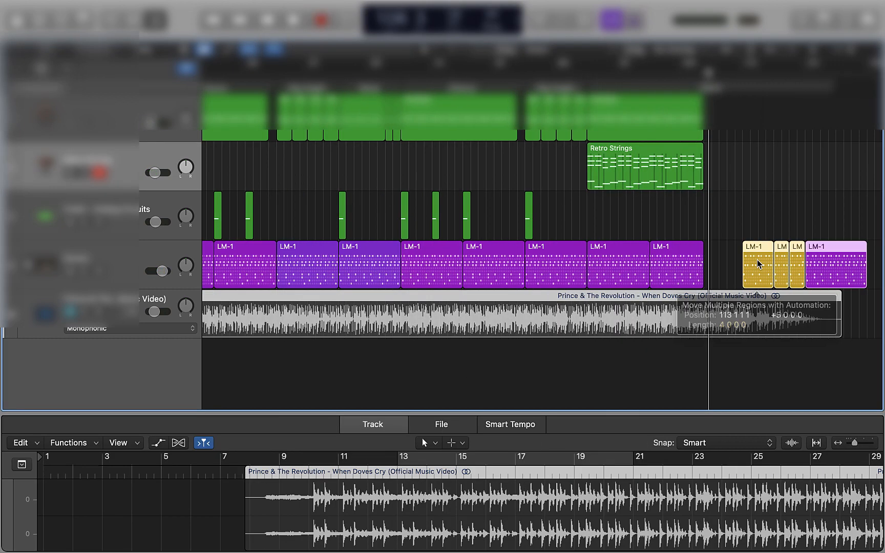
pyautogui.press('Delete')
pyautogui.press('r')
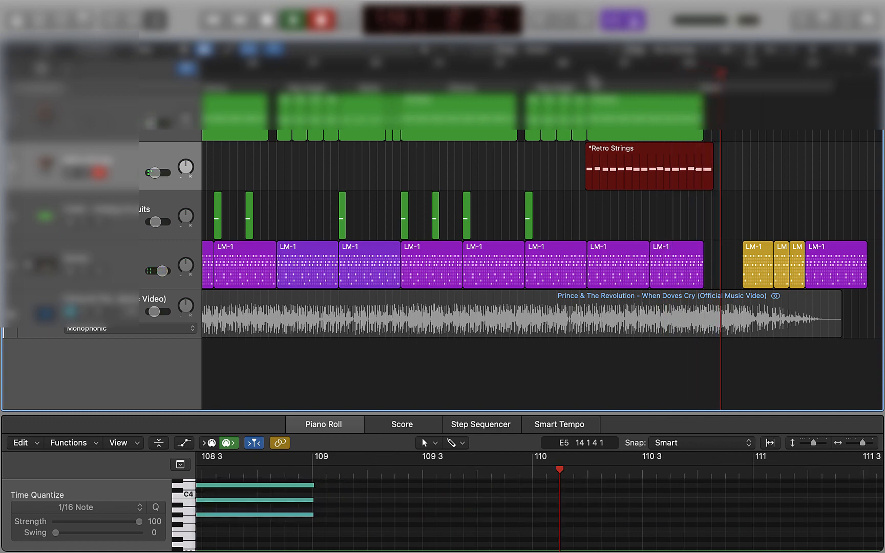
pyautogui.press('space')
# Check the soloed reference and move the outro LM-1 regions about two more bars later
pyautogui.click(83, 312)
pyautogui.press('space')
pyautogui.press('space')
pyautogui.moveTo(877, 280); pyautogui.dragTo(758, 261)
pyautogui.moveTo(758, 263); pyautogui.dragTo(773, 263)
pyautogui.click(83, 312)
# Shorten the last purple LM-1 region before the outro by one bar and play the passage
pyautogui.doubleClick(570, 70)
pyautogui.click(671, 265)
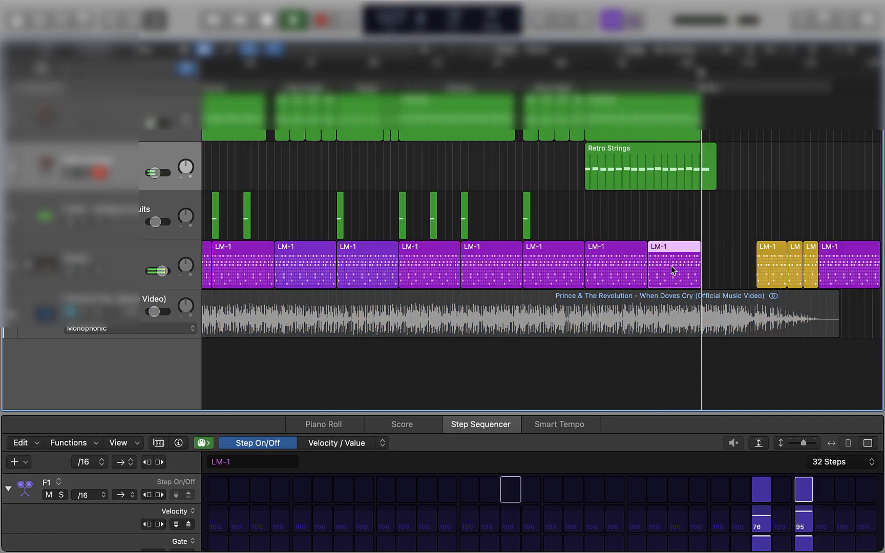
pyautogui.moveTo(701, 280); pyautogui.dragTo(693, 281)
pyautogui.click(285, 200)
pyautogui.press('space')
pyautogui.press('space')
# Move the Prince reference region five bars earlier, checking its position with the track soloed
pyautogui.press('super+Right')
pyautogui.press('super+Right')
pyautogui.click(573, 317)
pyautogui.click(83, 311)
pyautogui.moveTo(582, 325); pyautogui.dragTo(401, 316)
pyautogui.click(83, 311)
pyautogui.press('super+Right')
pyautogui.press('super+Right')
pyautogui.press('super+Right')
pyautogui.press('super+Right')
pyautogui.press('super+Right')
pyautogui.press('space')
# Copy the shortened purple LM-1 region directly after itself on the Drums track
pyautogui.press('super+Left')
pyautogui.press('super+Left')
pyautogui.press('super+Left')
pyautogui.press('super+Left')
pyautogui.press('super+Left')
pyautogui.press('super+Left')
pyautogui.press('super+Left')
pyautogui.hscroll(3, 559, 272)
pyautogui.moveTo(560, 272); pyautogui.dragTo(662, 272)
pyautogui.hscroll(5, 613, 218)
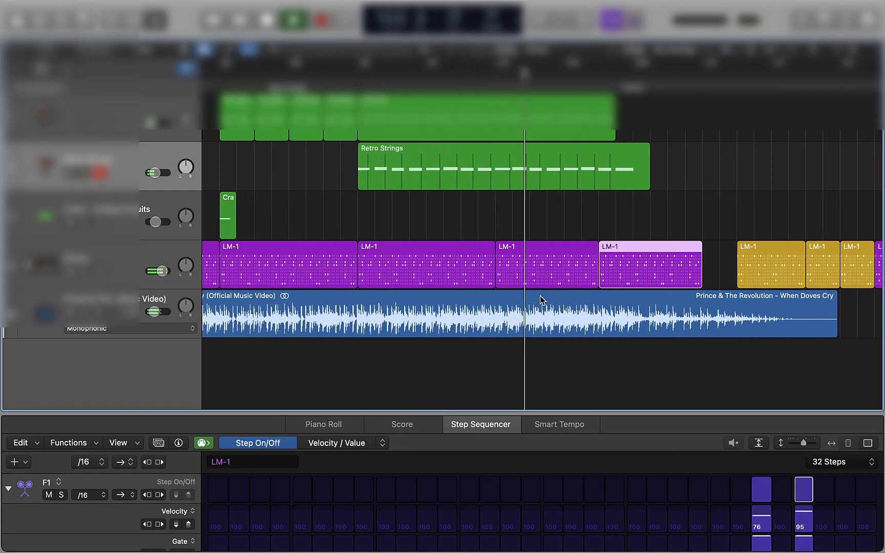
# Hide the editor area and shorten the copied LM-1 region to about two bars
pyautogui.press('space')
pyautogui.press('e')
pyautogui.moveTo(574, 277); pyautogui.dragTo(506, 276)
pyautogui.press(',')
pyautogui.press(',')
pyautogui.press(',')
pyautogui.press(',')
pyautogui.press(',')
pyautogui.press(',')
pyautogui.press(',')
pyautogui.press(',')
pyautogui.press(',')
pyautogui.press(',')
pyautogui.press(',')
pyautogui.press(',')
pyautogui.press(',')
pyautogui.press(',')
pyautogui.press(',')
pyautogui.press(',')
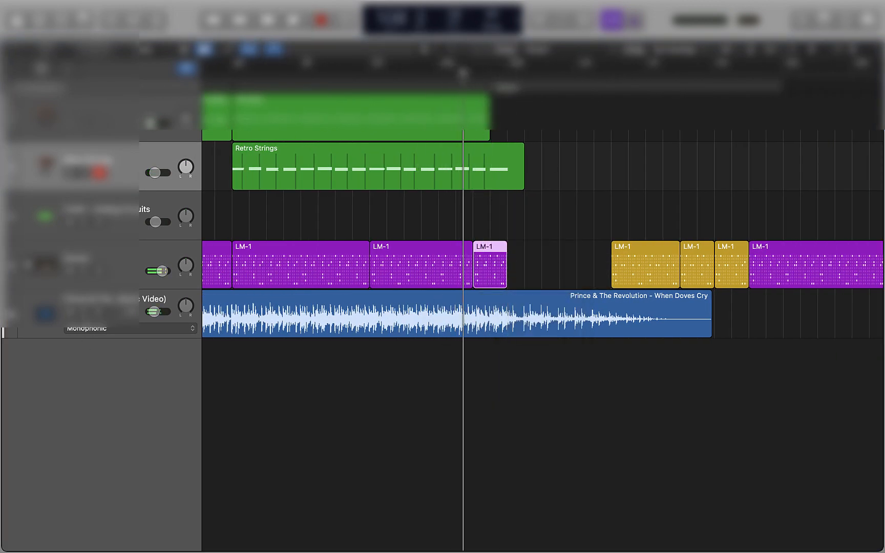
# Listen to the soloed reference and move the outro LM-1 regions earlier so they start right after the shortened copy
pyautogui.click(83, 312)
pyautogui.press('space')
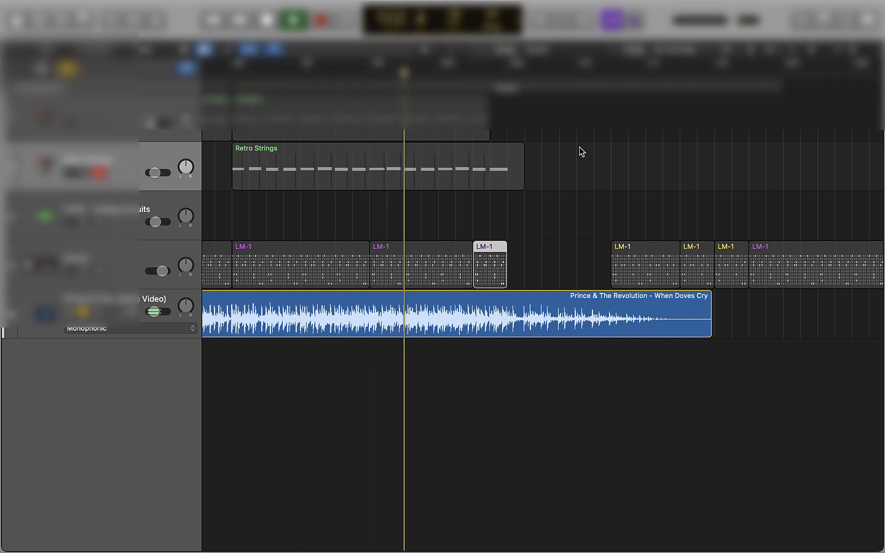
pyautogui.press('space')
pyautogui.moveTo(541, 145); pyautogui.dragTo(777, 284)
pyautogui.moveTo(644, 256); pyautogui.dragTo(540, 257)
# Compare the outro transition and the Retro Strings part with the soloed reference
pyautogui.press('space')
pyautogui.click(500, 174)
pyautogui.press(',')
pyautogui.press(',')
pyautogui.press(',')
pyautogui.press(',')
pyautogui.press(',')
pyautogui.press(',')
pyautogui.press(',')
pyautogui.press(',')
pyautogui.press(',')
pyautogui.press(',')
pyautogui.press(',')
pyautogui.press(',')
pyautogui.press(',')
pyautogui.press(',')
pyautogui.press(',')
pyautogui.press(',')
pyautogui.press(',')
pyautogui.press(',')
pyautogui.press(',')
pyautogui.moveTo(522, 182); pyautogui.dragTo(350, 171)
pyautogui.click(83, 312)
pyautogui.press('space')
# Delete the Retro Strings region and return the playhead to the start of the final section at bar 93
pyautogui.keyDown('shift'); pyautogui.click(281, 166); pyautogui.keyUp('shift')
pyautogui.moveTo(281, 167); pyautogui.dragTo(444, 166)
pyautogui.press('space')
pyautogui.press('Delete')
pyautogui.click(235, 73)
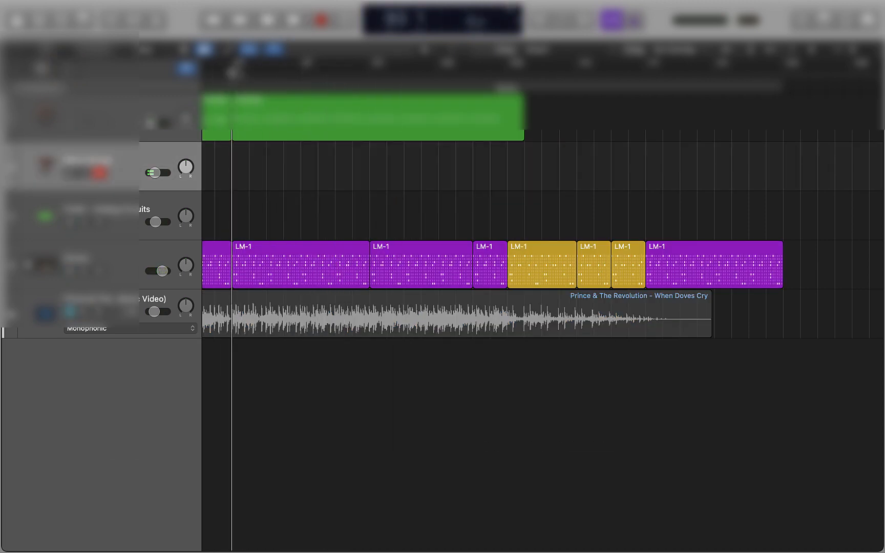
# Record the Retro Strings part from the start of the final section at bar 93
pyautogui.press('r')
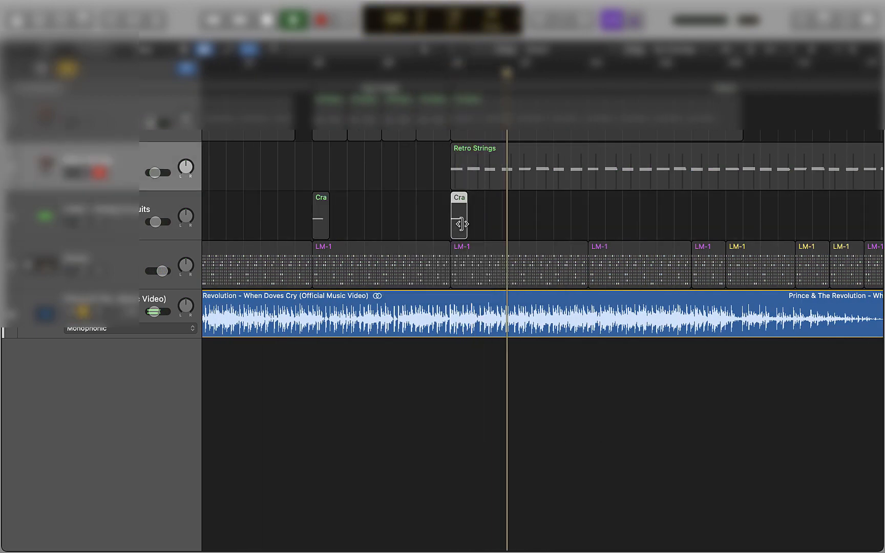
# Copy the bar 93 crash region to bars 97, 101 and 105 while following the soloed reference
pyautogui.click(450, 69)
pyautogui.press('space')
pyautogui.moveTo(459, 215); pyautogui.dragTo(528, 214)
pyautogui.keyDown('shift'); pyautogui.click(461, 225); pyautogui.keyUp('shift')
pyautogui.moveTo(460, 227); pyautogui.dragTo(595, 224)
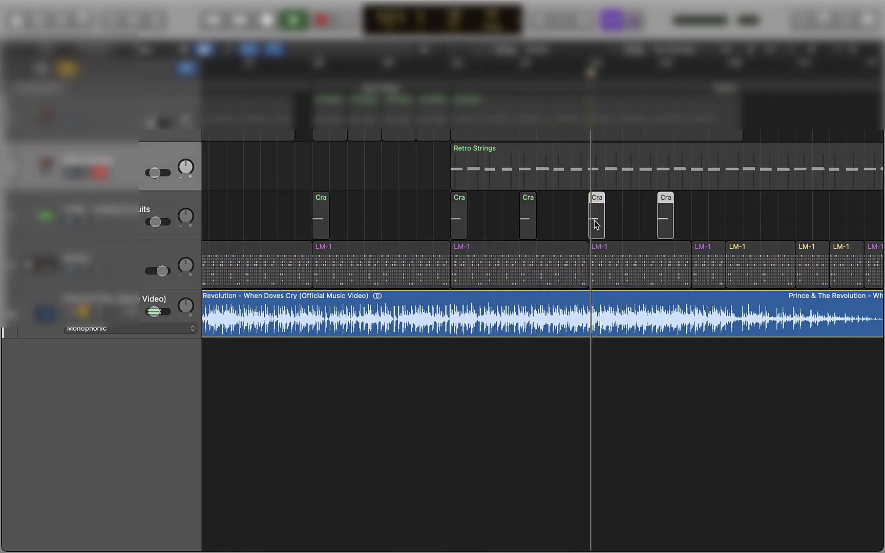
# Play the outro with the mixer open and set the Retro Strings channel volume to -14.4 dB
pyautogui.hscroll(6, 730, 218)
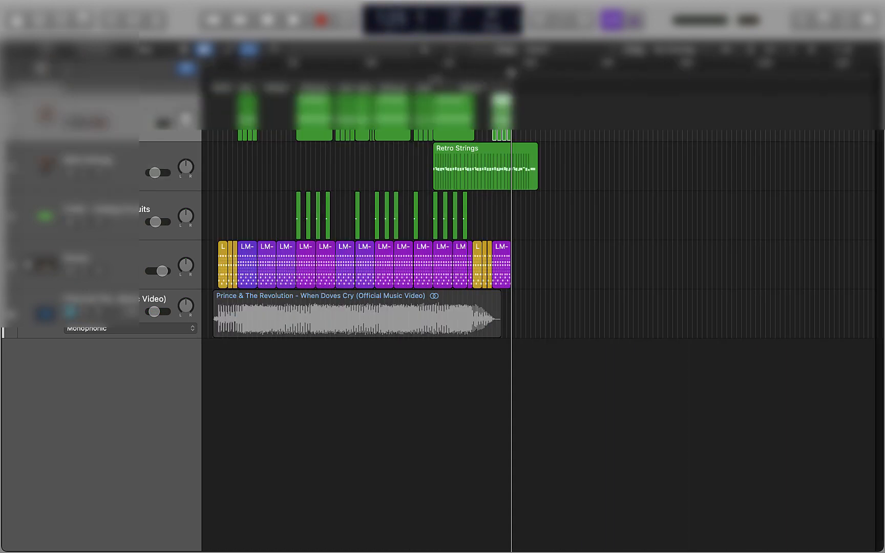
pyautogui.press('space')
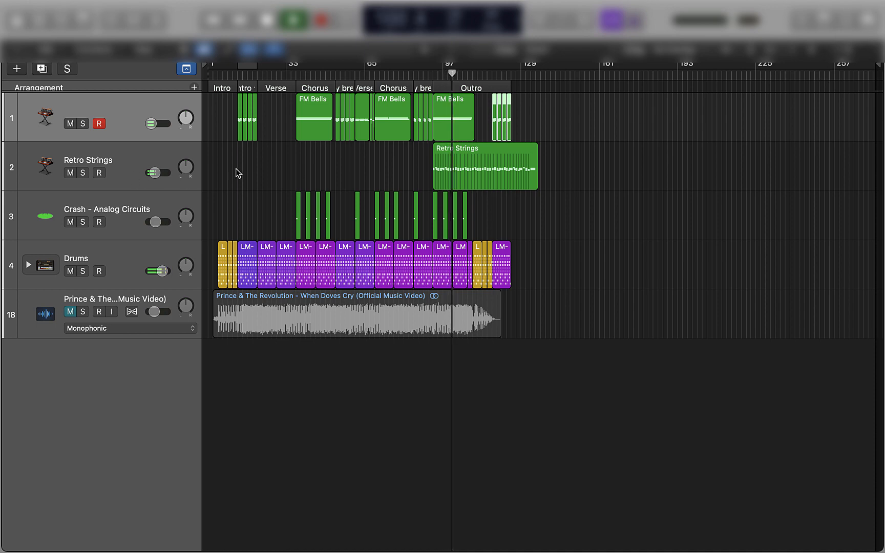
pyautogui.click(133, 21)
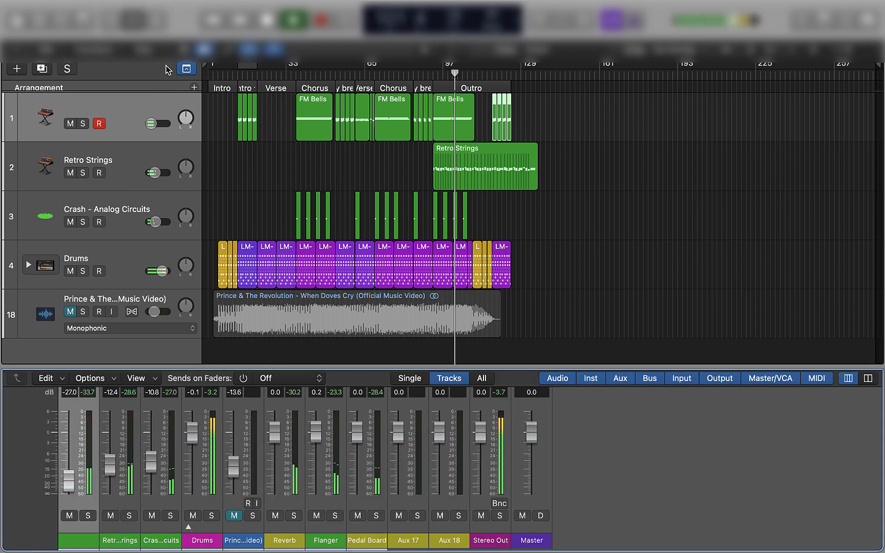
pyautogui.moveTo(394, 369); pyautogui.dragTo(399, 101)
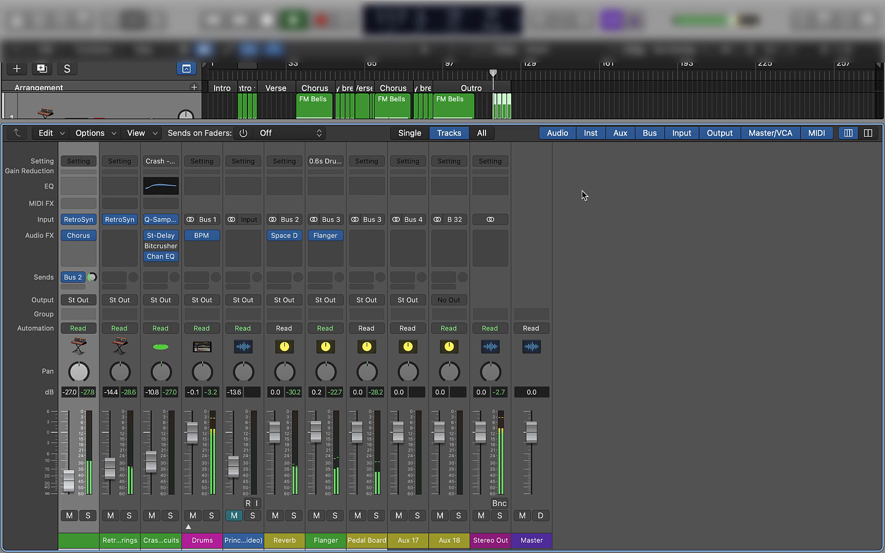
pyautogui.moveTo(535, 123); pyautogui.dragTo(556, 306)
# Stop playback, shrink the mixer area and shorten the Retro Strings region to end at about bar 117
pyautogui.press('space')
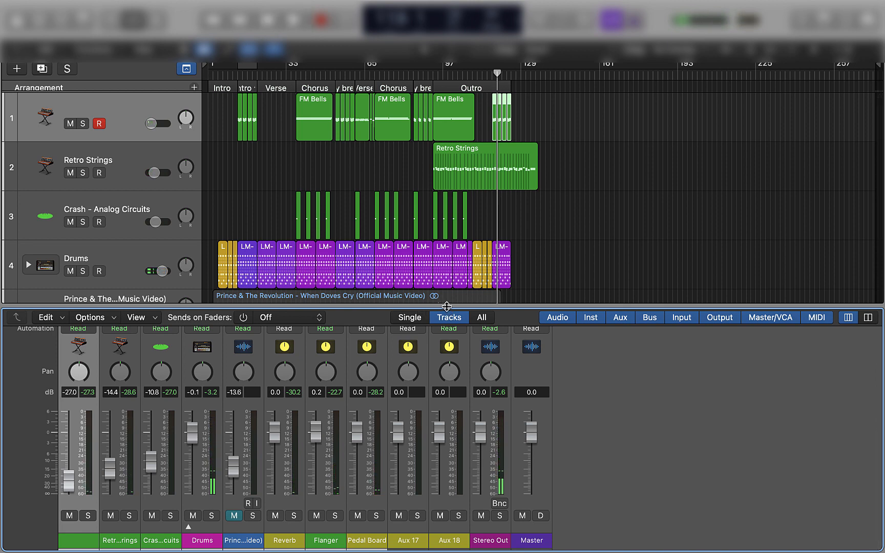
pyautogui.moveTo(446, 306); pyautogui.dragTo(447, 402)
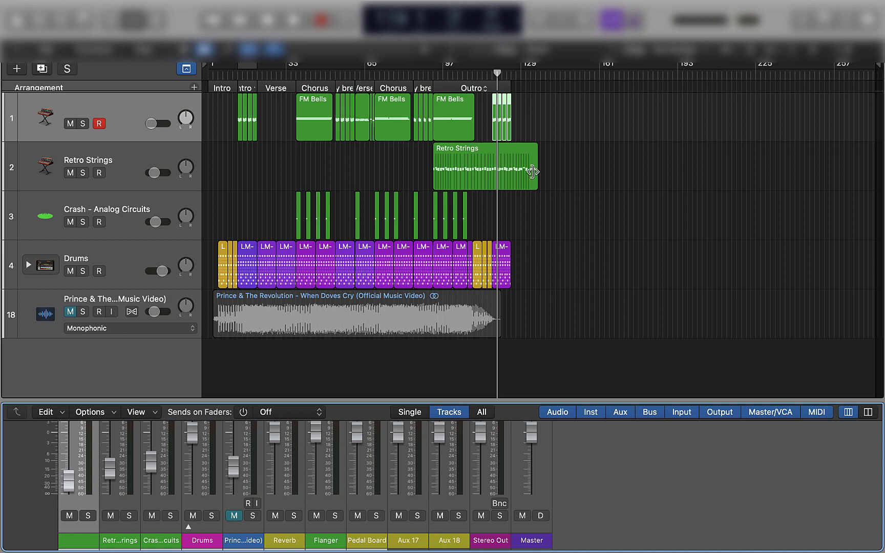
pyautogui.moveTo(533, 172); pyautogui.dragTo(485, 177)
# Listen to the fade-out of the soloed reference to the end of the song and unsolo it
pyautogui.click(489, 75)
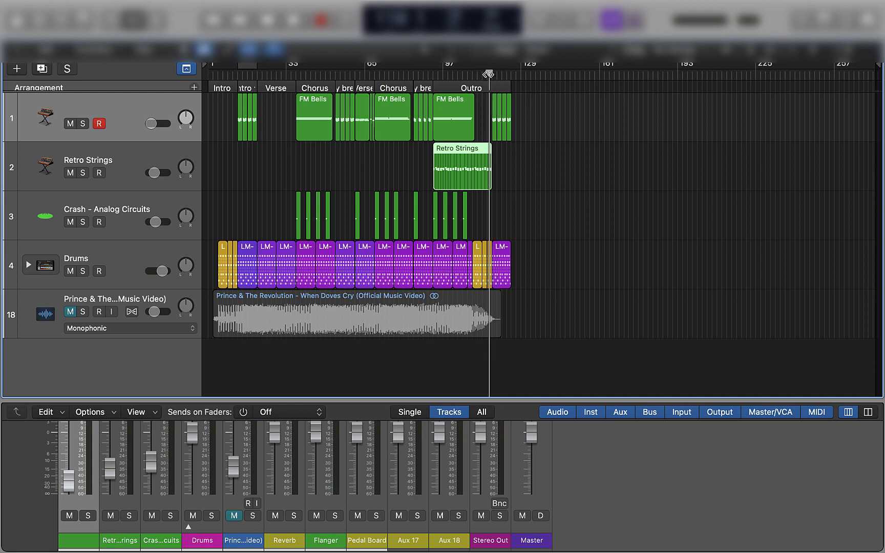
pyautogui.click(82, 311)
pyautogui.press('space')
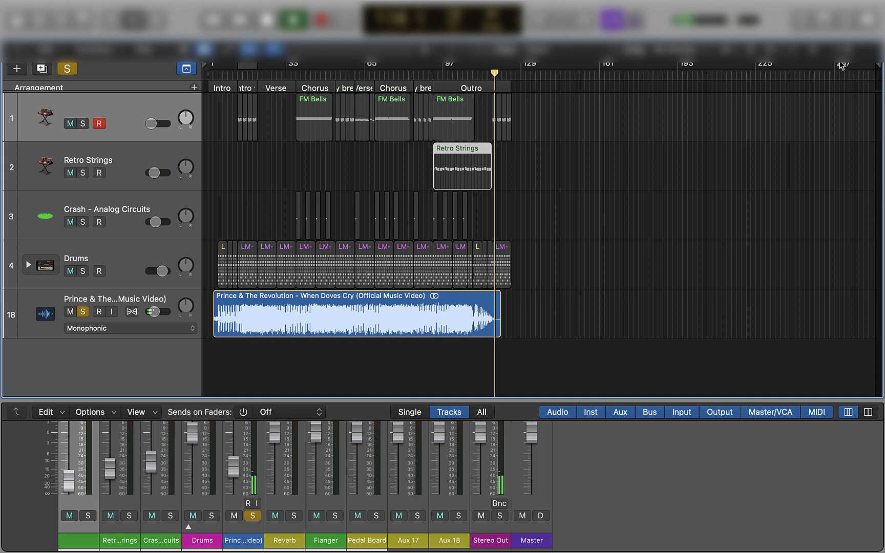
pyautogui.press('super+Right')
pyautogui.press('super+Right')
pyautogui.press('super+Right')
pyautogui.press('super+Right')
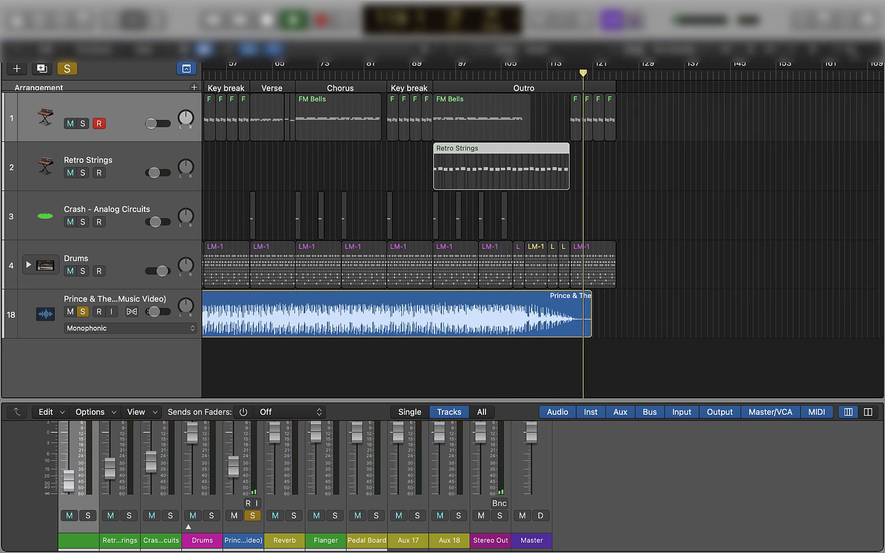
pyautogui.press('space')
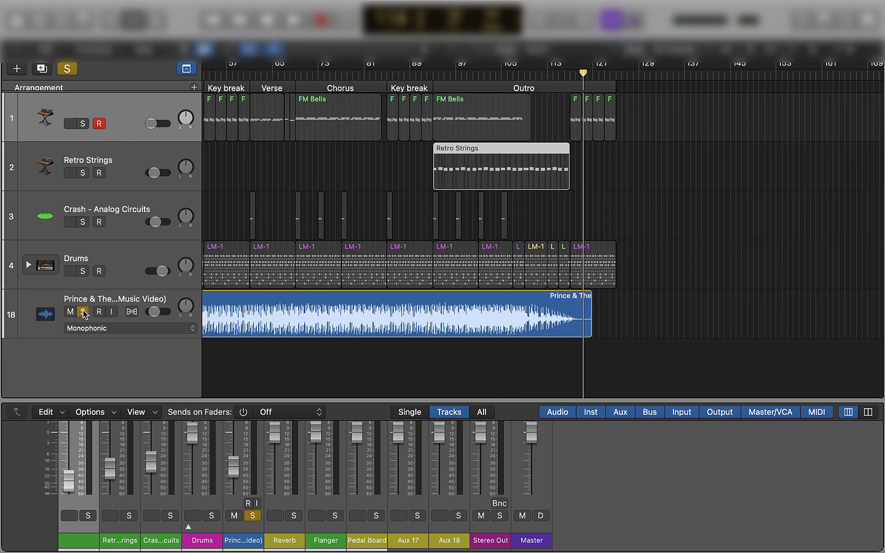
pyautogui.click(83, 311)
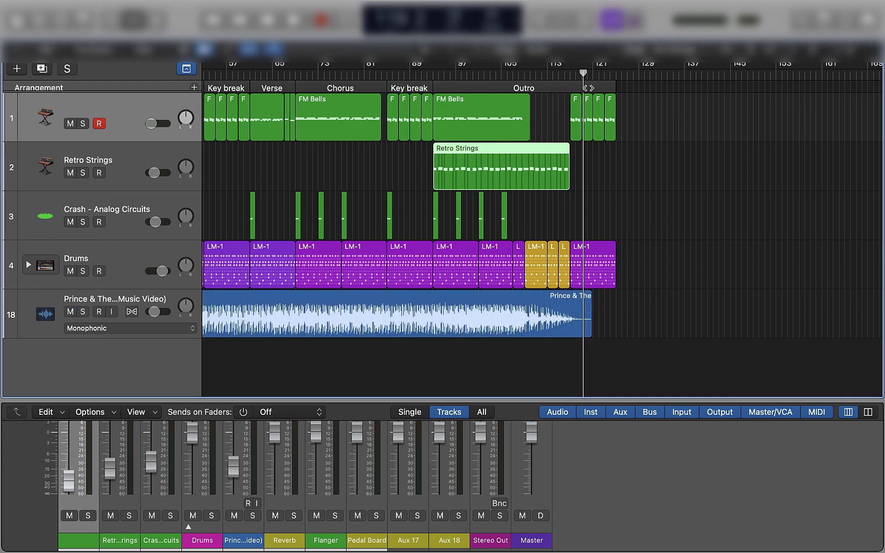
# Play the ending and mute the reference track
pyautogui.press('space')
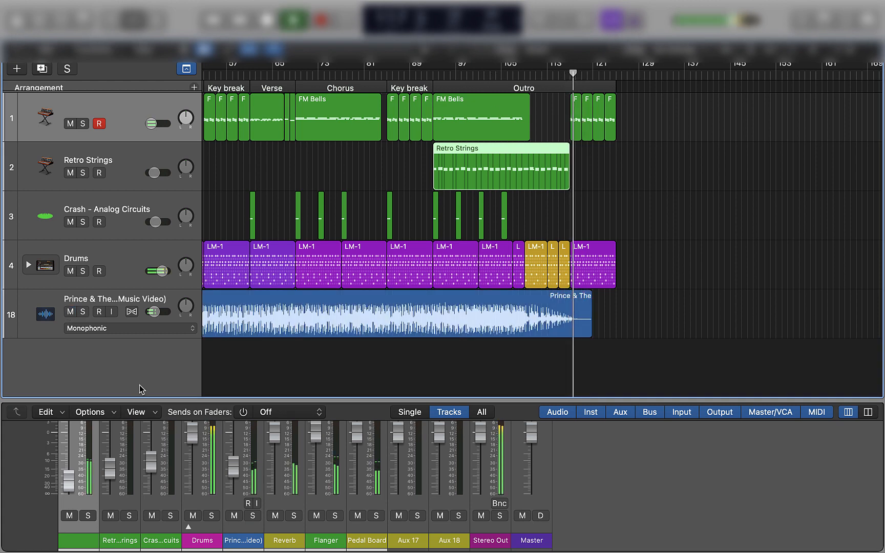
pyautogui.click(72, 312)
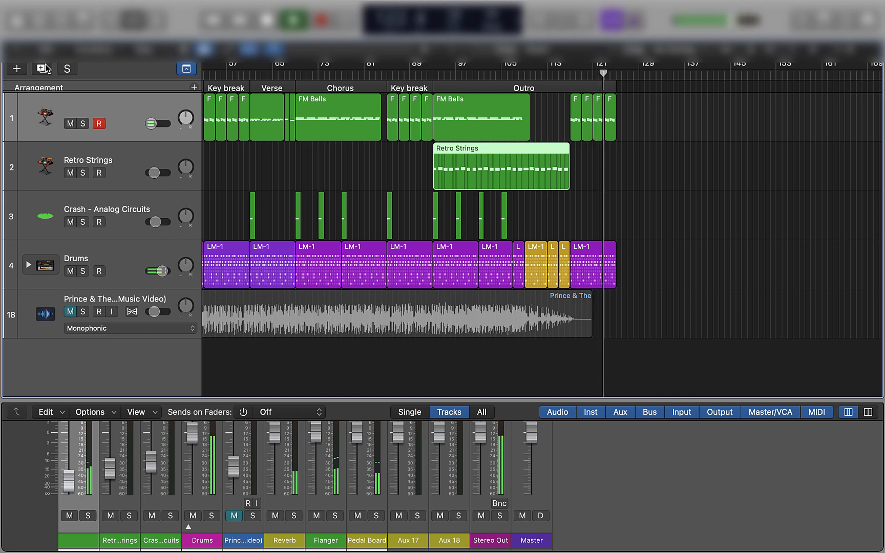
# Raise the Harmonic level in the FM Bells Retro Synth to 1.00 and close the plug-in window
pyautogui.press('i')
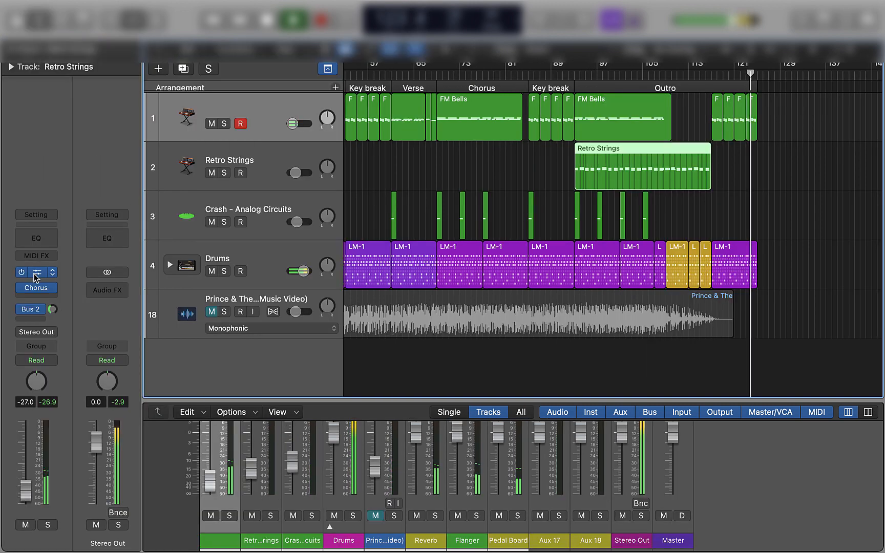
pyautogui.click(35, 275)
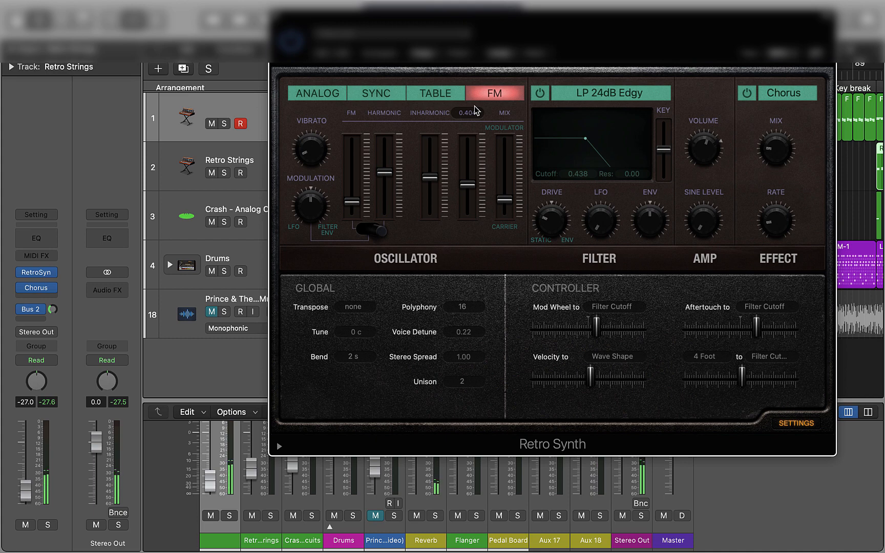
pyautogui.moveTo(389, 173); pyautogui.dragTo(389, 188)
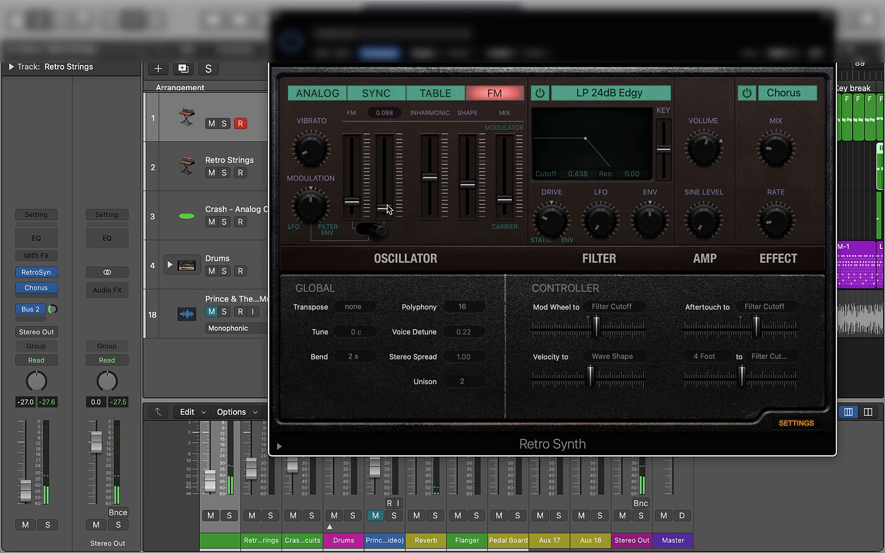
pyautogui.moveTo(388, 208); pyautogui.dragTo(390, 121)
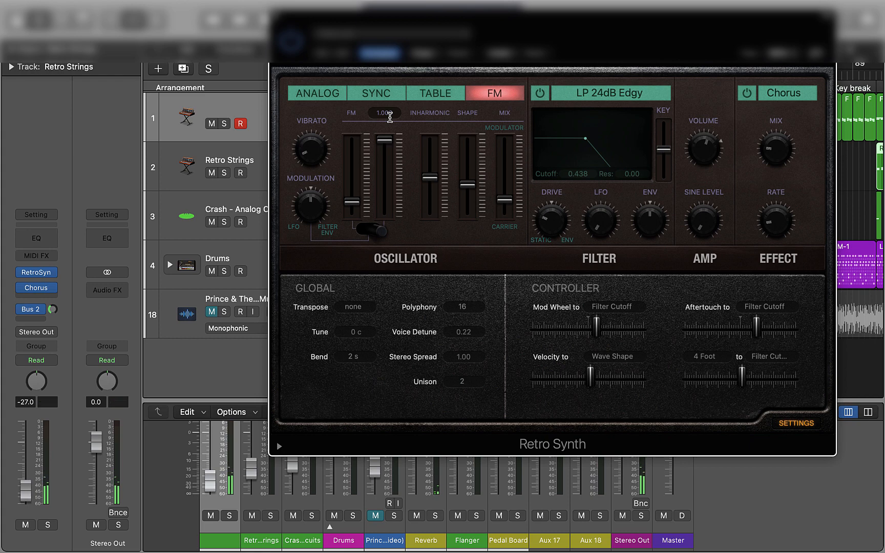
pyautogui.click(254, 75)
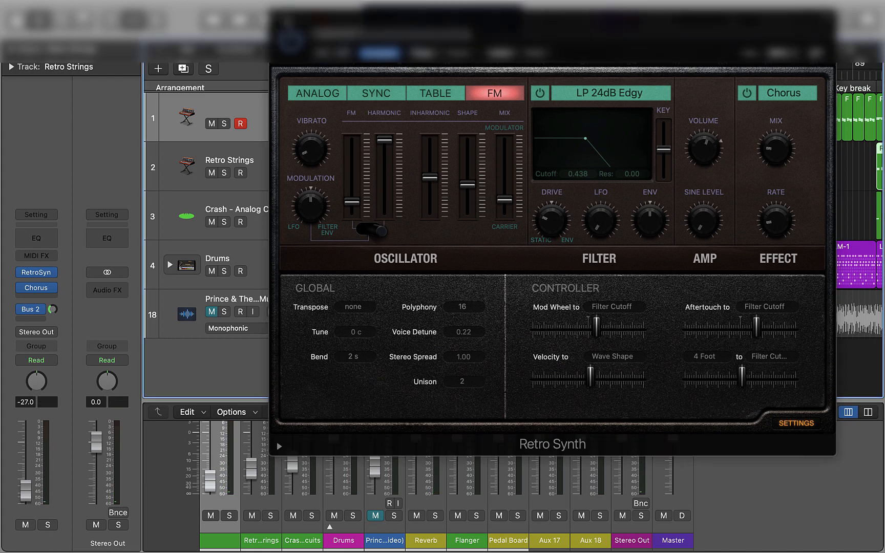
pyautogui.click(277, 21)
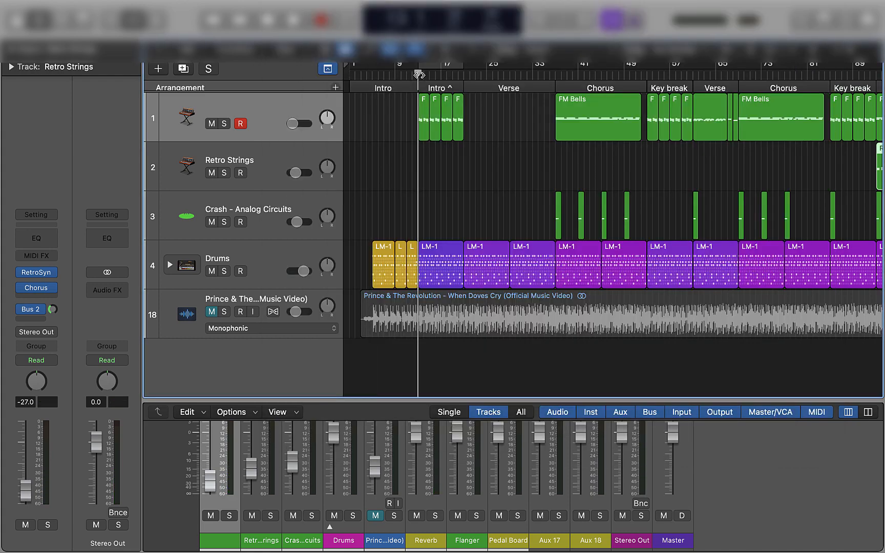
# Play from the second intro at bar 13 and set the FM Bells channel volume to -28.0 dB
pyautogui.press('space')
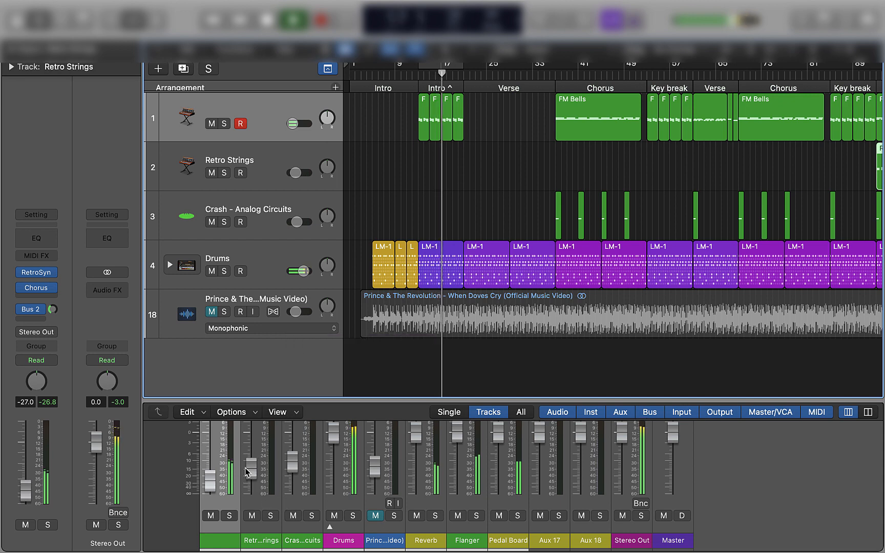
pyautogui.click(210, 482)
pyautogui.moveTo(211, 482); pyautogui.dragTo(216, 485)
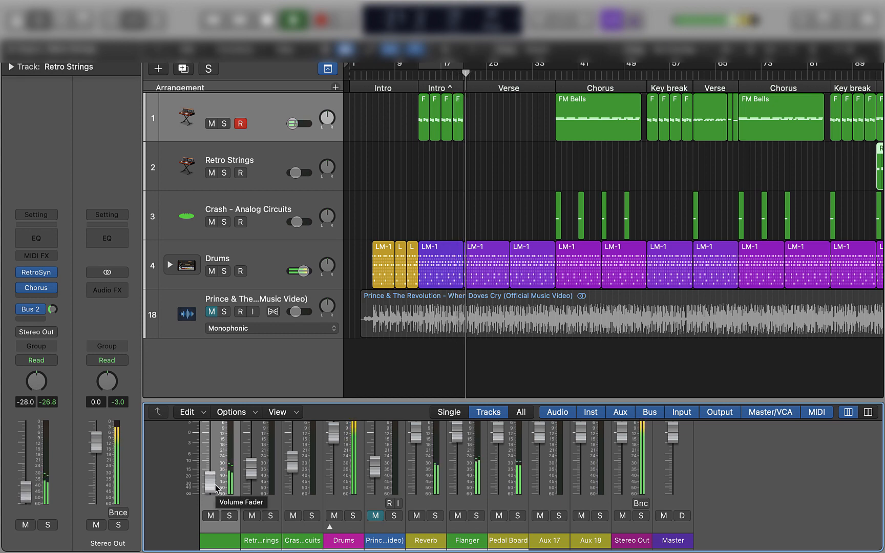
pyautogui.press('space')
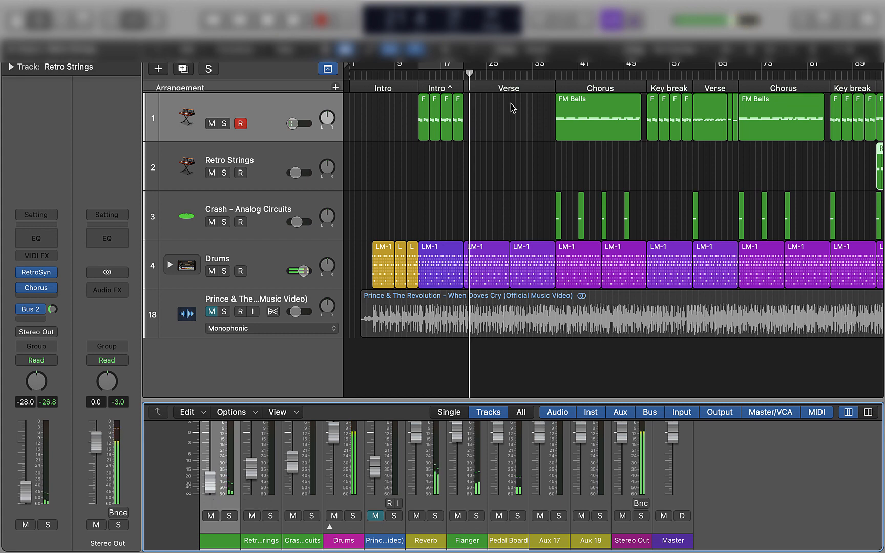
# Audition the transition into the first verse and trim the last intro FM Bells region to end slightly before bar 21
pyautogui.click(457, 77)
pyautogui.press('space')
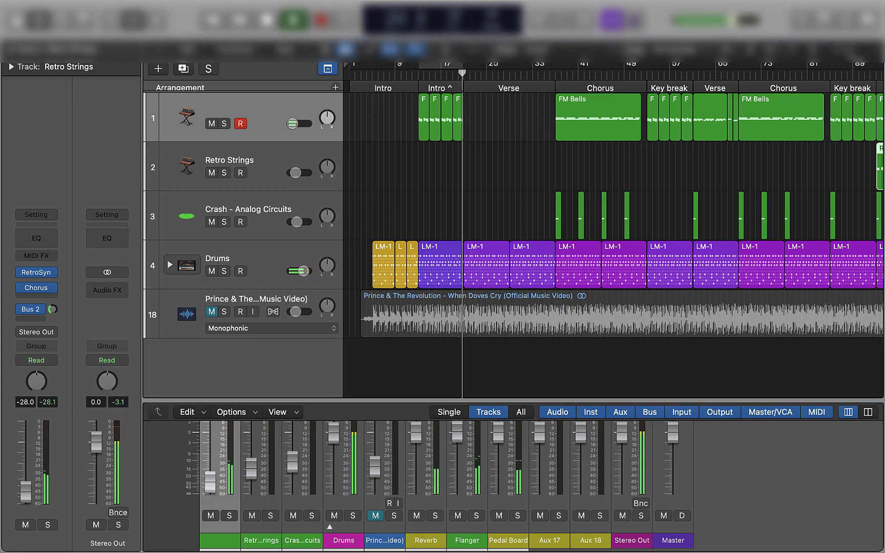
pyautogui.press('super+Right')
pyautogui.press('super+Right')
pyautogui.press('super+Right')
pyautogui.hscroll(-4, 587, 152)
pyautogui.press('space')
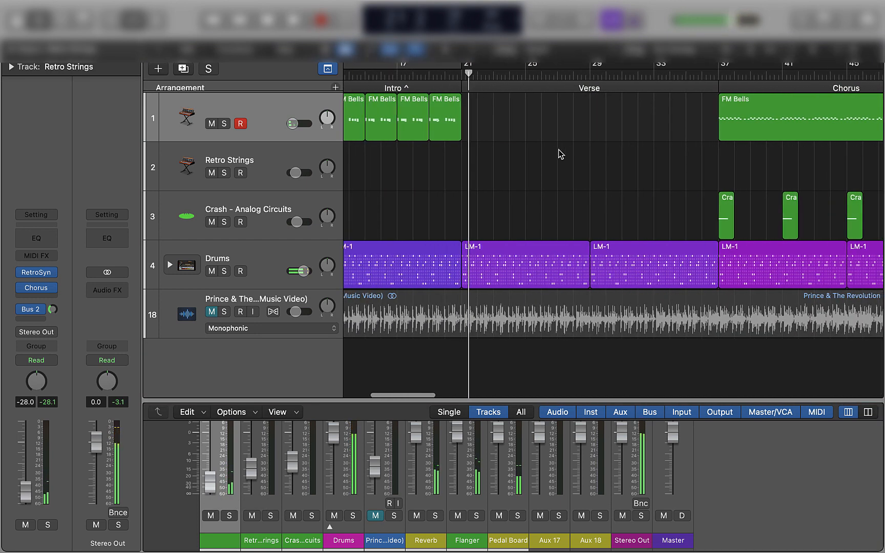
pyautogui.click(436, 77)
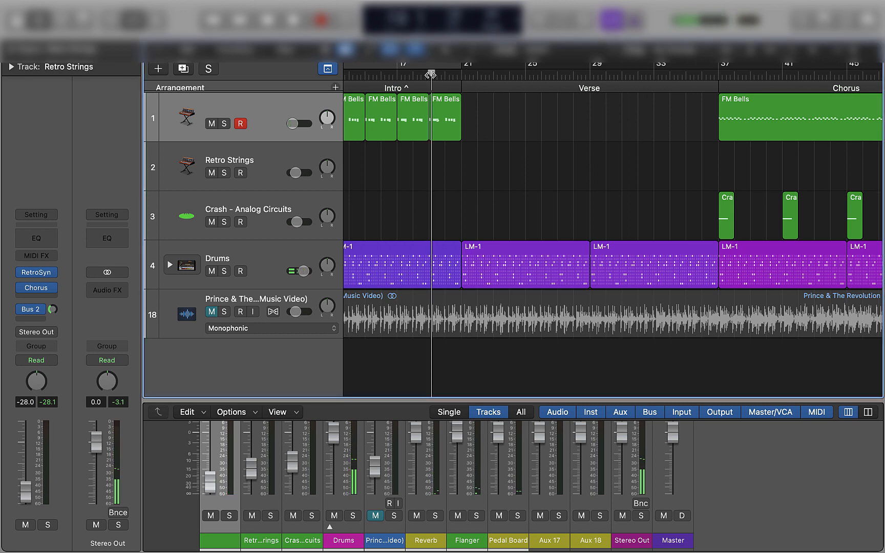
pyautogui.press('space')
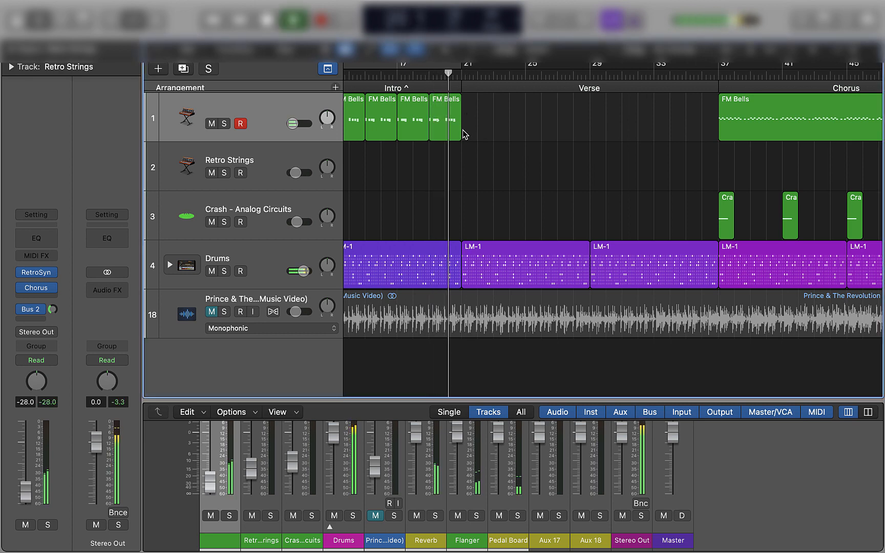
pyautogui.press('space')
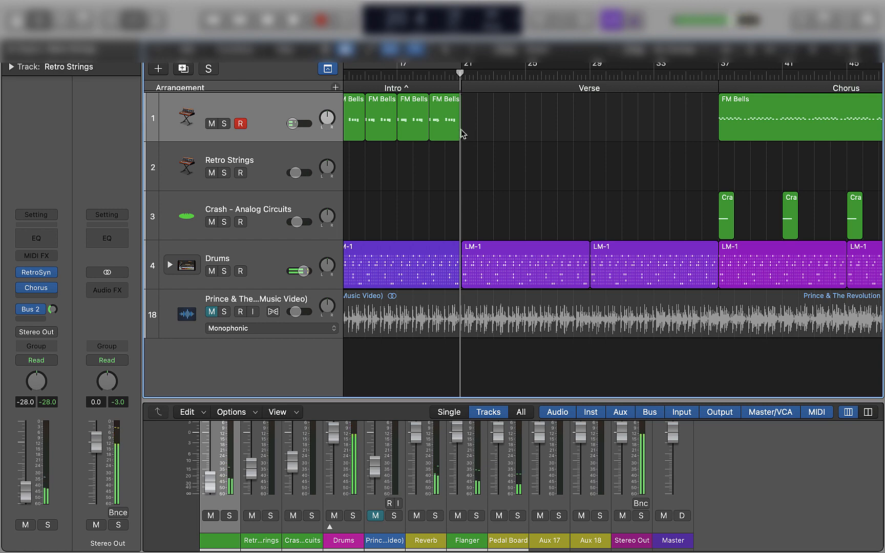
pyautogui.moveTo(458, 130); pyautogui.dragTo(450, 130)
pyautogui.click(430, 72)
pyautogui.press('space')
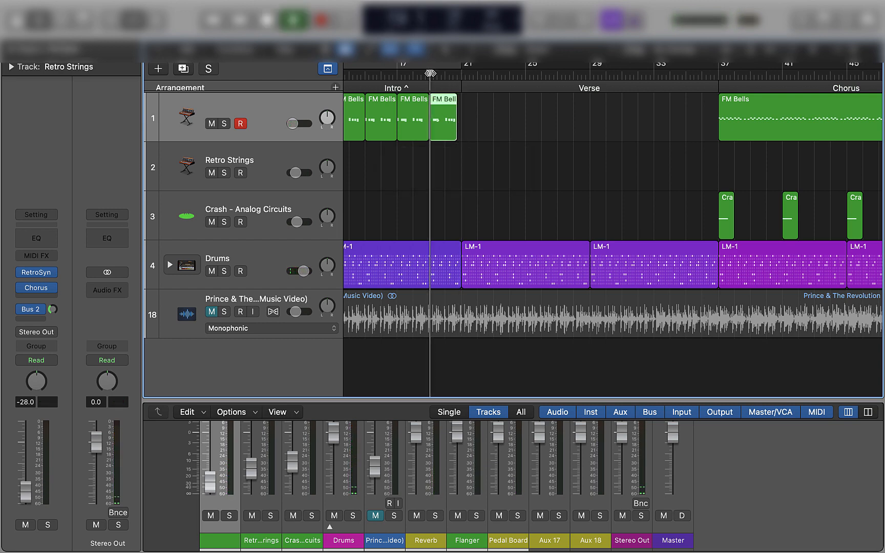
# Play the transition from the last key break into the outro and raise the Drums channel volume to 1.1 dB
pyautogui.hscroll(4, 641, 195)
pyautogui.hscroll(10, 643, 199)
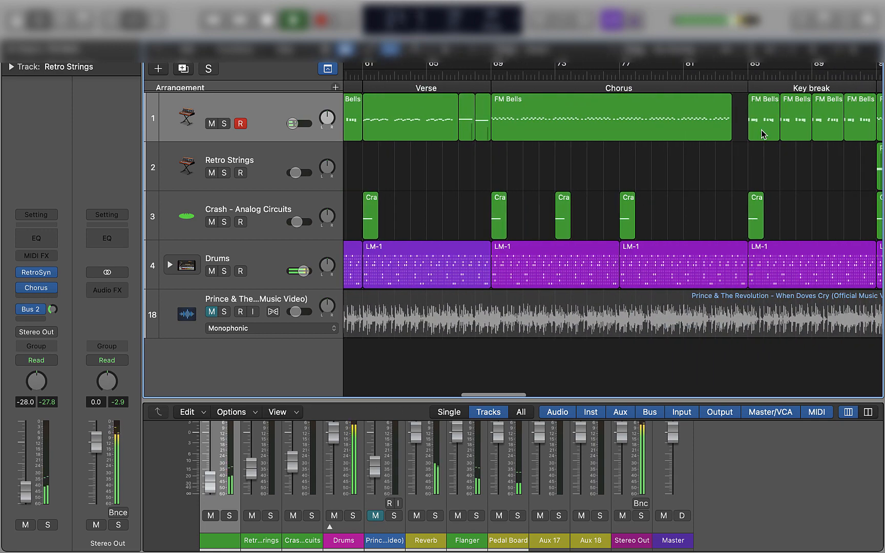
pyautogui.hscroll(5, 763, 134)
pyautogui.press('space')
pyautogui.click(594, 75)
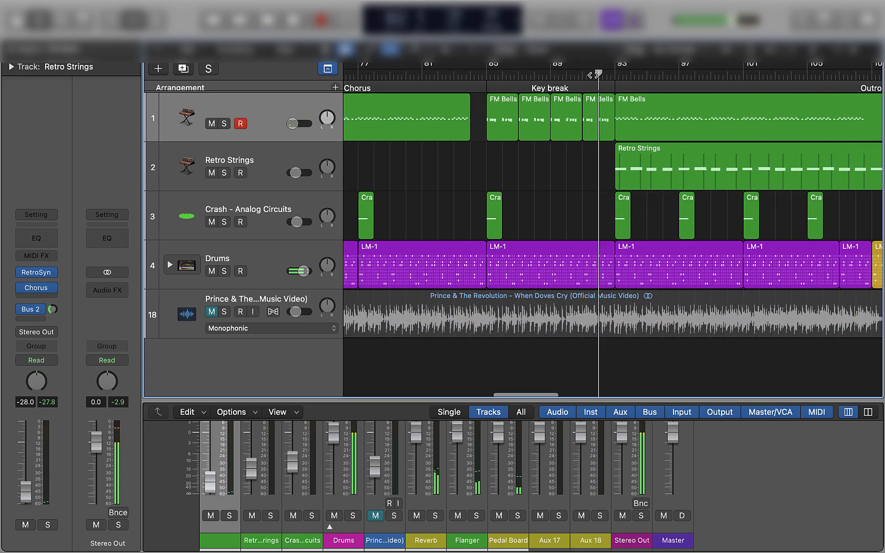
pyautogui.press('space')
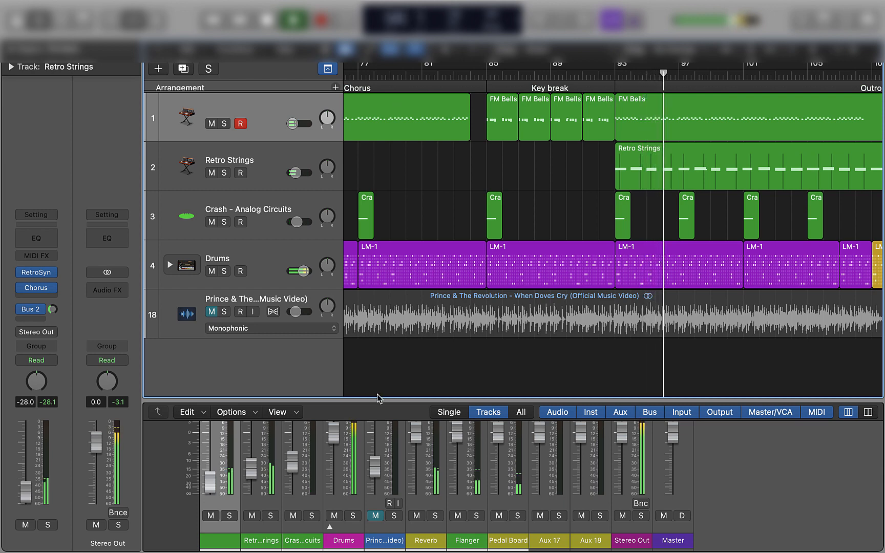
pyautogui.moveTo(378, 398); pyautogui.dragTo(378, 152)
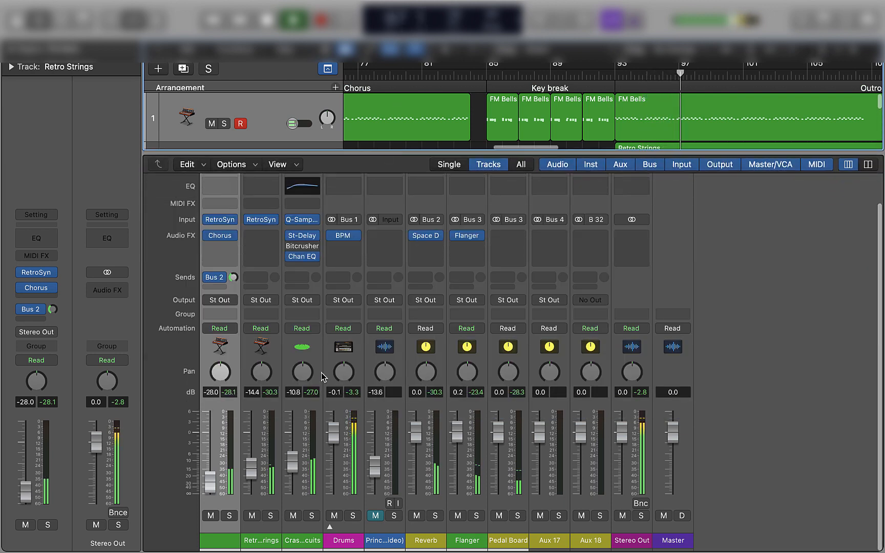
pyautogui.moveTo(334, 432); pyautogui.dragTo(333, 430)
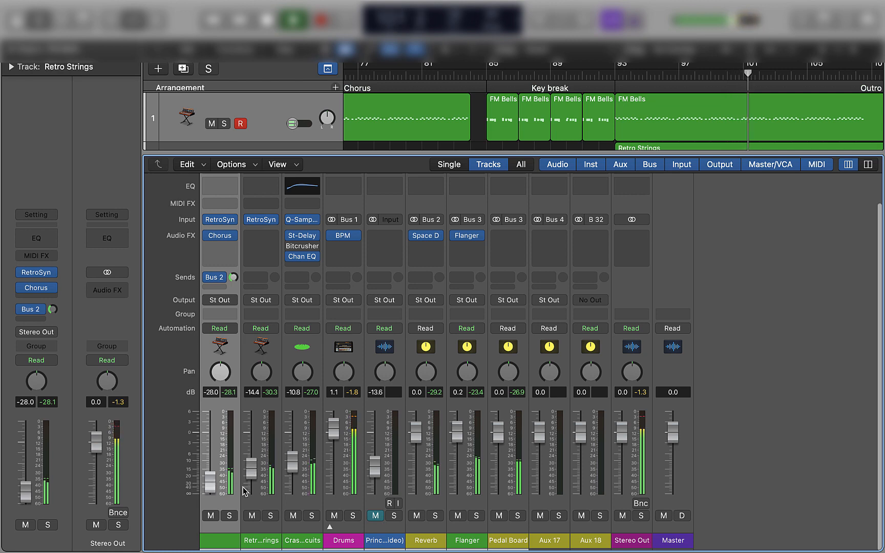
# Enlarge the tracks area and audition the end of the second verse into the second chorus
pyautogui.moveTo(436, 152); pyautogui.dragTo(521, 365)
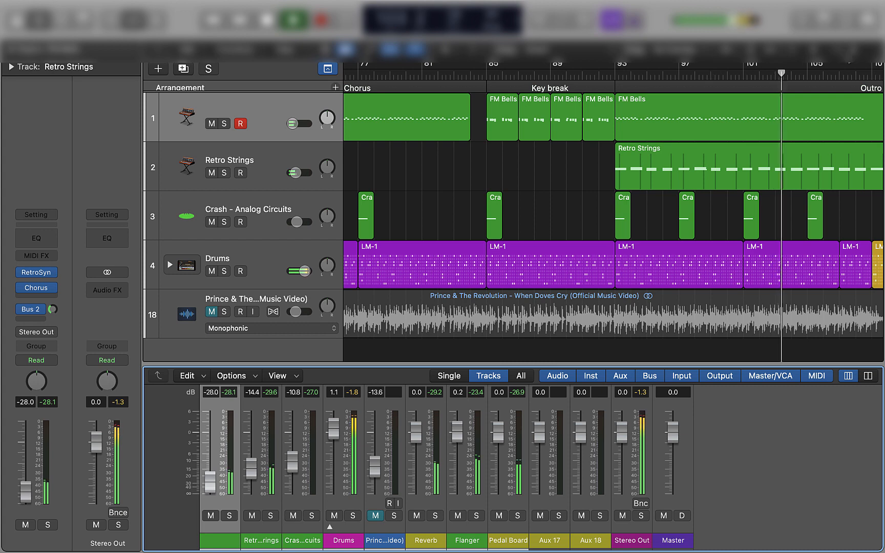
pyautogui.press('z')
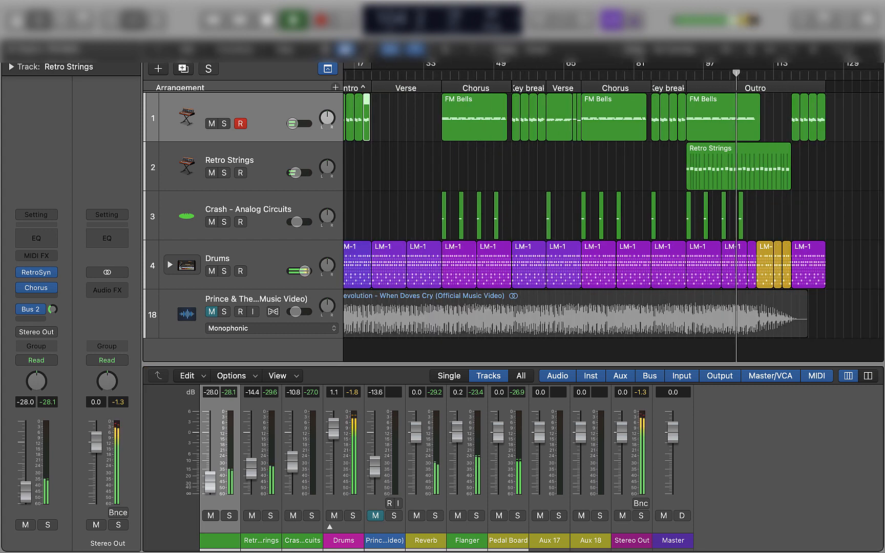
pyautogui.click(548, 73)
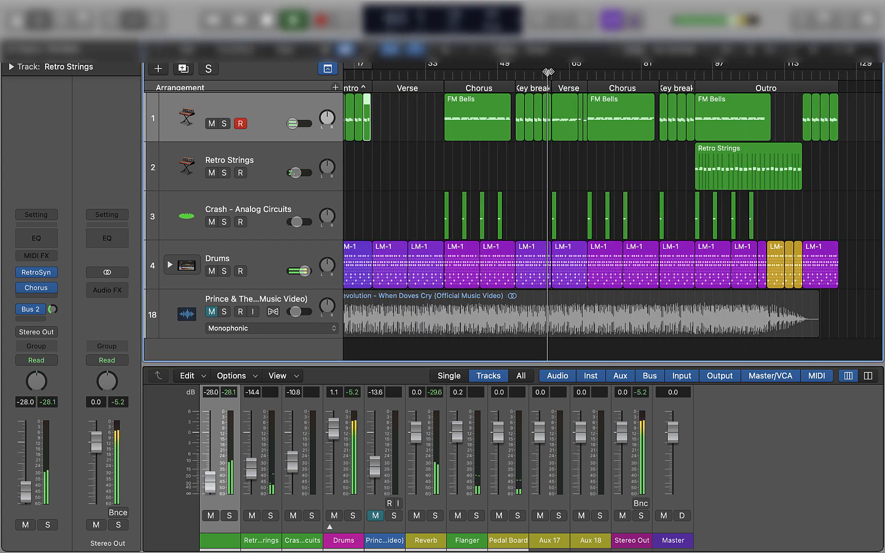
pyautogui.click(577, 73)
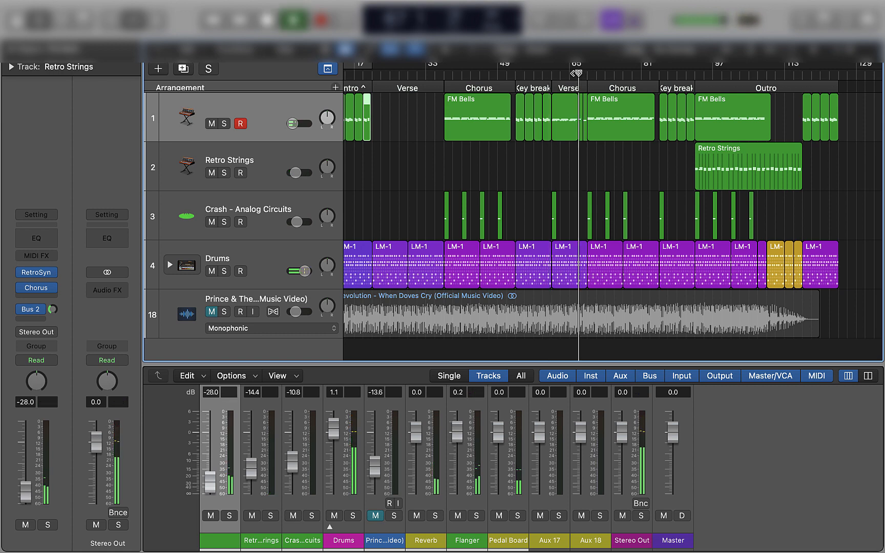
pyautogui.click(574, 73)
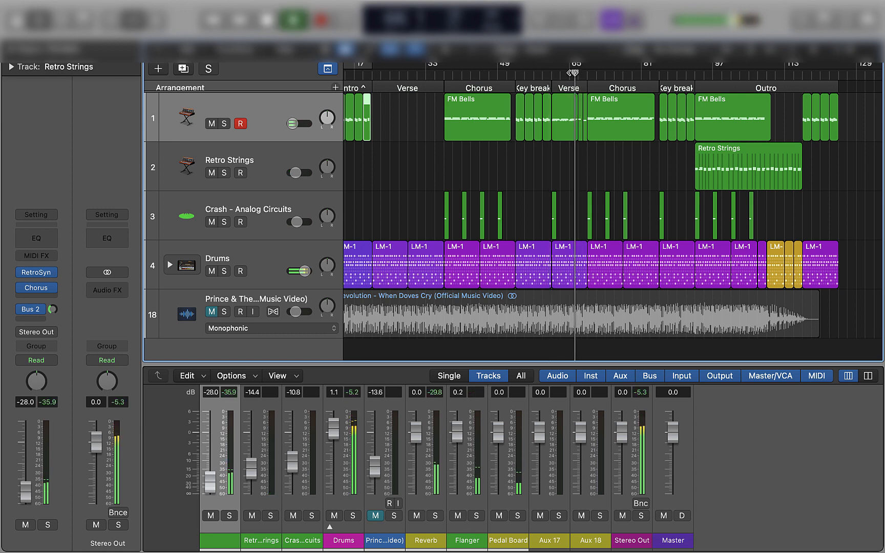
pyautogui.moveTo(838, 50); pyautogui.dragTo(844, 50)
pyautogui.hscroll(3, 784, 158)
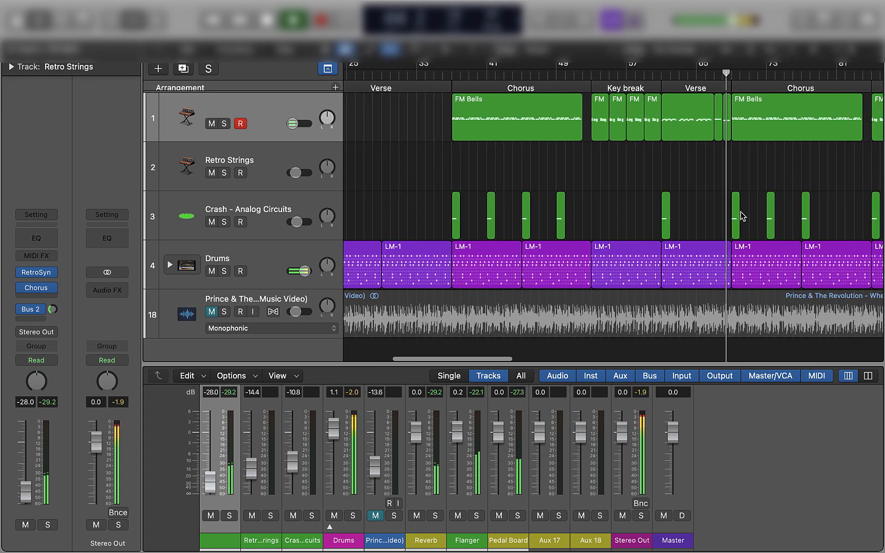
# Record a new FM Bells part from bar 67 up to the start of the second chorus
pyautogui.click(715, 73)
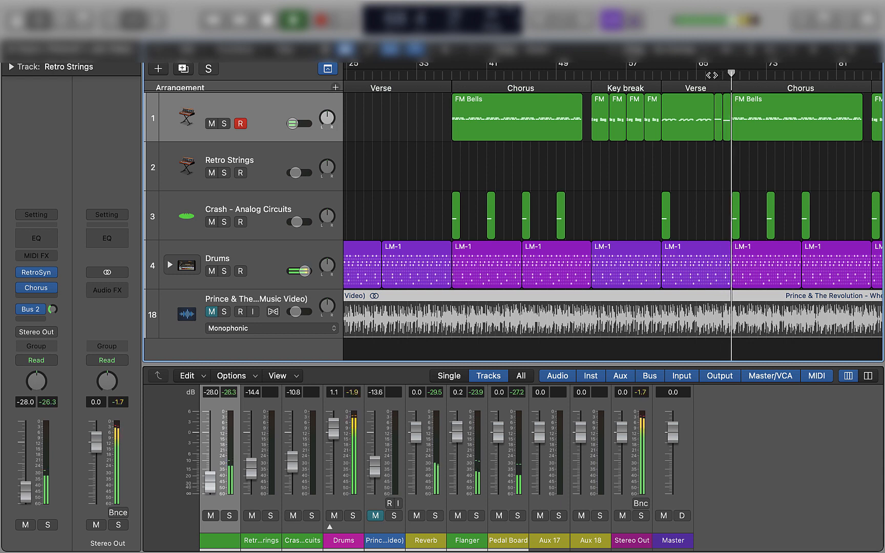
pyautogui.press('space')
pyautogui.click(716, 76)
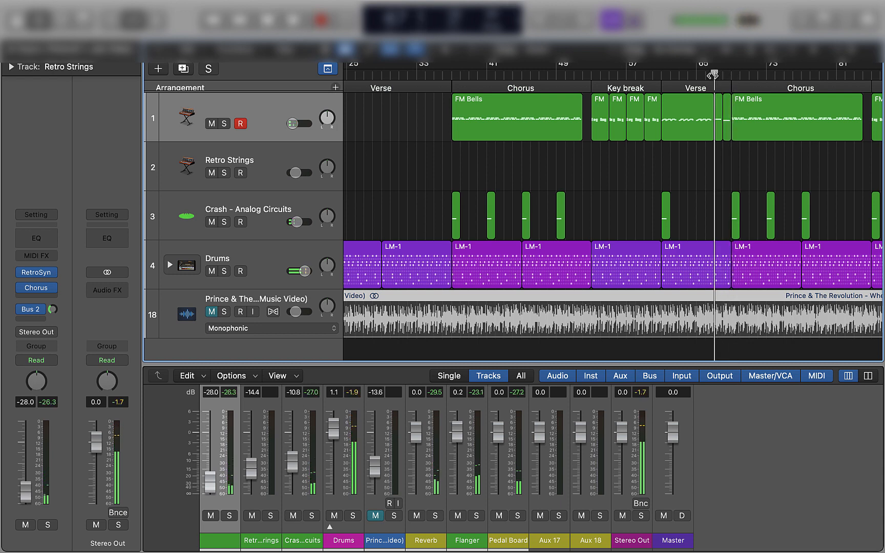
pyautogui.press('r')
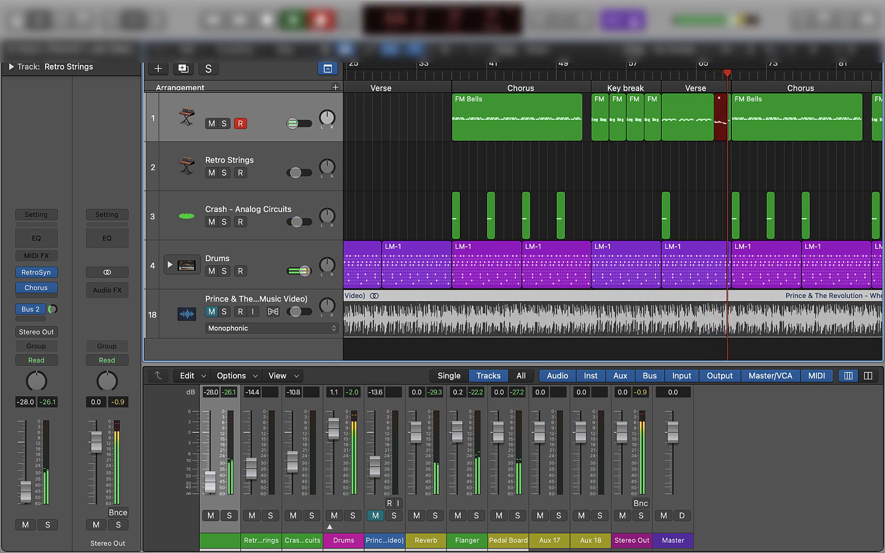
pyautogui.press('space')
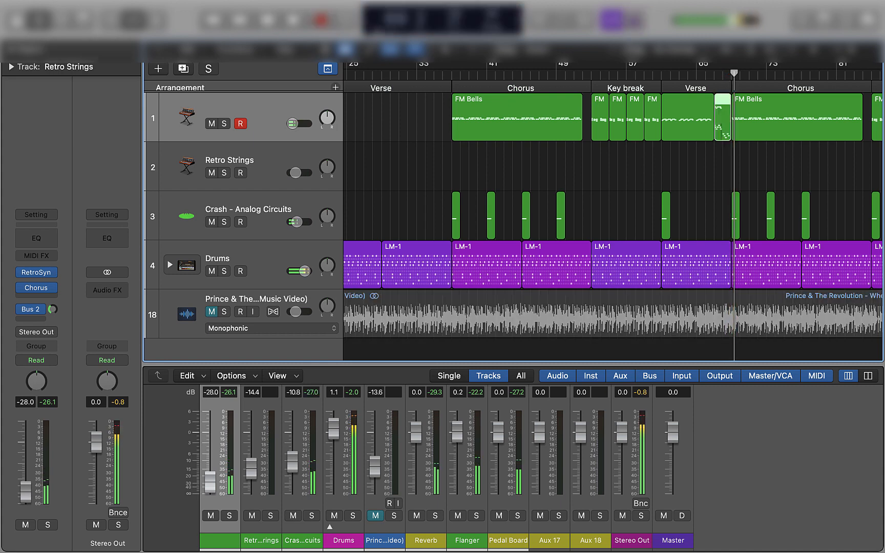
# Play back the new FM Bells take through the transition into the second chorus
pyautogui.click(710, 71)
pyautogui.press('space')
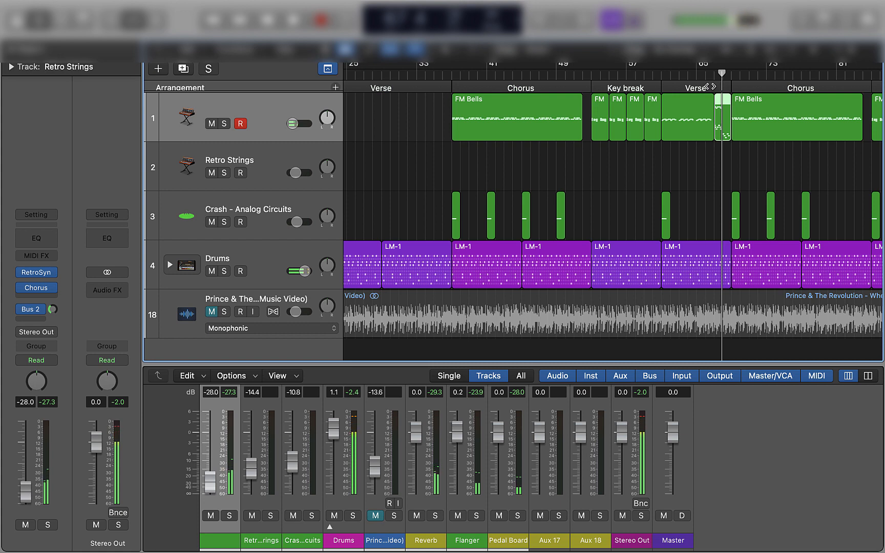
pyautogui.click(705, 71)
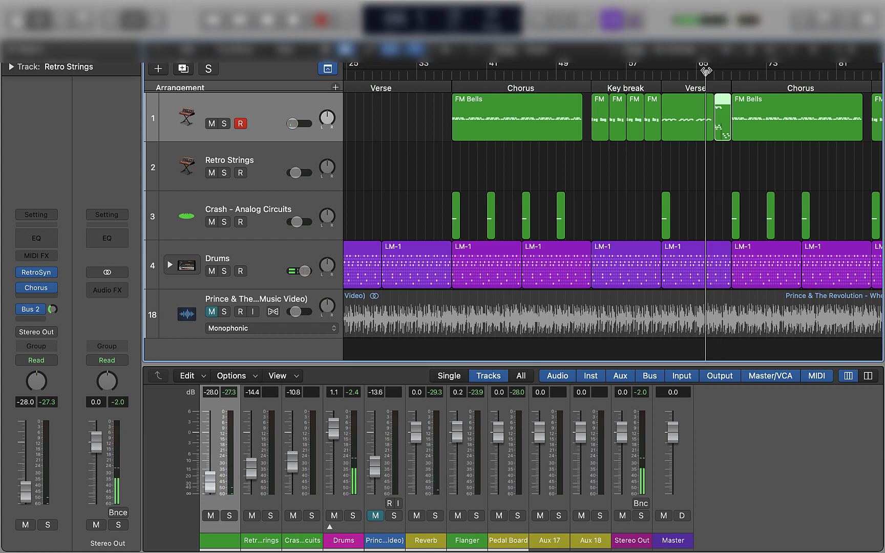
pyautogui.press('space')
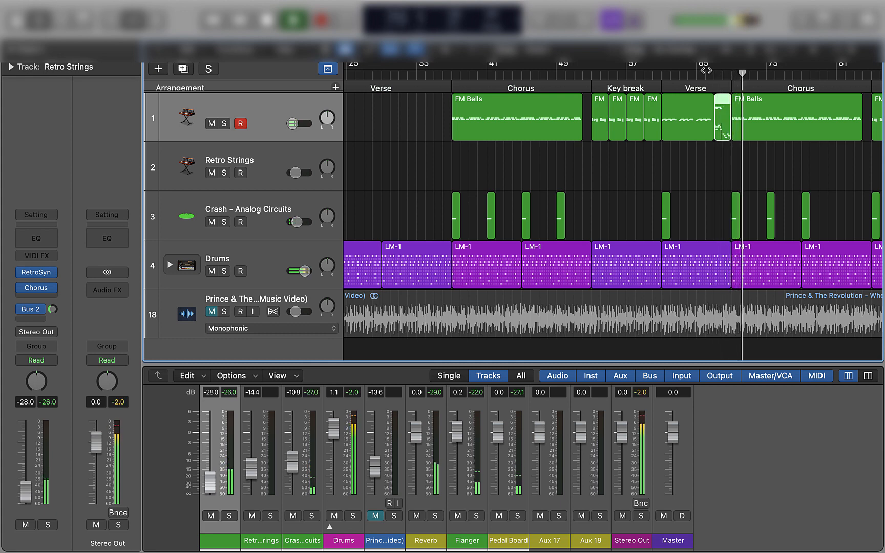
# Enlarge the mixer and insert a stereo Space Designer reverb after the BPM Counter on the Drums channel
pyautogui.moveTo(377, 540)
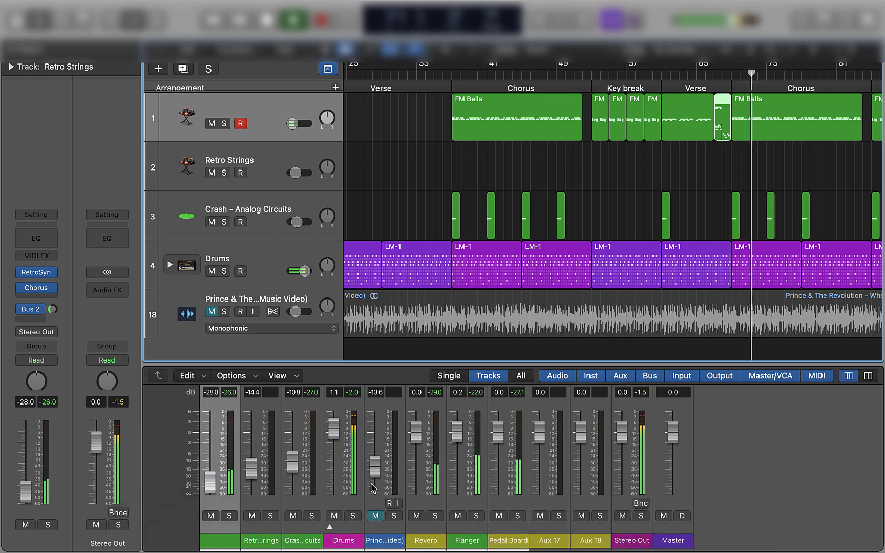
pyautogui.scroll(10, 352, 406)
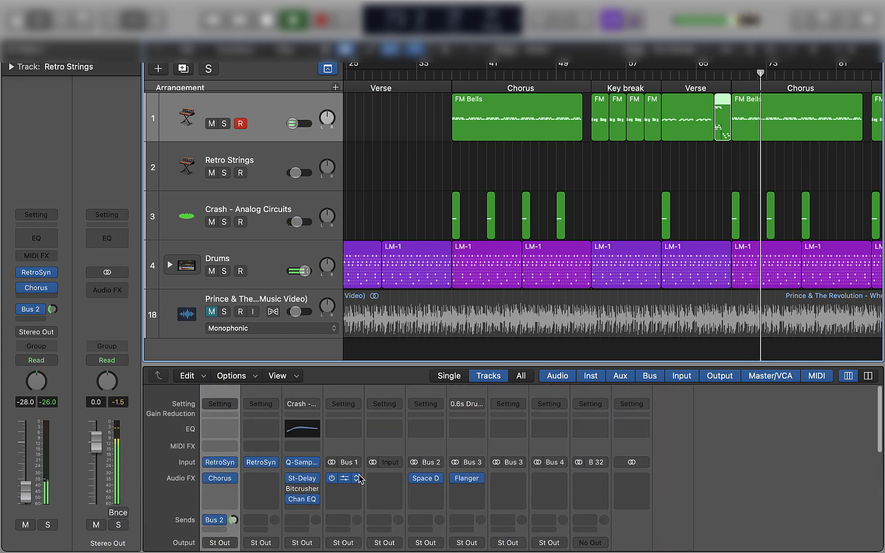
pyautogui.moveTo(367, 364); pyautogui.dragTo(379, 114)
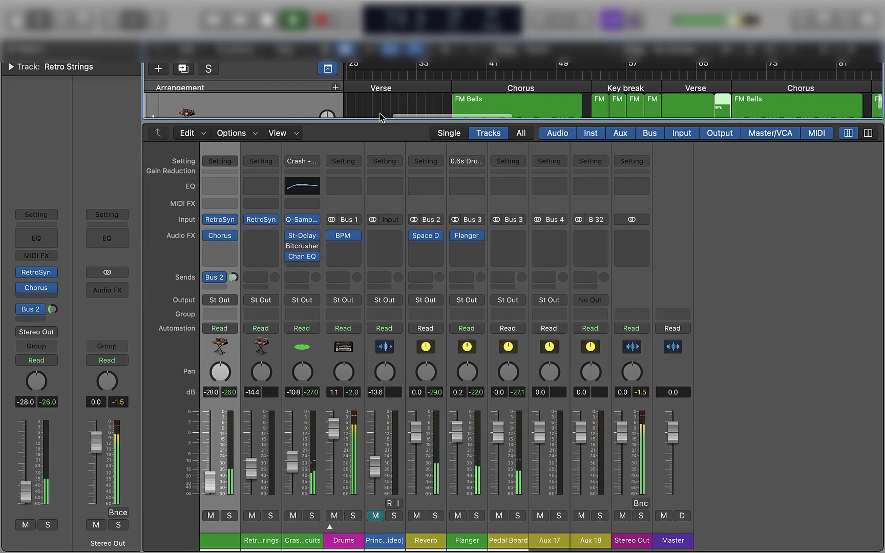
pyautogui.click(353, 247)
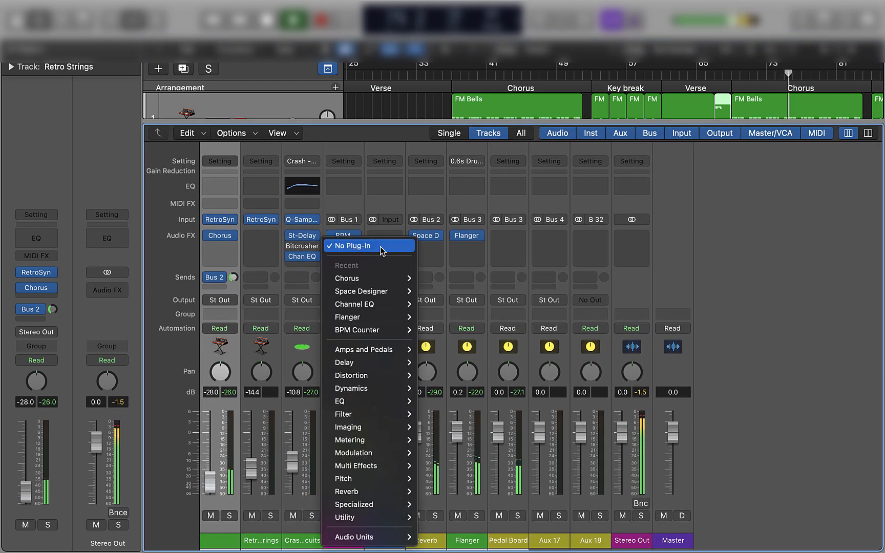
pyautogui.moveTo(382, 306)
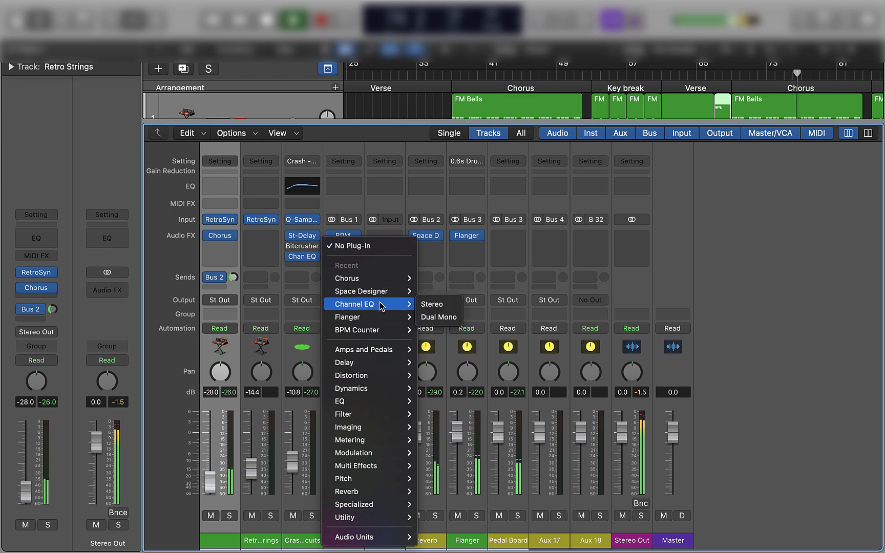
pyautogui.click(432, 291)
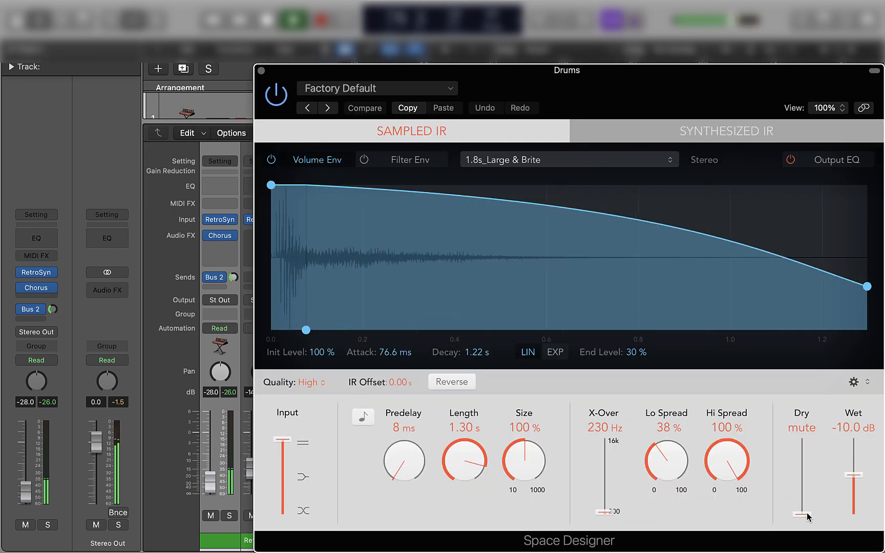
# Set the Drums Space Designer Dry level to 0.0 dB and Wet level to -35.0 dB, and close the plug-in window
pyautogui.moveTo(807, 516); pyautogui.dragTo(802, 443)
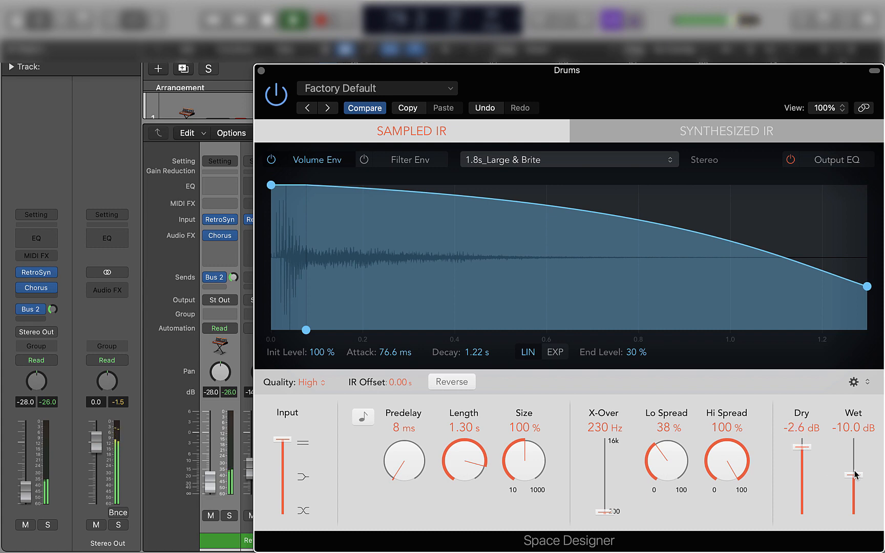
pyautogui.moveTo(856, 495); pyautogui.dragTo(857, 498)
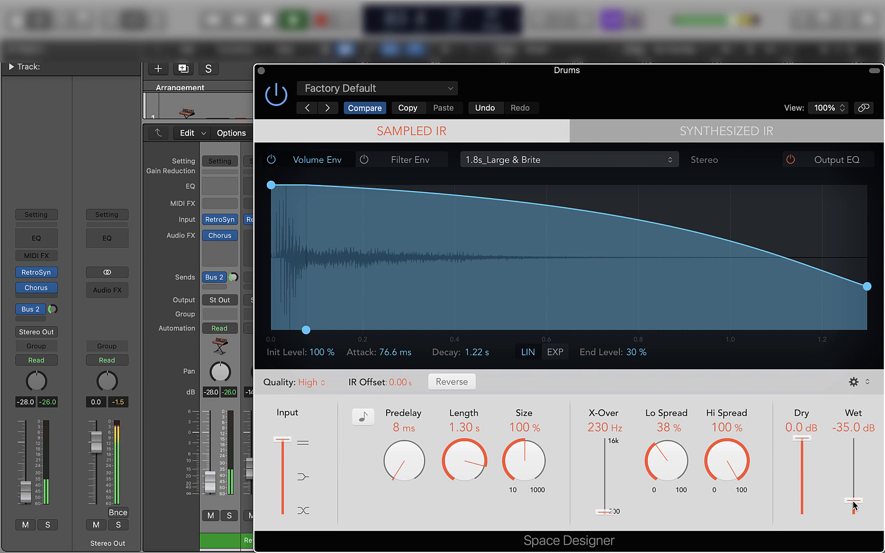
pyautogui.click(261, 70)
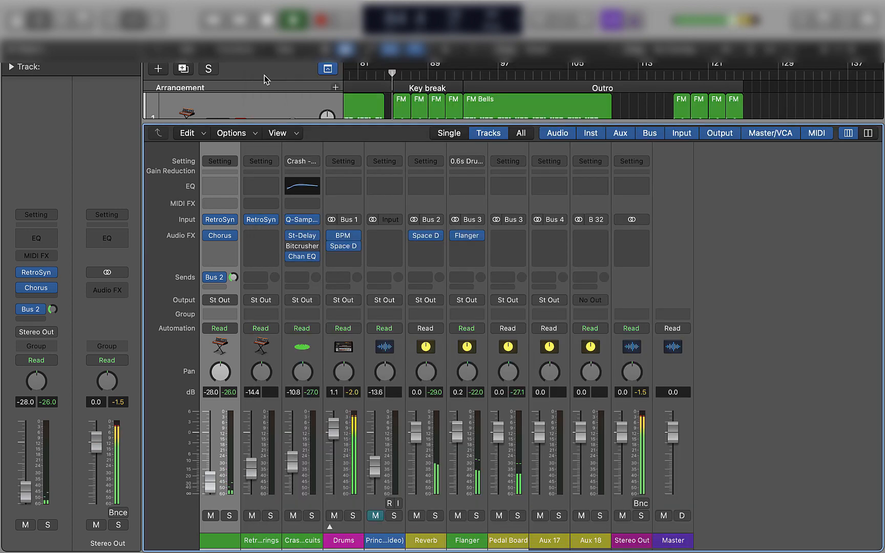
# Shrink the mixer and hide the inspector so the whole arrangement shows, with the playhead back at the start
pyautogui.moveTo(382, 120); pyautogui.dragTo(388, 64)
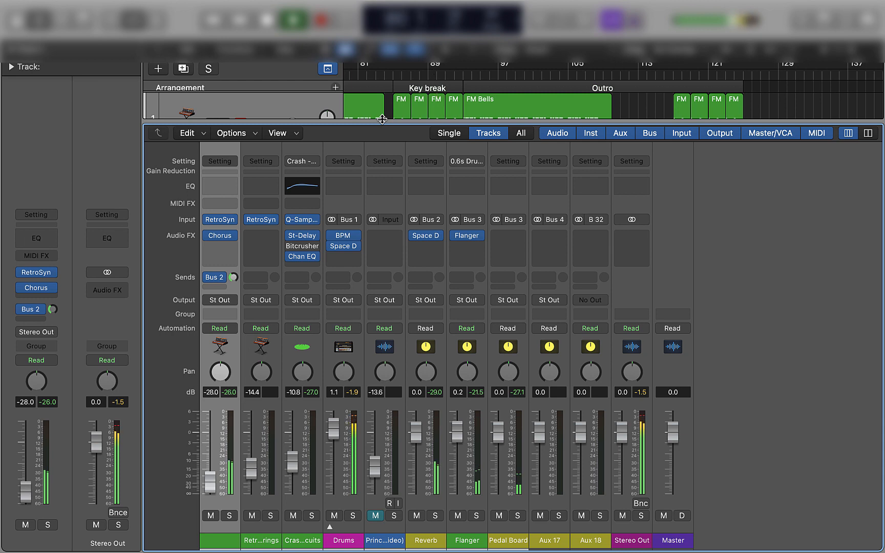
pyautogui.moveTo(382, 118); pyautogui.dragTo(382, 374)
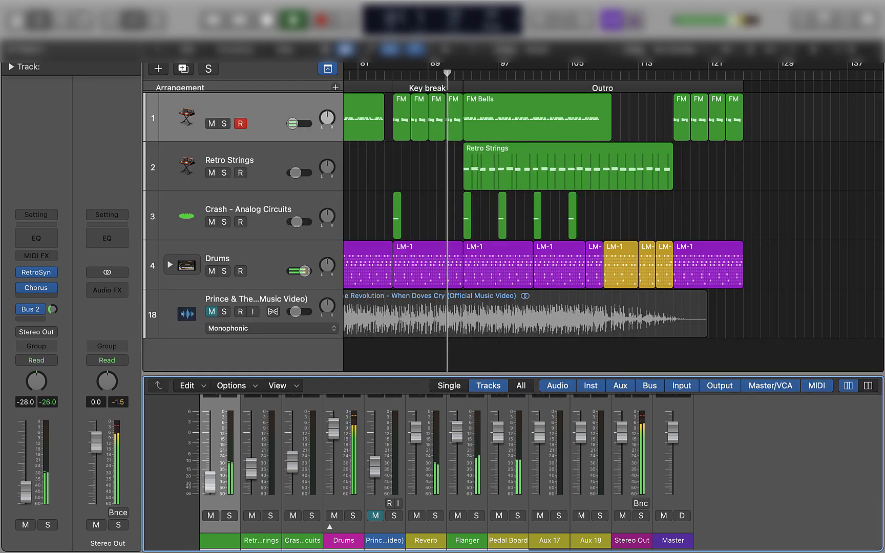
pyautogui.press('i')
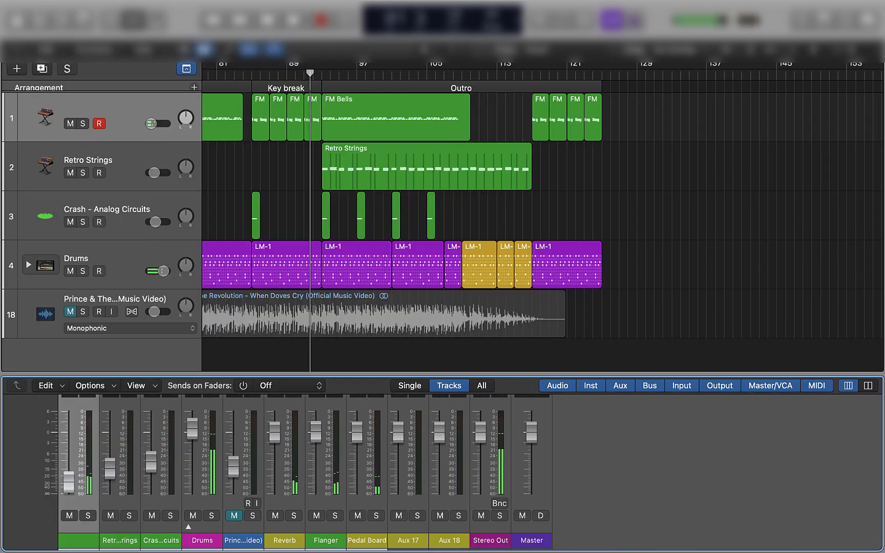
pyautogui.press('Return')
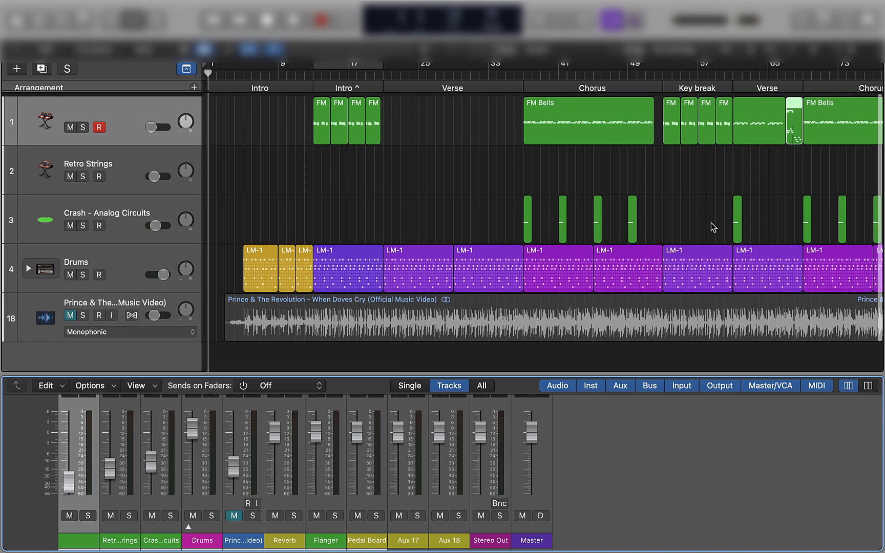
pyautogui.moveTo(849, 50); pyautogui.dragTo(845, 54)
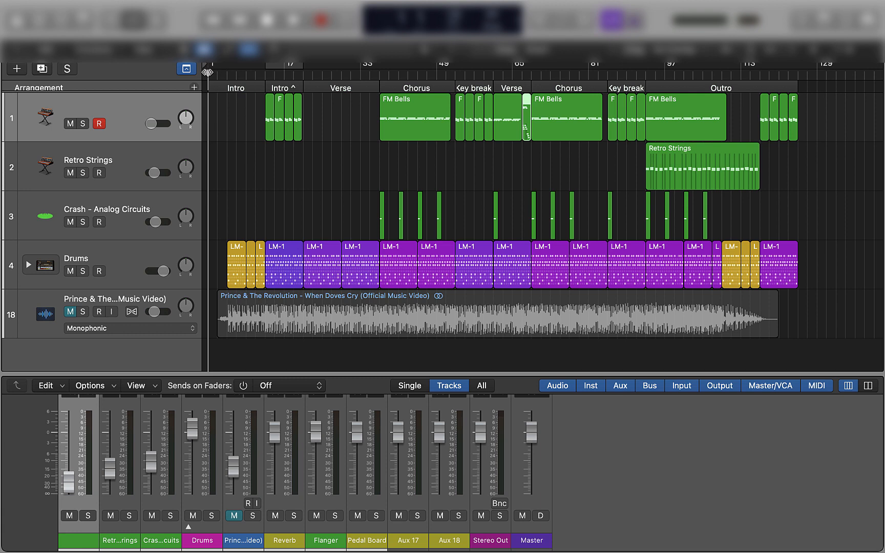
# Play the full song from bar 5 and gradually fade the Master volume down to -∞ during the outro
pyautogui.moveTo(207, 73); pyautogui.dragTo(226, 76)
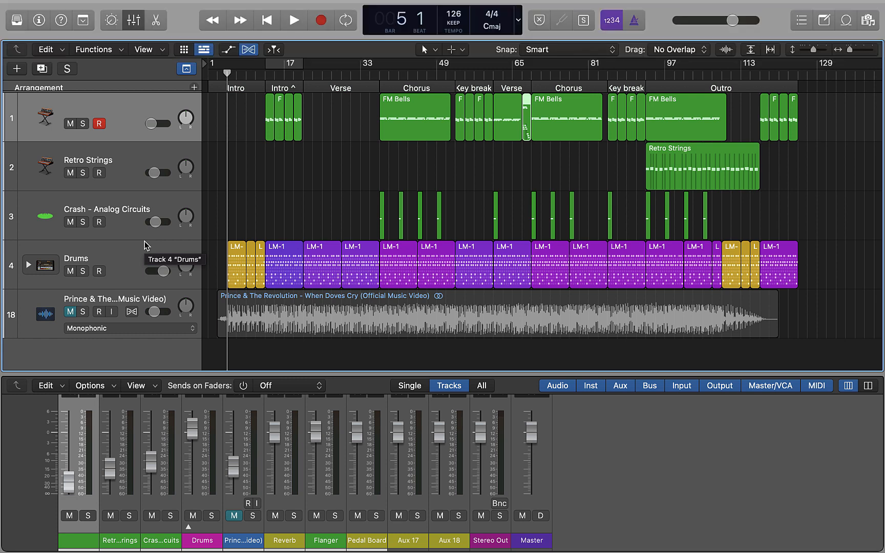
pyautogui.press('space')
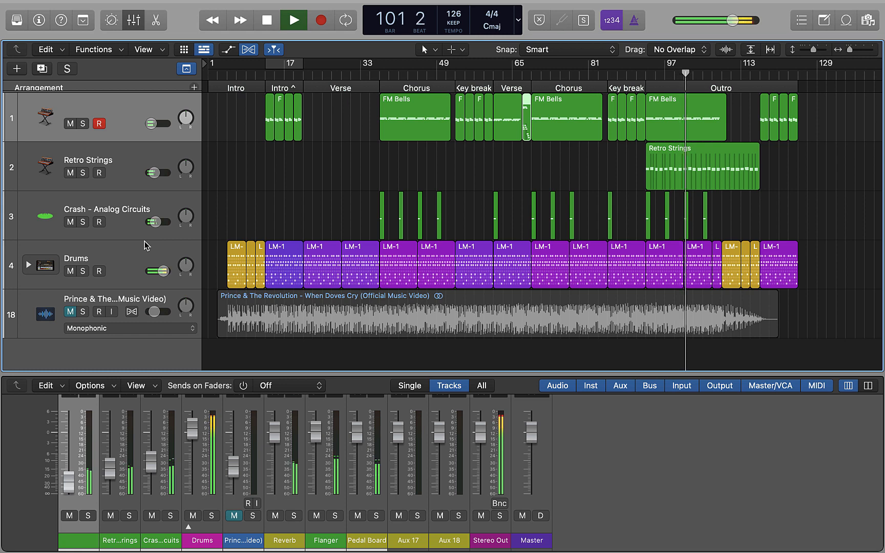
pyautogui.click(531, 436)
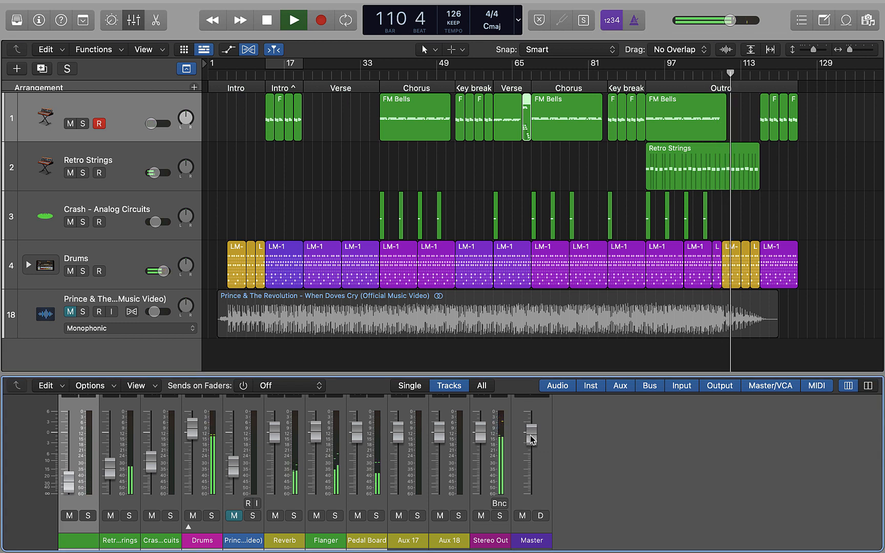
pyautogui.moveTo(531, 442); pyautogui.dragTo(532, 451)
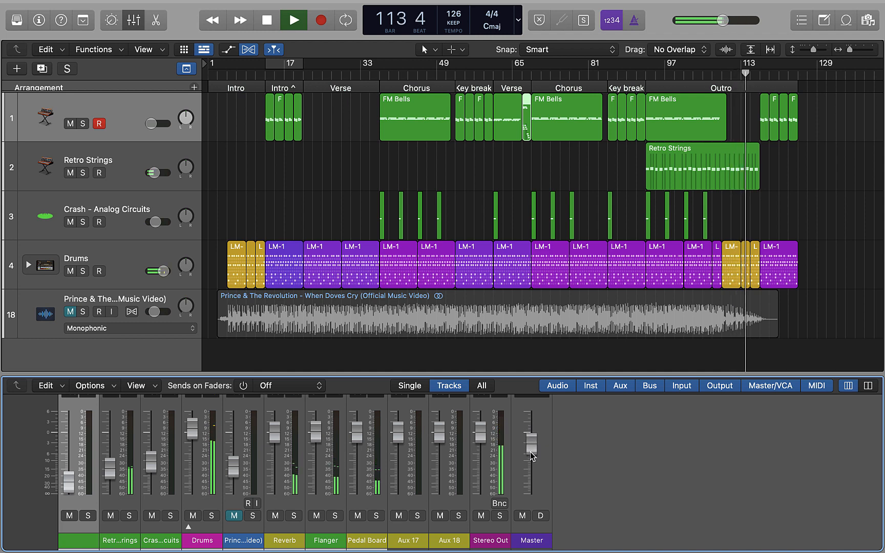
pyautogui.moveTo(531, 453); pyautogui.dragTo(538, 547)
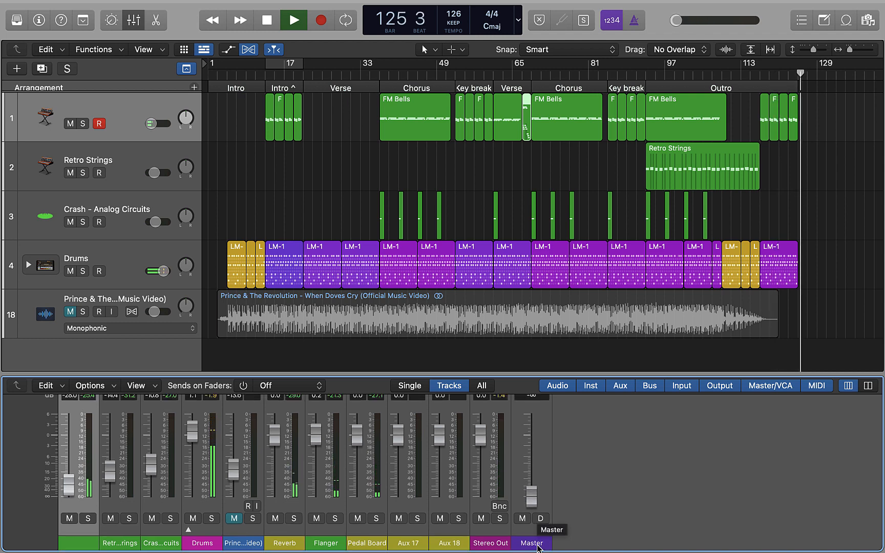